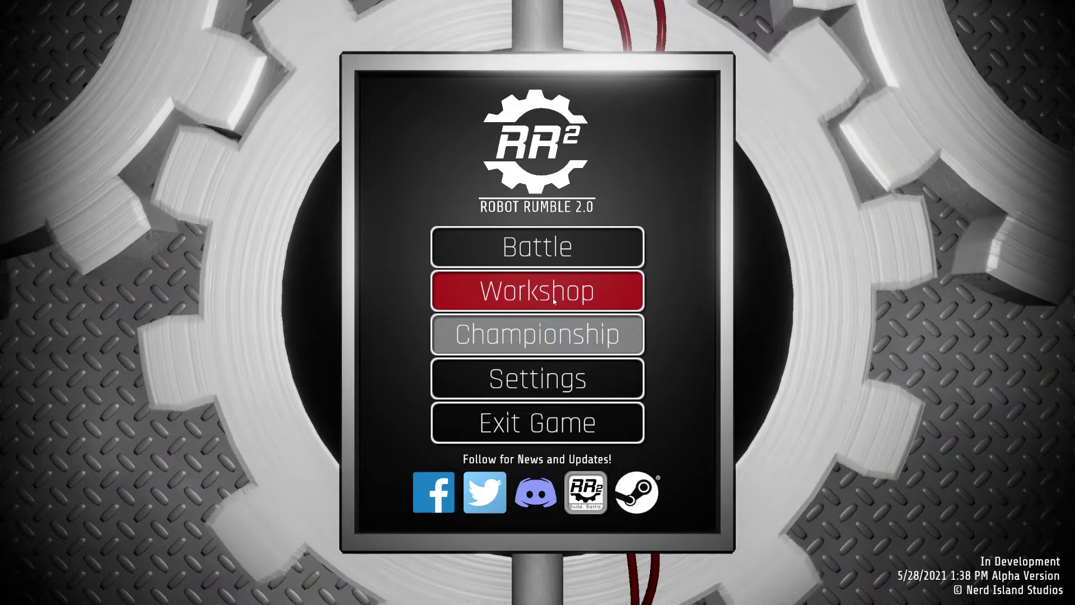
Create a new robot in the workshop and start a new chassis shape for it
{"action": "left_click", "coordinate": [553, 301]}
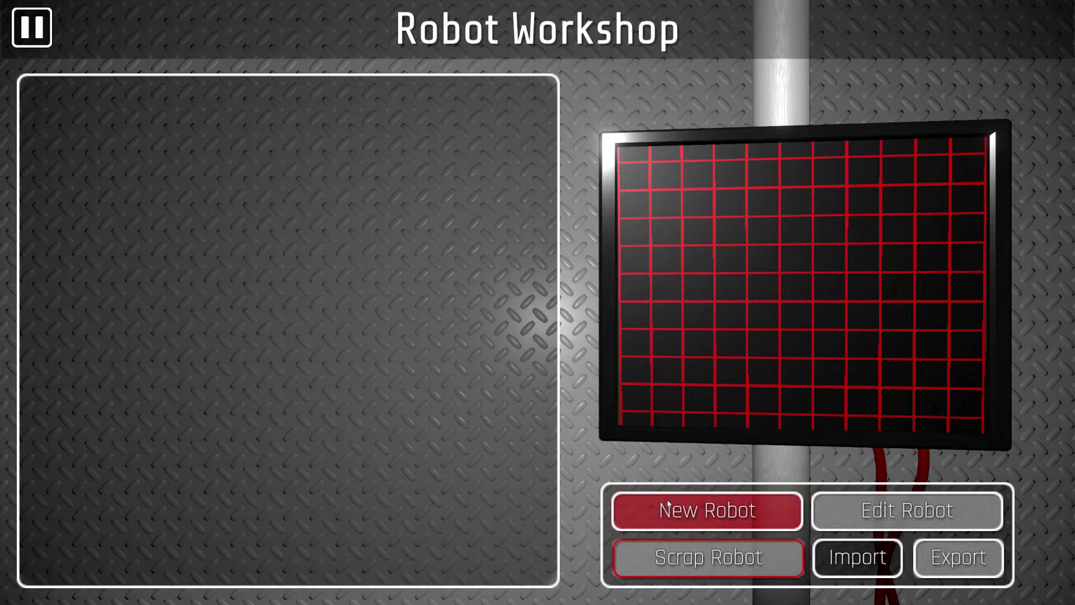
{"action": "left_click", "coordinate": [713, 510]}
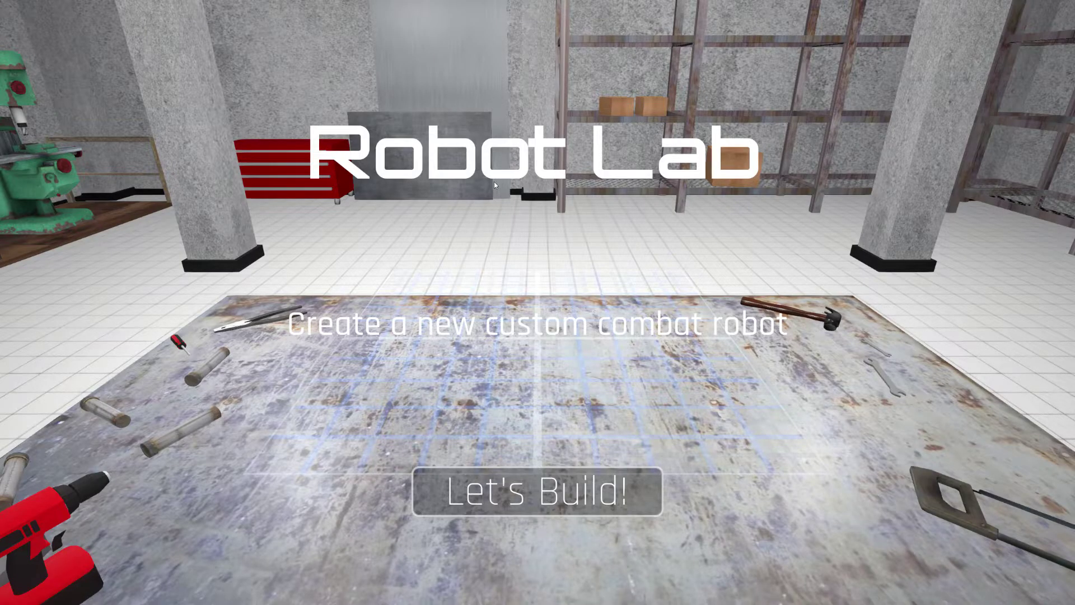
{"action": "left_click", "coordinate": [570, 508]}
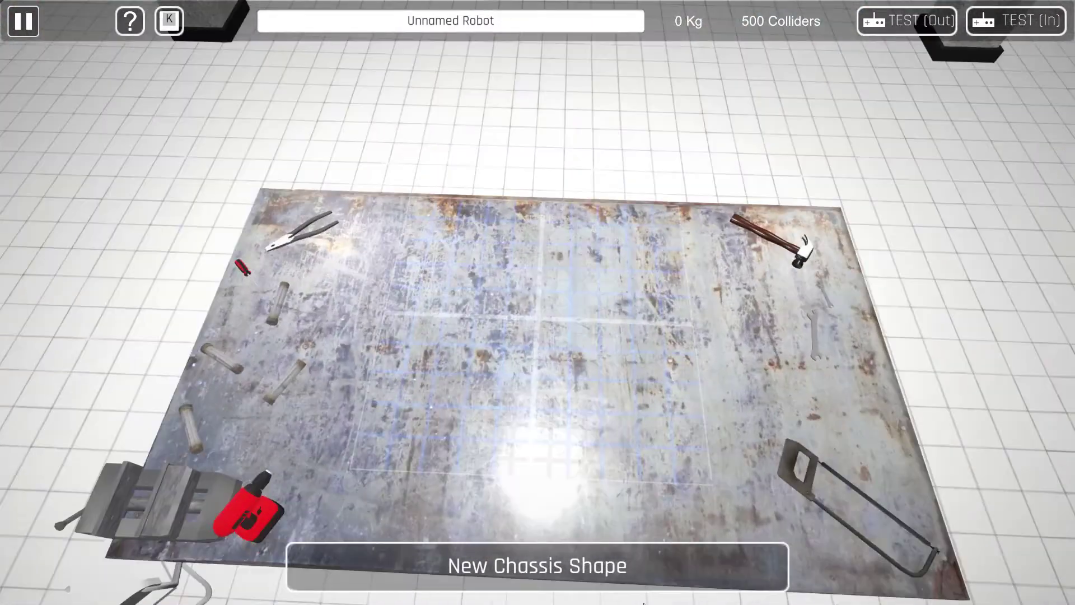
{"action": "left_click", "coordinate": [628, 582]}
{"action": "left_click_drag", "start_coordinate": [633, 372], "coordinate": [25, 357]}
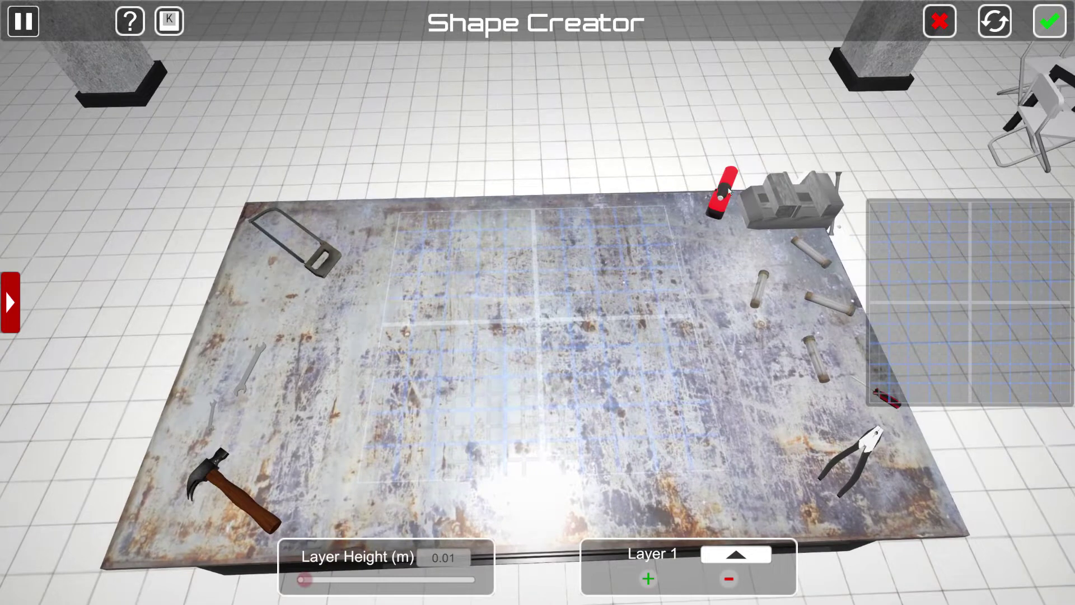
{"action": "left_click", "coordinate": [970, 222]}
{"action": "left_click", "coordinate": [971, 221]}
{"action": "left_click", "coordinate": [910, 274]}
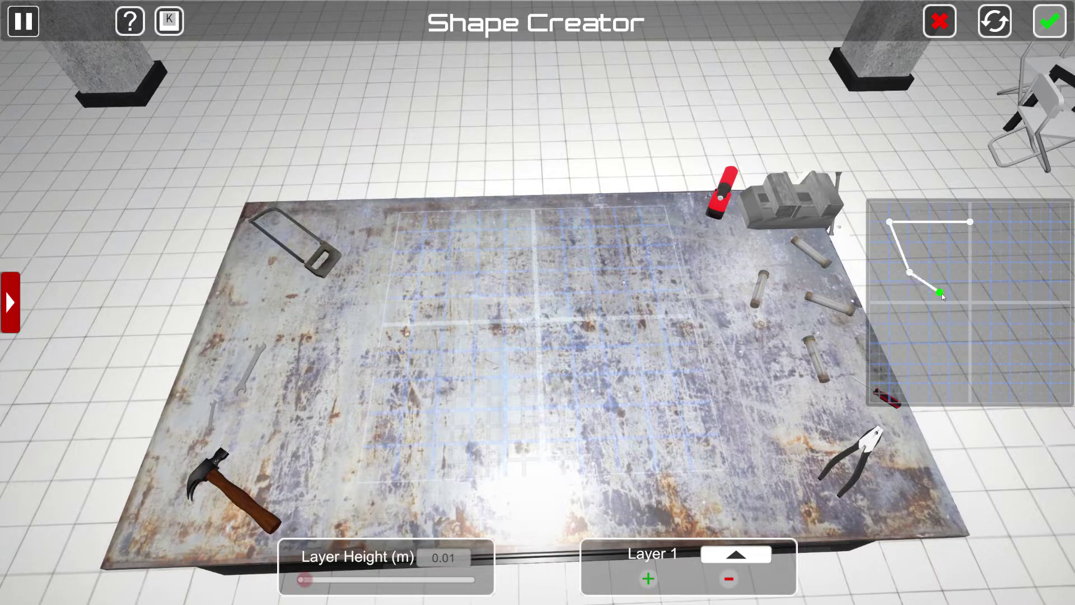
{"action": "right_click", "coordinate": [967, 297]}
{"action": "right_click", "coordinate": [968, 297]}
{"action": "right_click", "coordinate": [967, 296]}
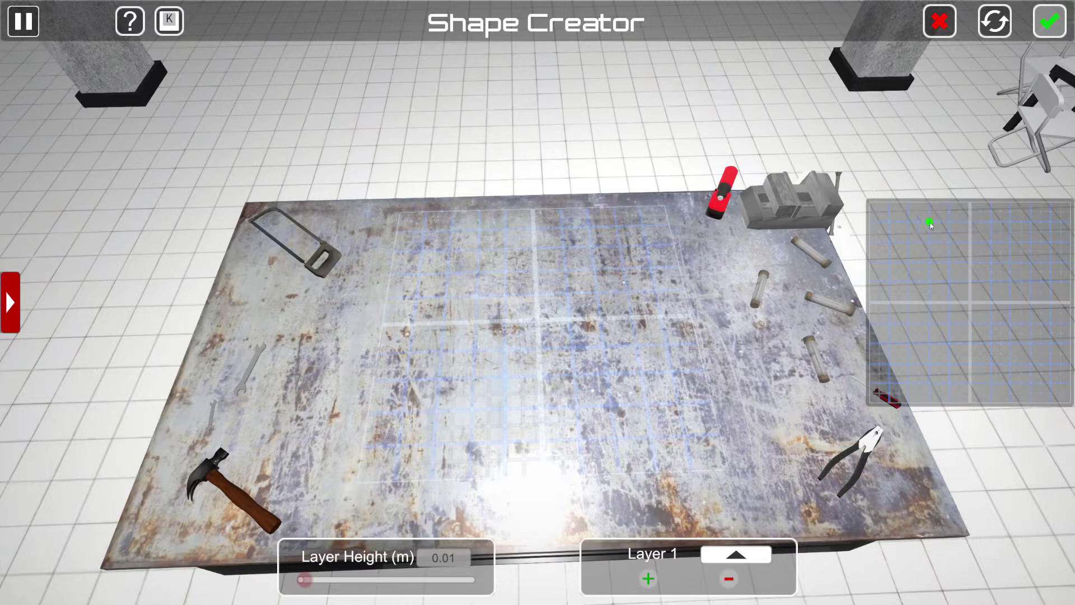
Draw a closed upright rectangle centred on the grid as the chassis outline for the first layer
{"action": "left_click", "coordinate": [909, 223]}
{"action": "mouse_move", "coordinate": [909, 384]}
{"action": "left_mouse_down"}
{"action": "mouse_move", "coordinate": [1054, 385]}
{"action": "mouse_move", "coordinate": [1032, 383]}
{"action": "mouse_move", "coordinate": [1032, 223]}
{"action": "mouse_move", "coordinate": [909, 222]}
{"action": "left_mouse_up"}
{"action": "left_click_drag", "start_coordinate": [669, 270], "coordinate": [1074, 313]}
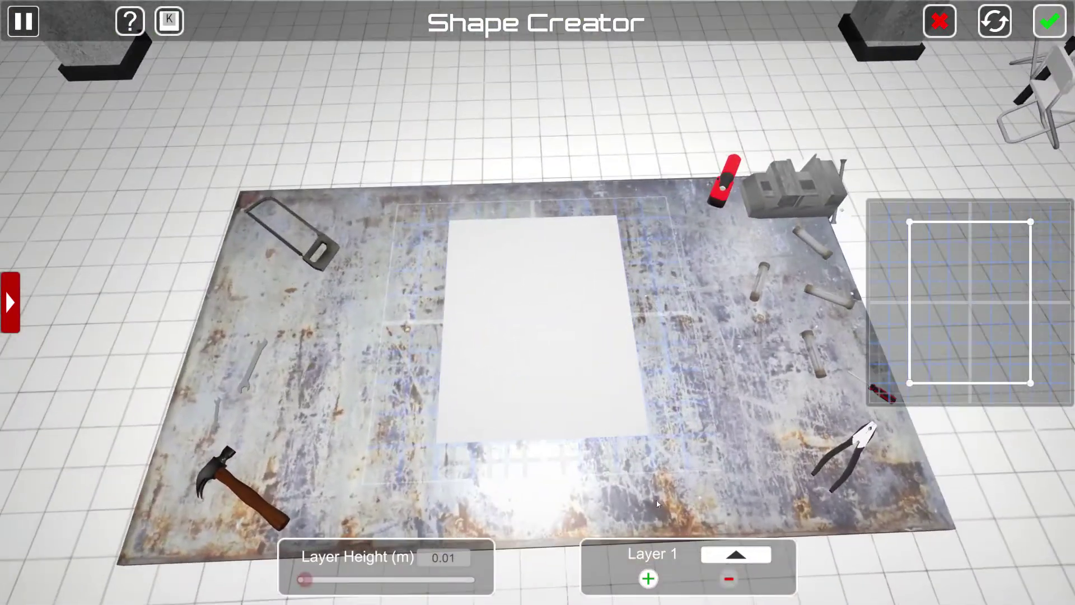
Add a second layer to the chassis shape and set its layer height to 0.05 m
{"action": "left_click_drag", "start_coordinate": [636, 497], "coordinate": [620, 461]}
{"action": "left_click", "coordinate": [649, 579]}
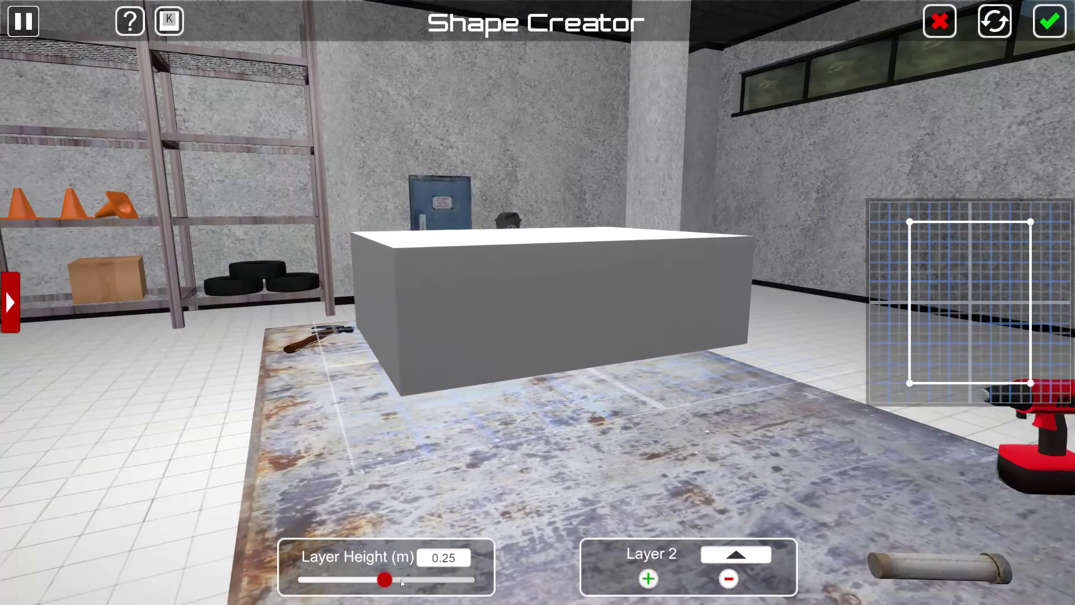
{"action": "left_click_drag", "start_coordinate": [385, 579], "coordinate": [358, 579]}
{"action": "left_click_drag", "start_coordinate": [269, 565], "coordinate": [51, 570]}
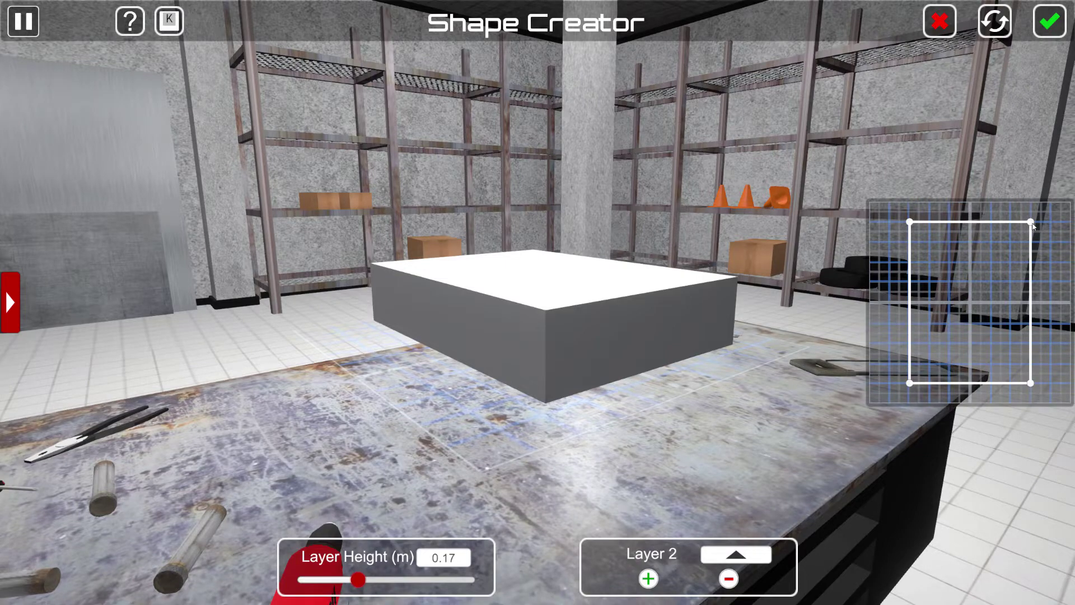
{"action": "left_click_drag", "start_coordinate": [504, 560], "coordinate": [262, 590]}
{"action": "left_click_drag", "start_coordinate": [353, 581], "coordinate": [322, 564]}
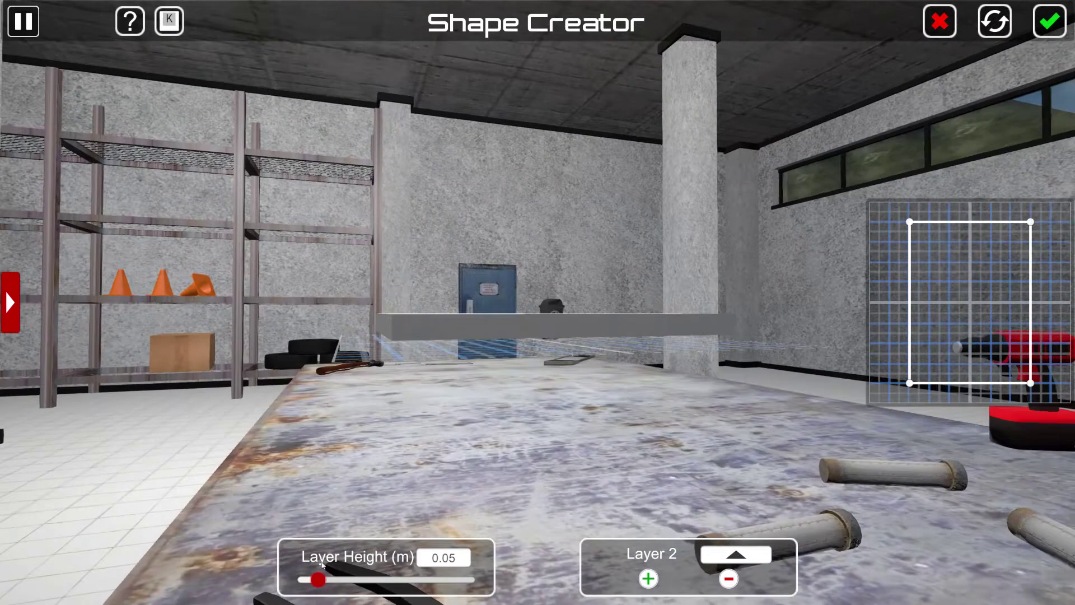
Move both lower corners of the second layer's outline outward by one grid square to slope that side
{"action": "left_click_drag", "start_coordinate": [1032, 386], "coordinate": [1032, 394]}
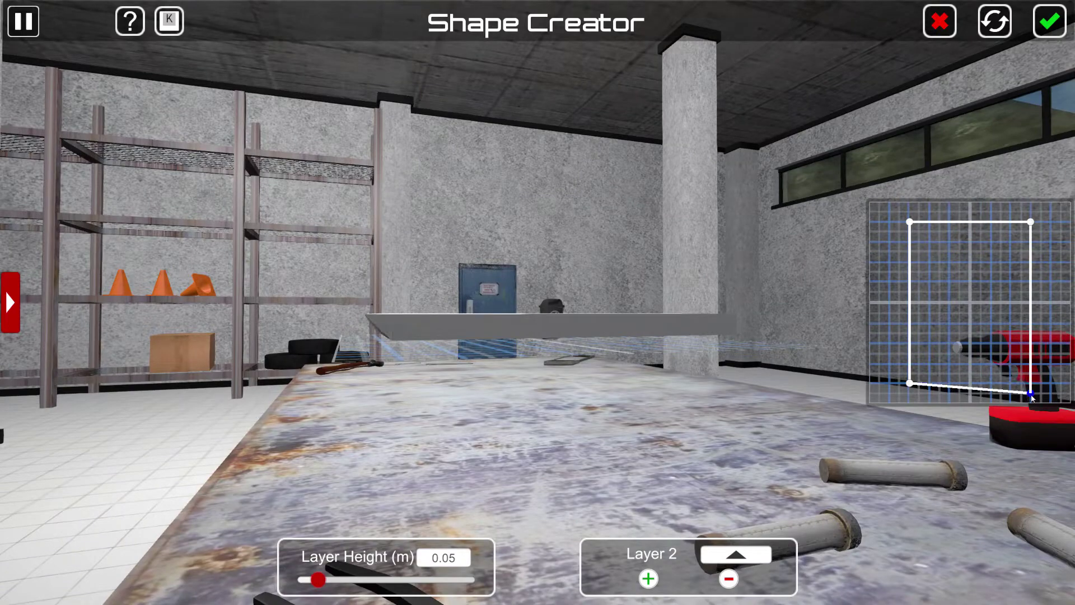
{"action": "left_click_drag", "start_coordinate": [909, 383], "coordinate": [909, 392]}
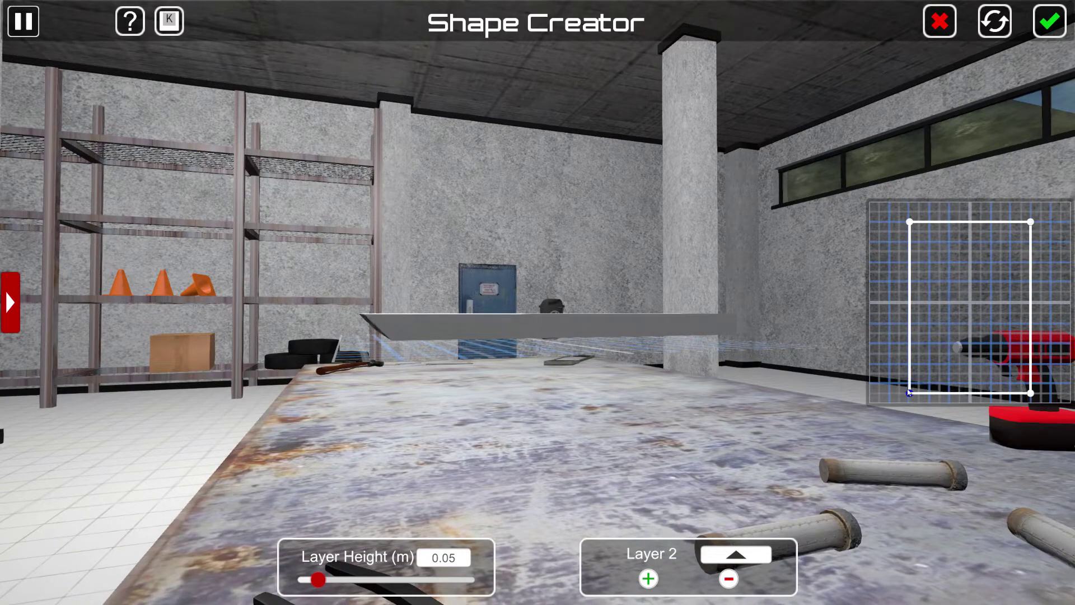
Add a third layer to the chassis shape and set its layer height to 0.04 m
{"action": "left_click_drag", "start_coordinate": [437, 391], "coordinate": [907, 410]}
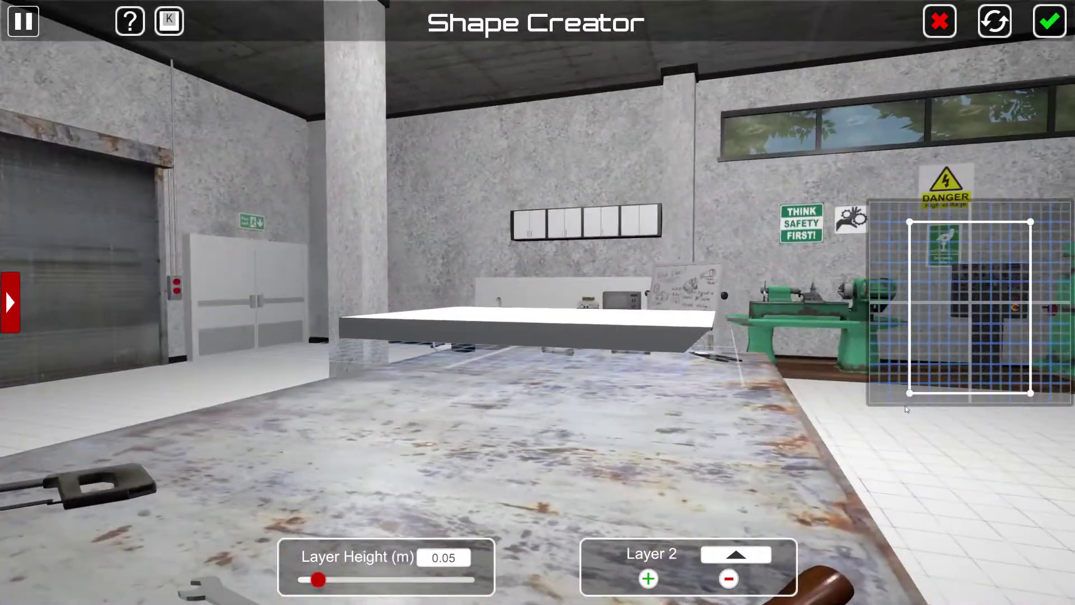
{"action": "left_click", "coordinate": [647, 578]}
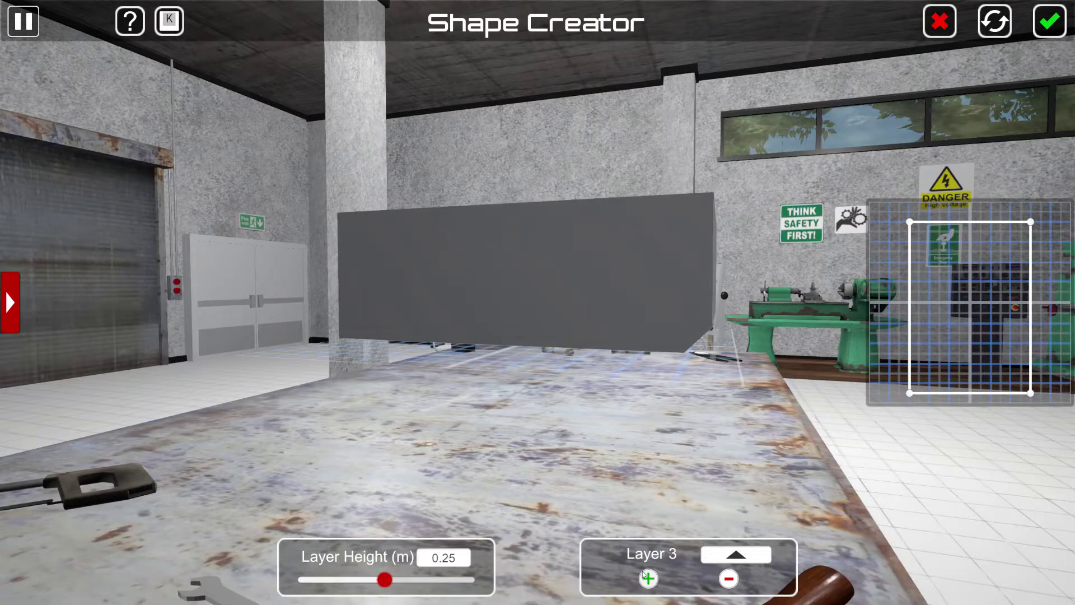
{"action": "left_click_drag", "start_coordinate": [383, 581], "coordinate": [313, 578]}
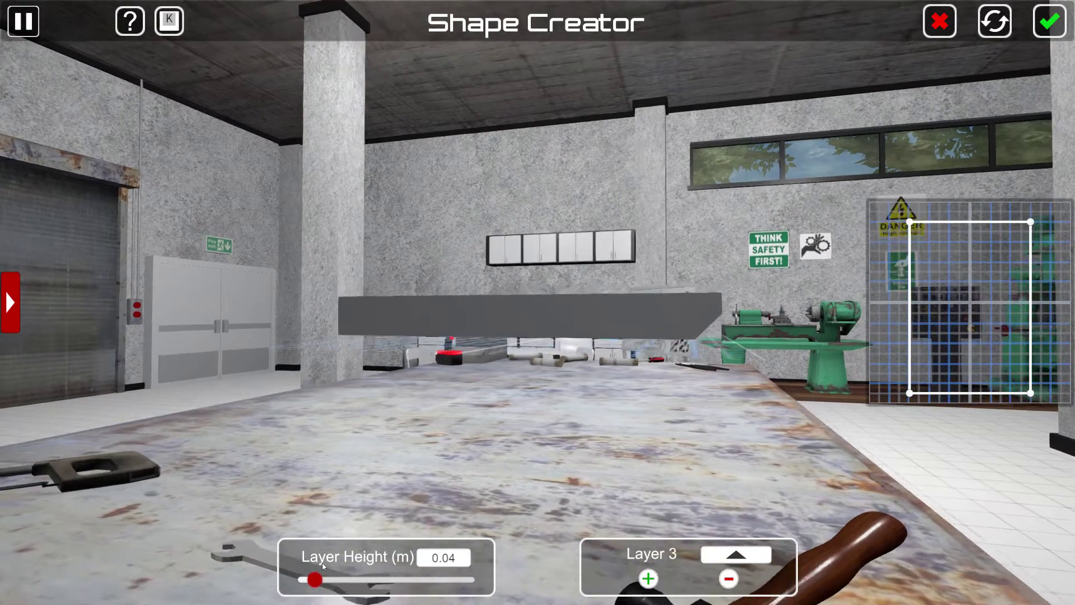
Add a fourth layer 0.05 m high and move both lower corners of its outline inward by one grid square
{"action": "left_click", "coordinate": [648, 579]}
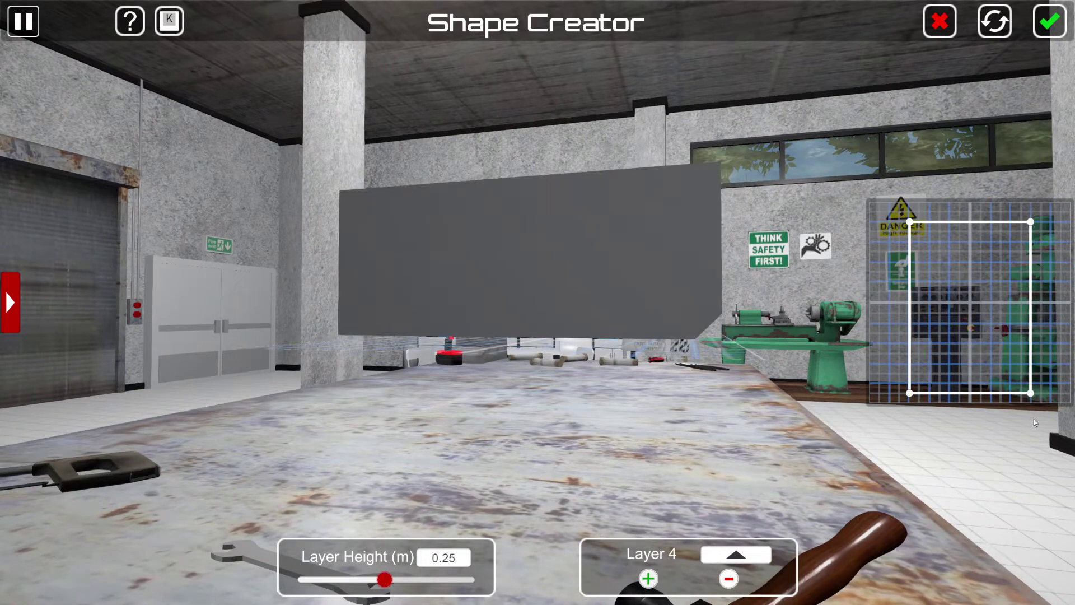
{"action": "left_click_drag", "start_coordinate": [1033, 395], "coordinate": [1032, 388]}
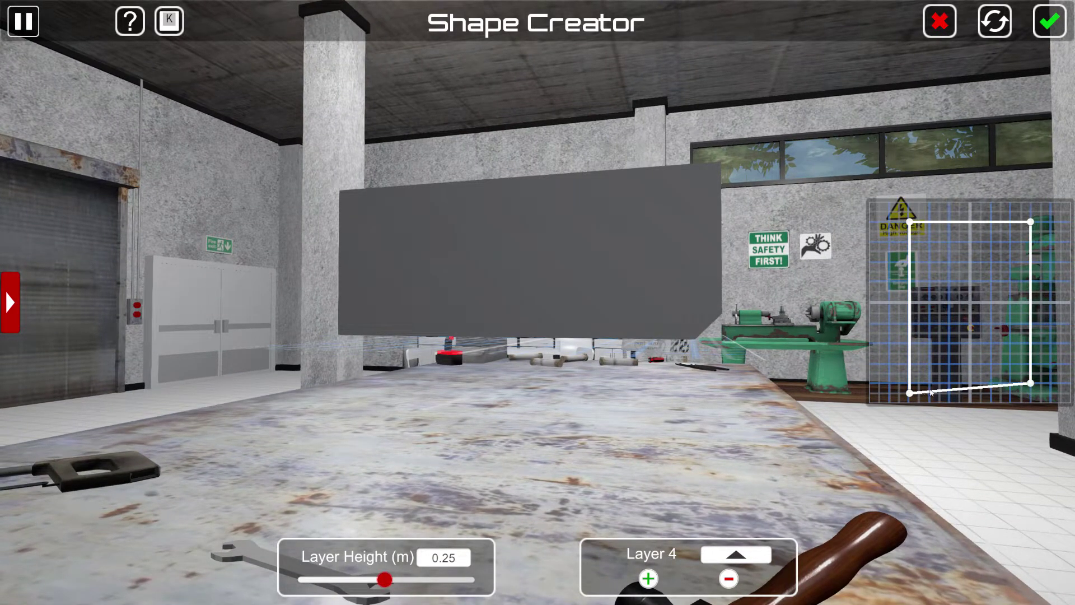
{"action": "left_click_drag", "start_coordinate": [910, 394], "coordinate": [910, 384]}
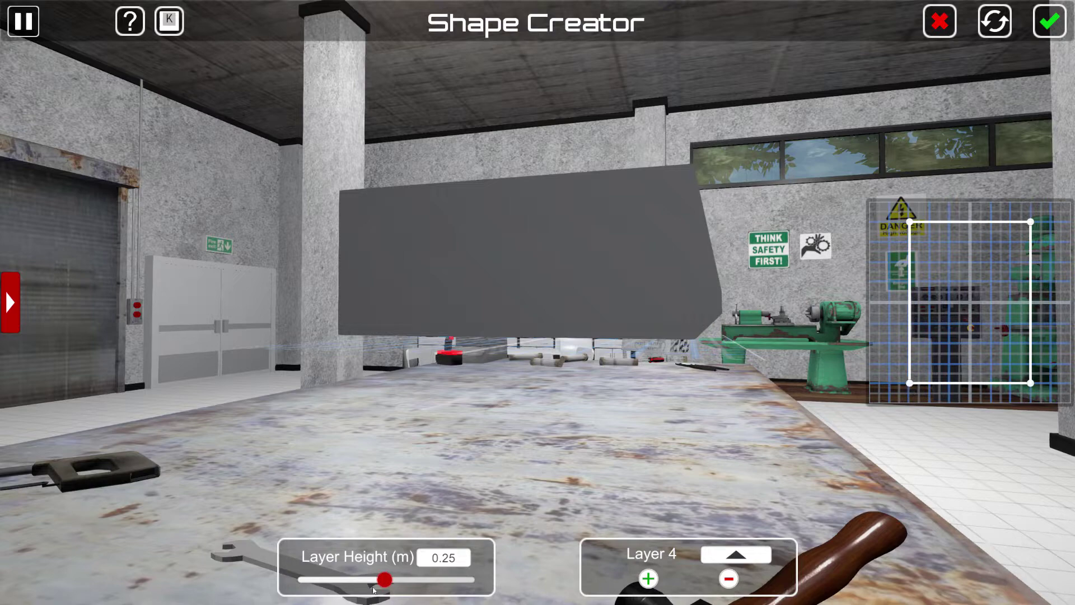
{"action": "left_click_drag", "start_coordinate": [373, 588], "coordinate": [1051, 590]}
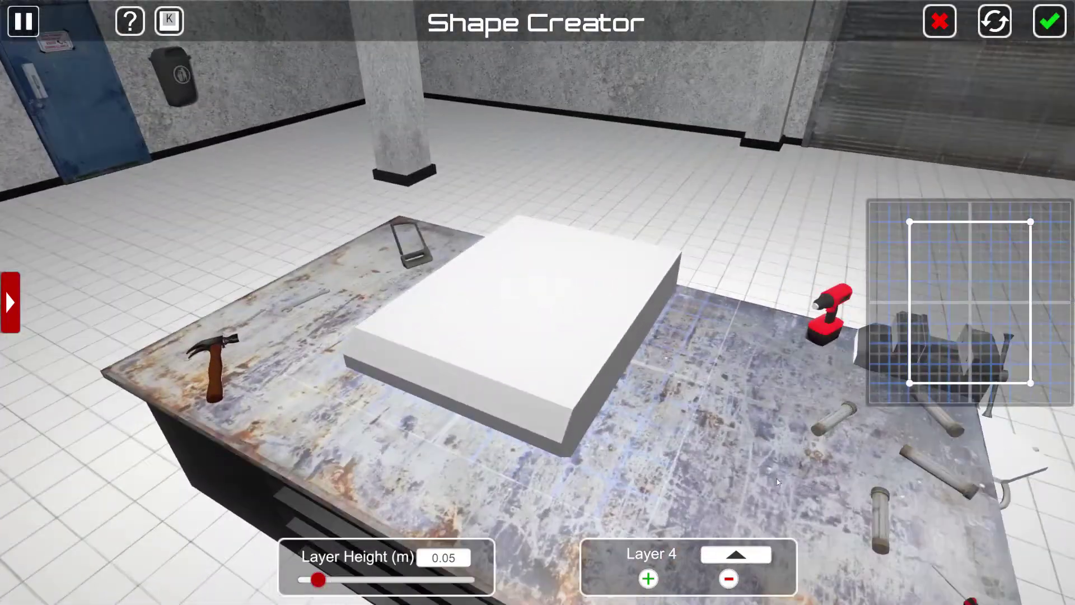
{"action": "left_click_drag", "start_coordinate": [777, 482], "coordinate": [728, 425]}
{"action": "left_click_drag", "start_coordinate": [236, 323], "coordinate": [2, 392]}
{"action": "left_click", "coordinate": [1049, 22]}
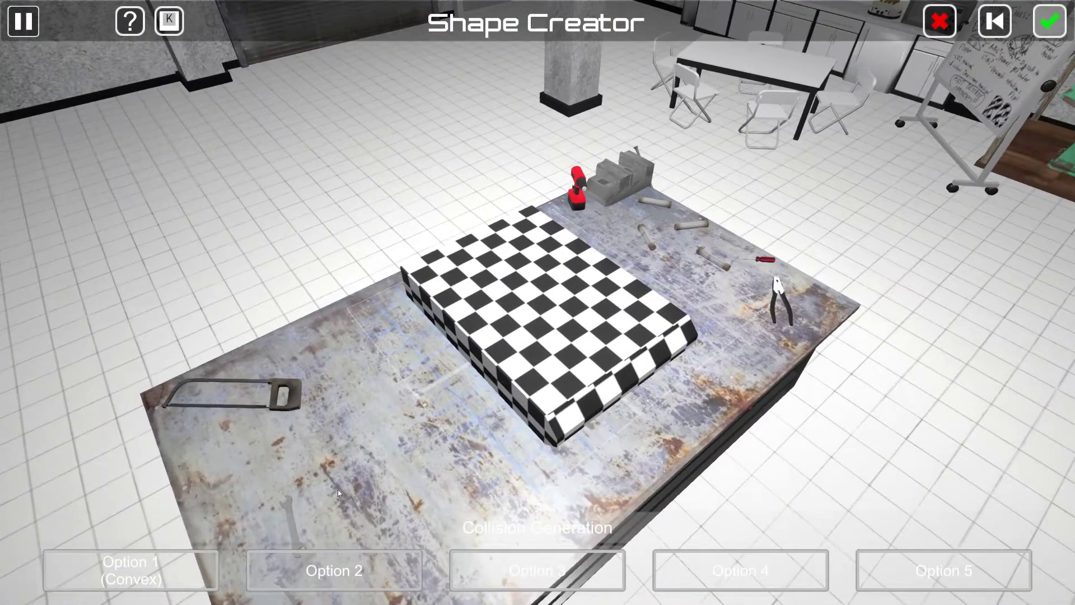
{"action": "left_click", "coordinate": [995, 23]}
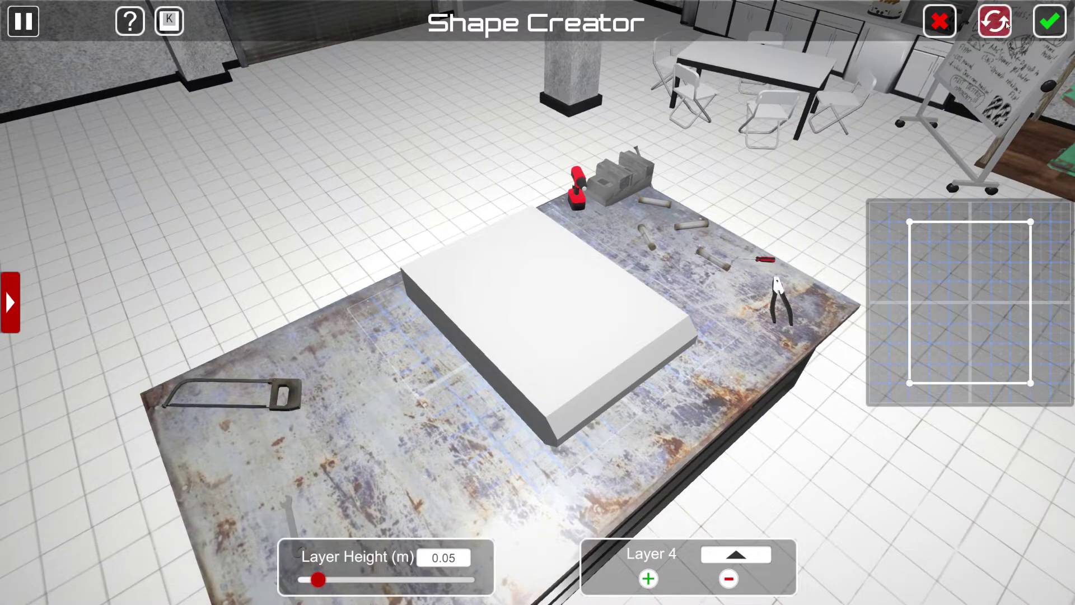
{"action": "left_click", "coordinate": [1006, 24]}
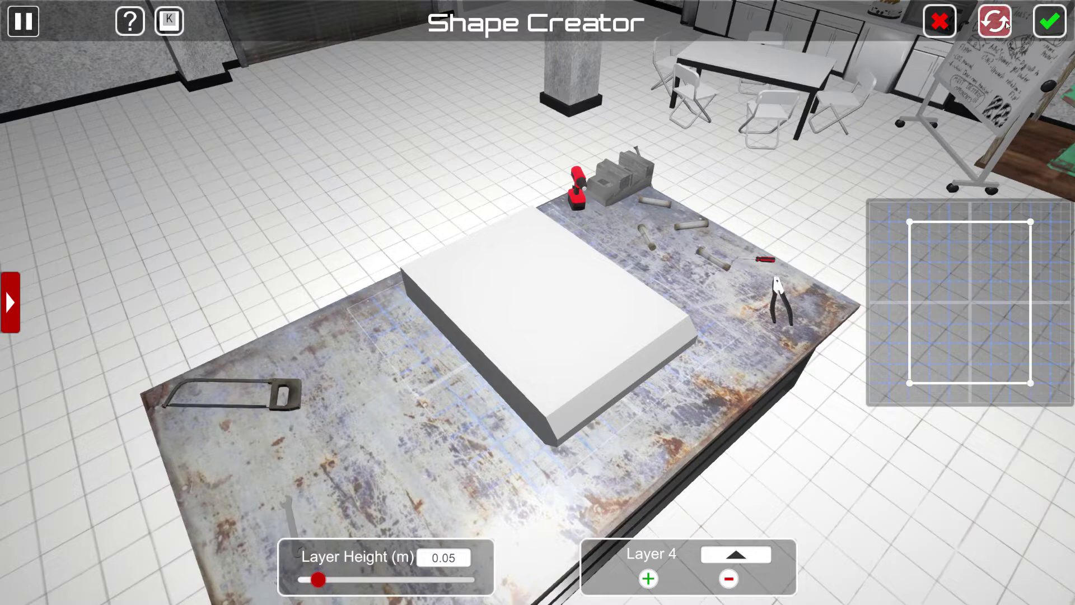
{"action": "left_click", "coordinate": [615, 350]}
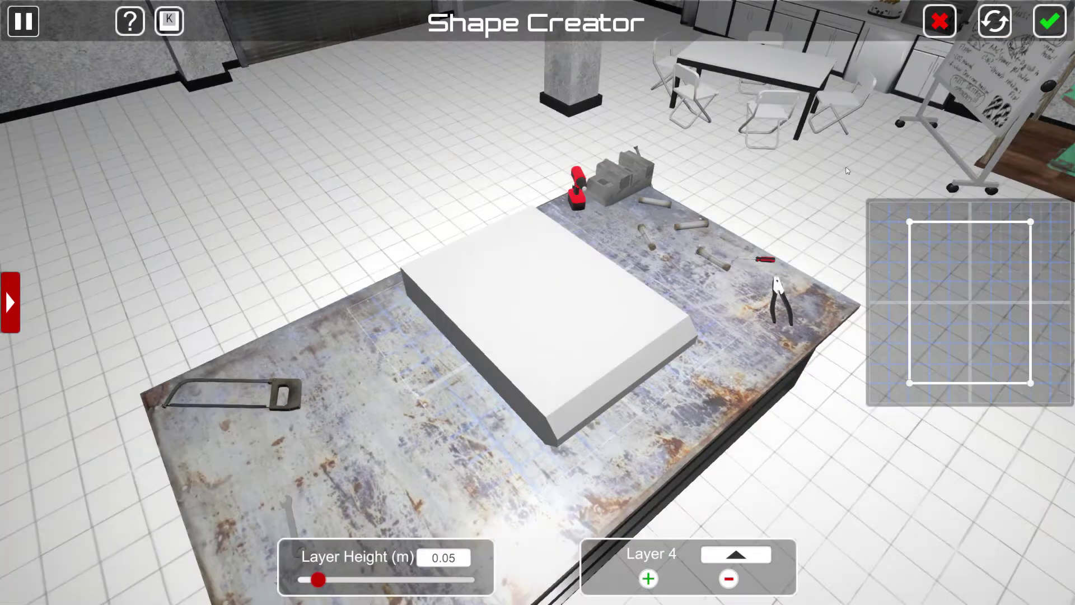
{"action": "left_click", "coordinate": [996, 35]}
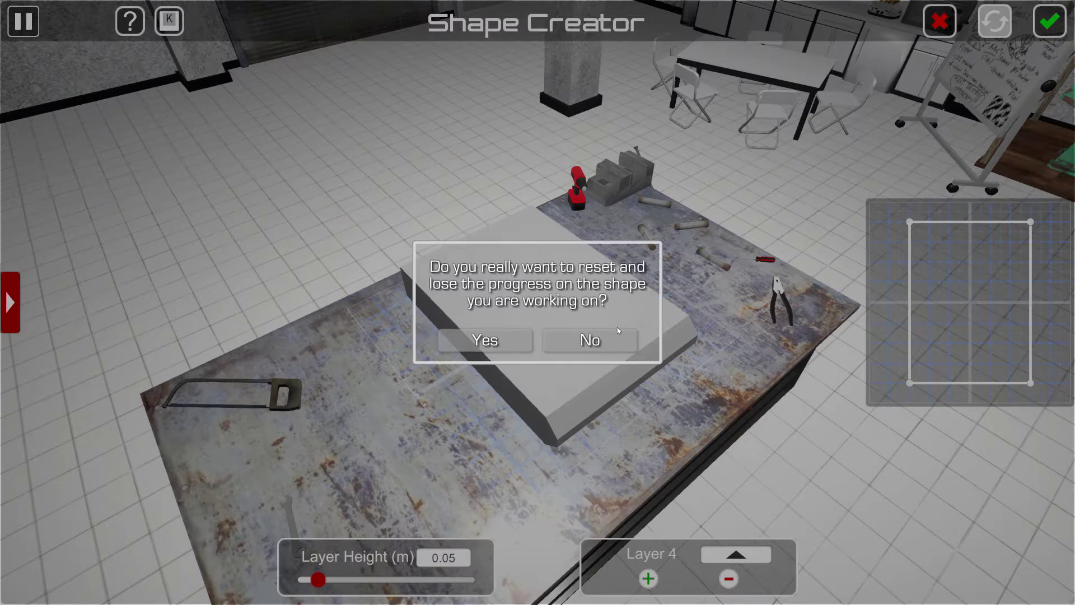
{"action": "left_click", "coordinate": [556, 339]}
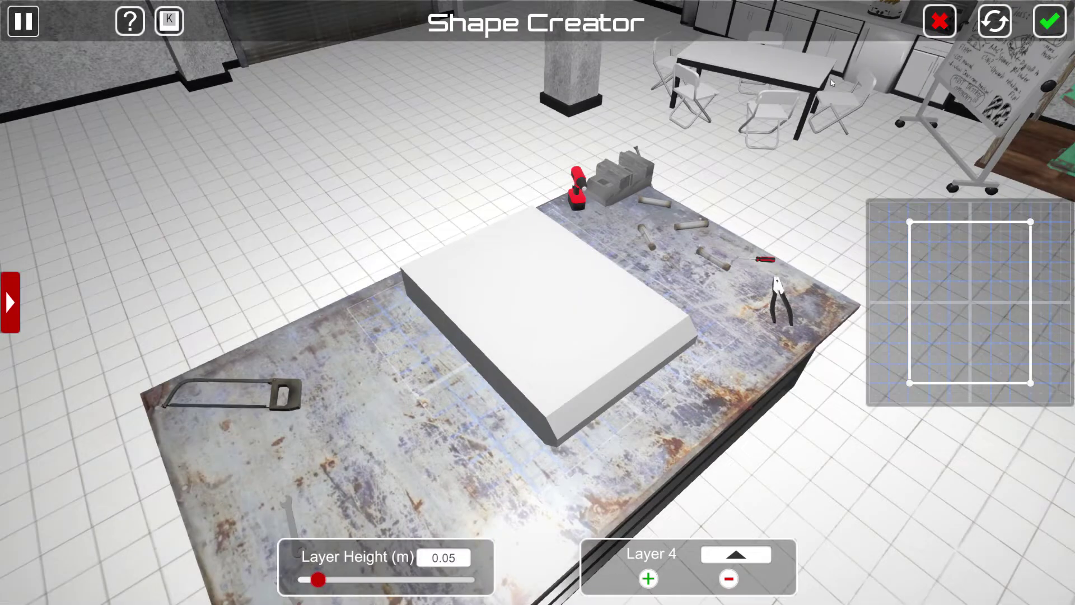
{"action": "left_click", "coordinate": [940, 31]}
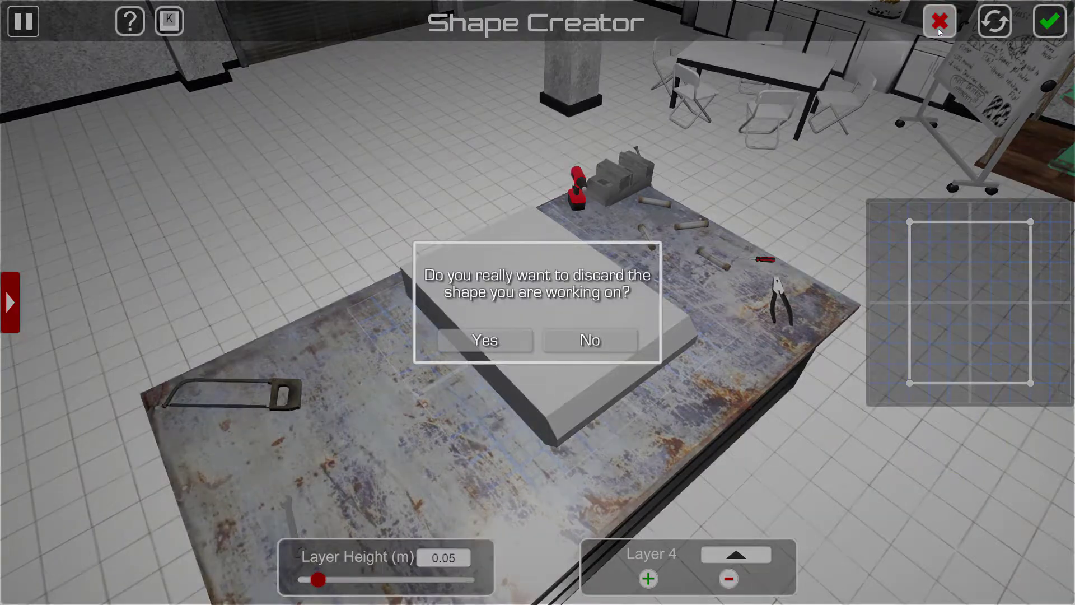
{"action": "left_click", "coordinate": [607, 342]}
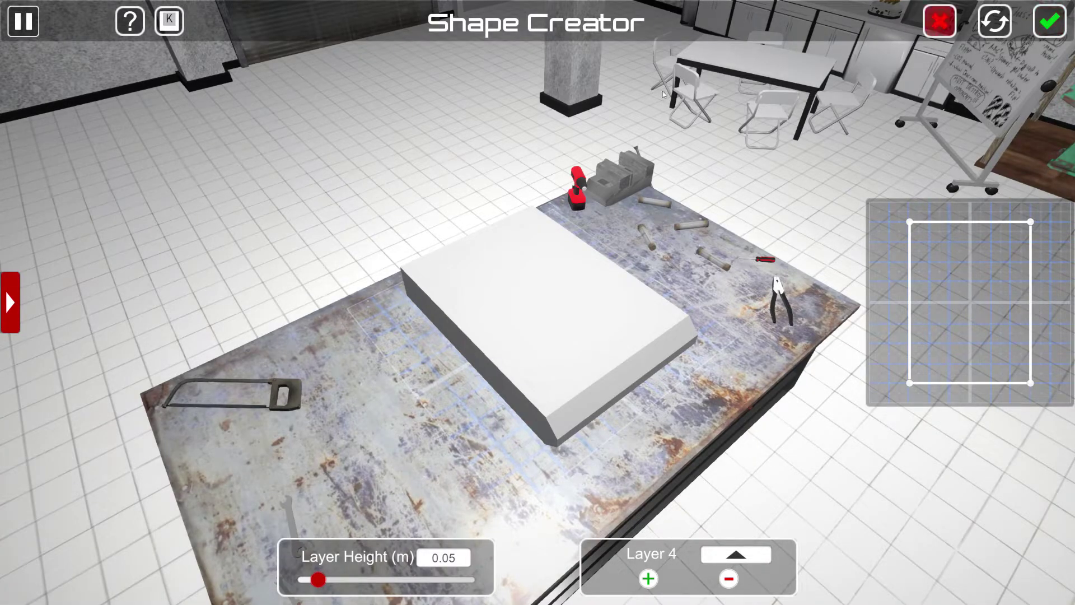
Finish the four-layer chassis shape, choose a collision generation option and accept the result
{"action": "left_click_drag", "start_coordinate": [603, 284], "coordinate": [369, 269]}
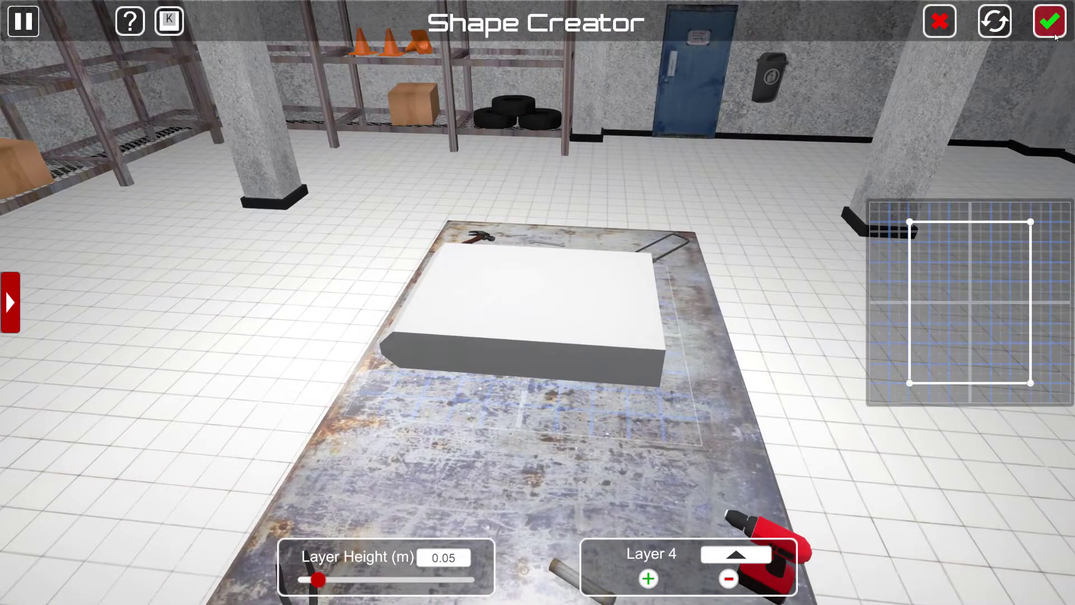
{"action": "left_click", "coordinate": [1049, 22]}
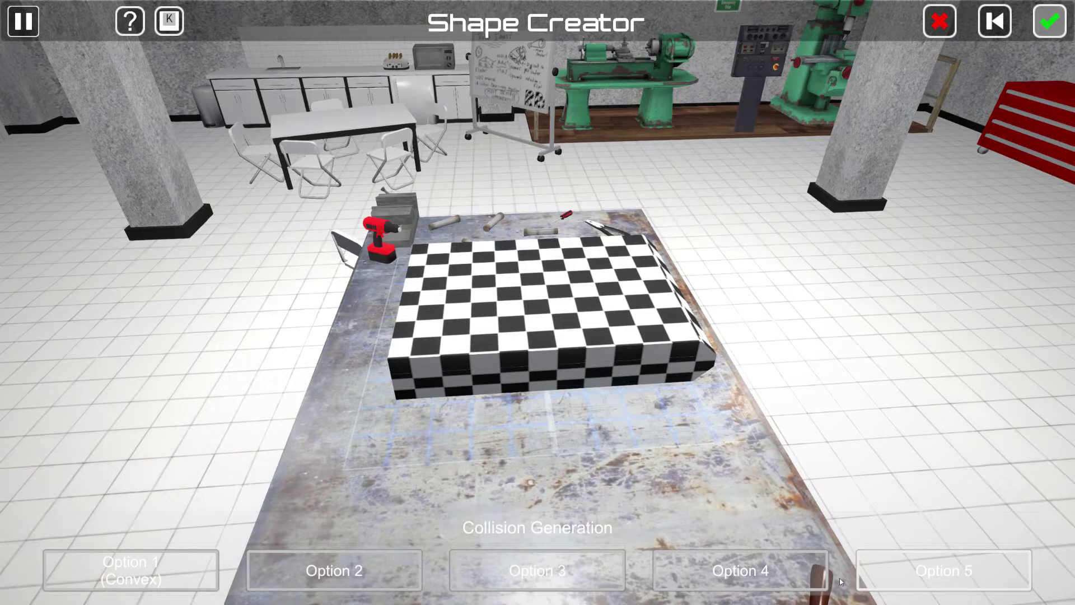
{"action": "left_click", "coordinate": [200, 580]}
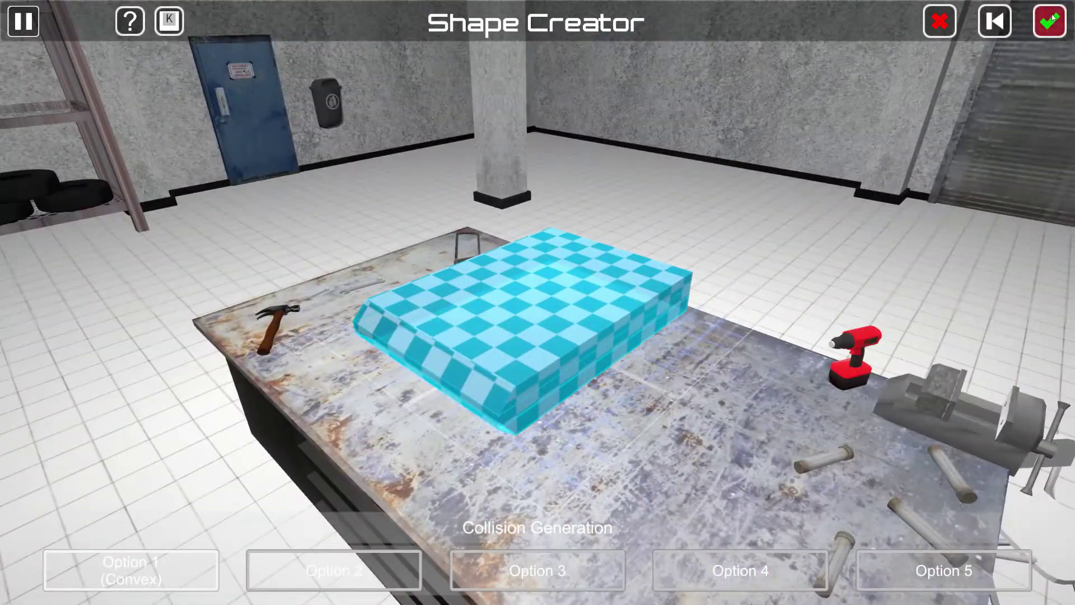
{"action": "left_click", "coordinate": [1049, 21]}
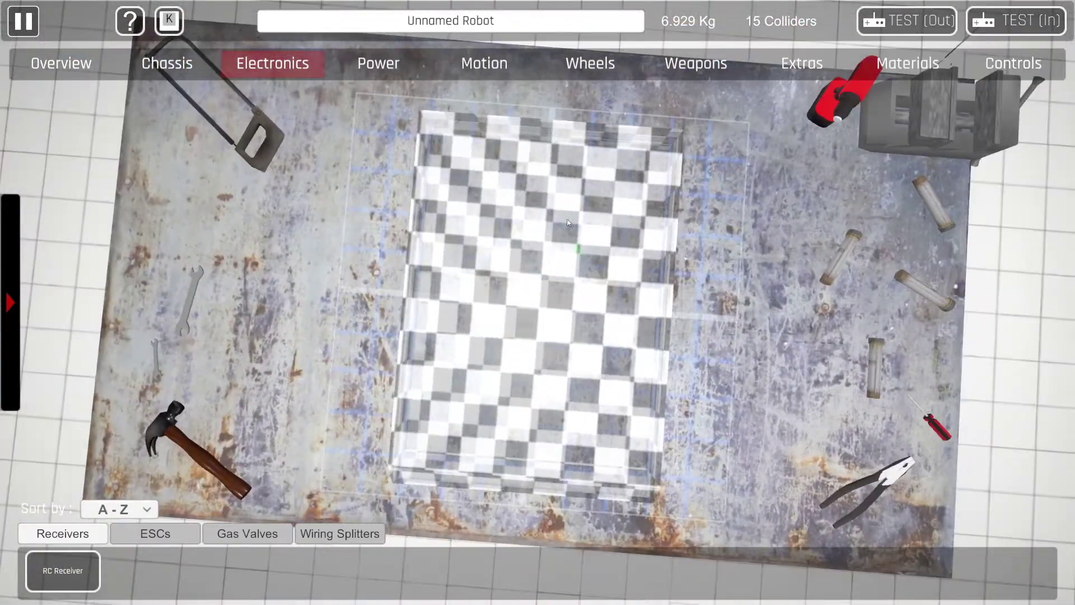
Open the motion components and snap settings, and try out an Ampflow A28-400 motor over the chassis
{"action": "left_click", "coordinate": [492, 65]}
{"action": "mouse_move", "coordinate": [2, 362]}
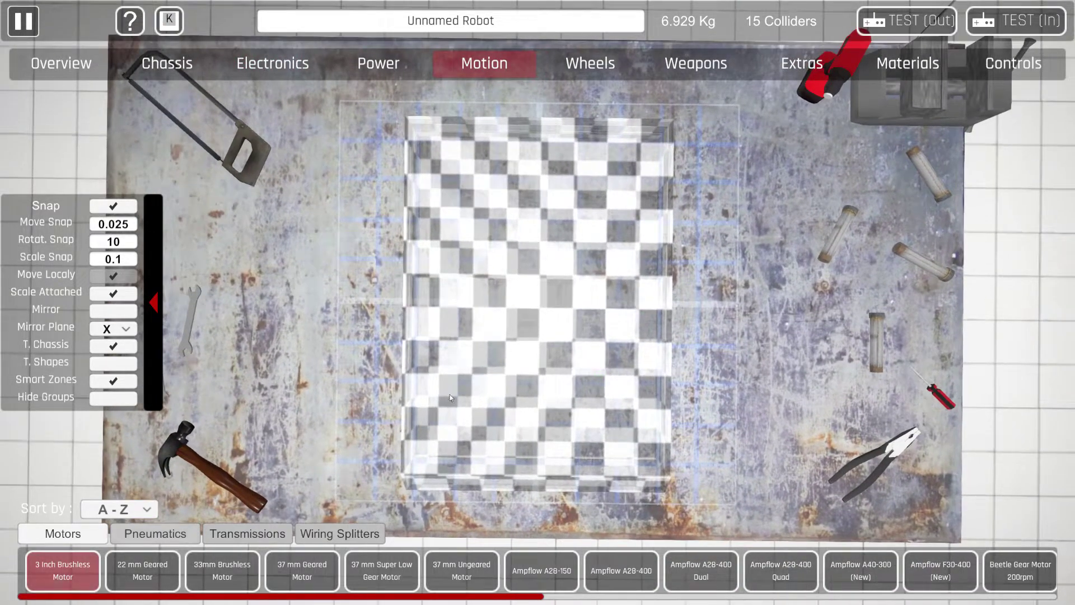
{"action": "key", "text": "Escape"}
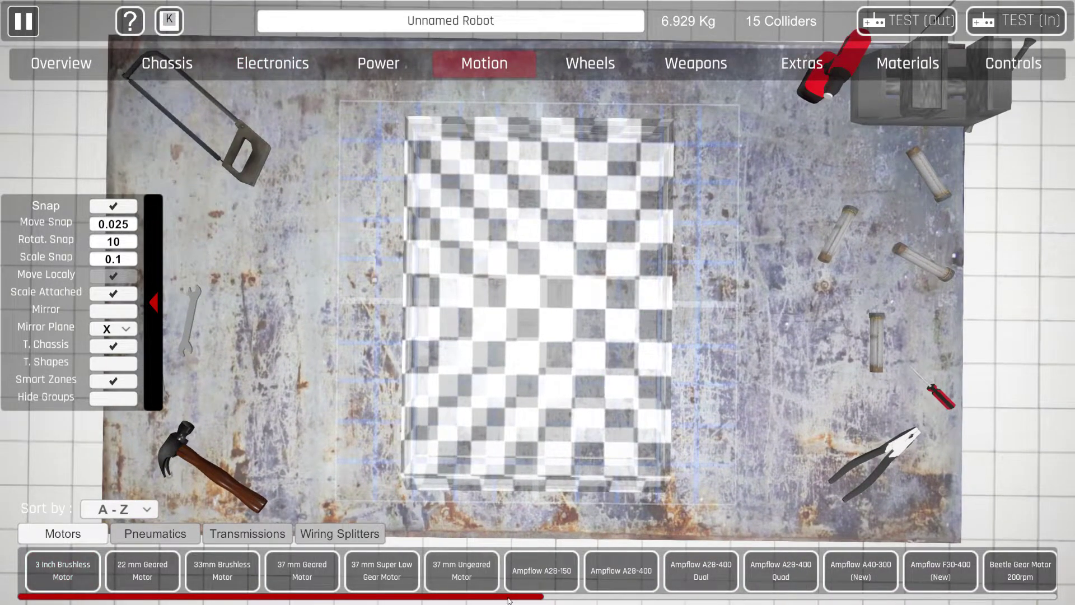
{"action": "left_click_drag", "start_coordinate": [509, 600], "coordinate": [616, 593]}
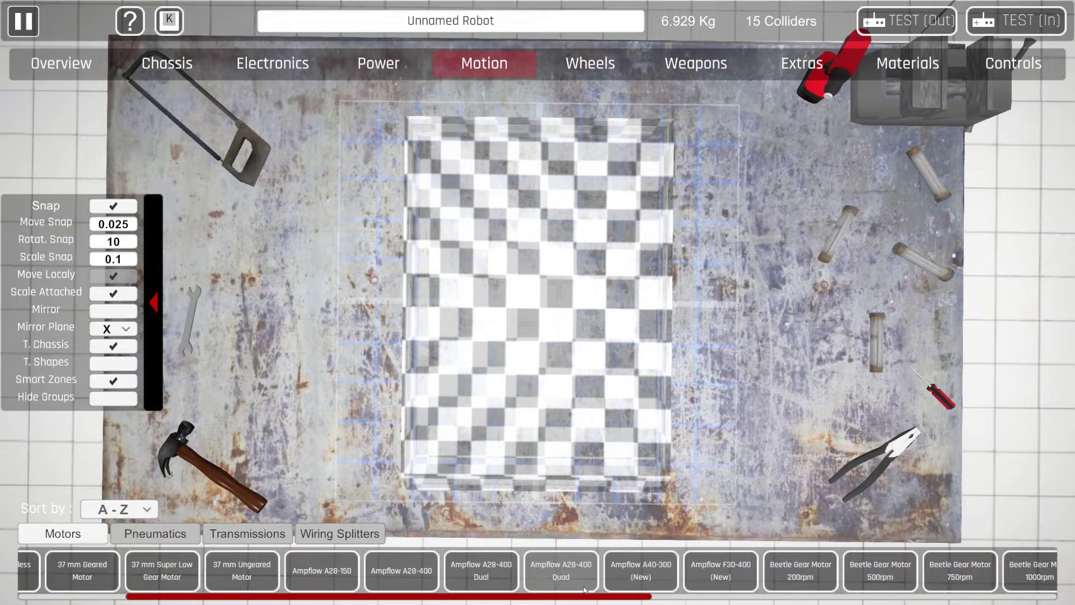
{"action": "left_click", "coordinate": [585, 590]}
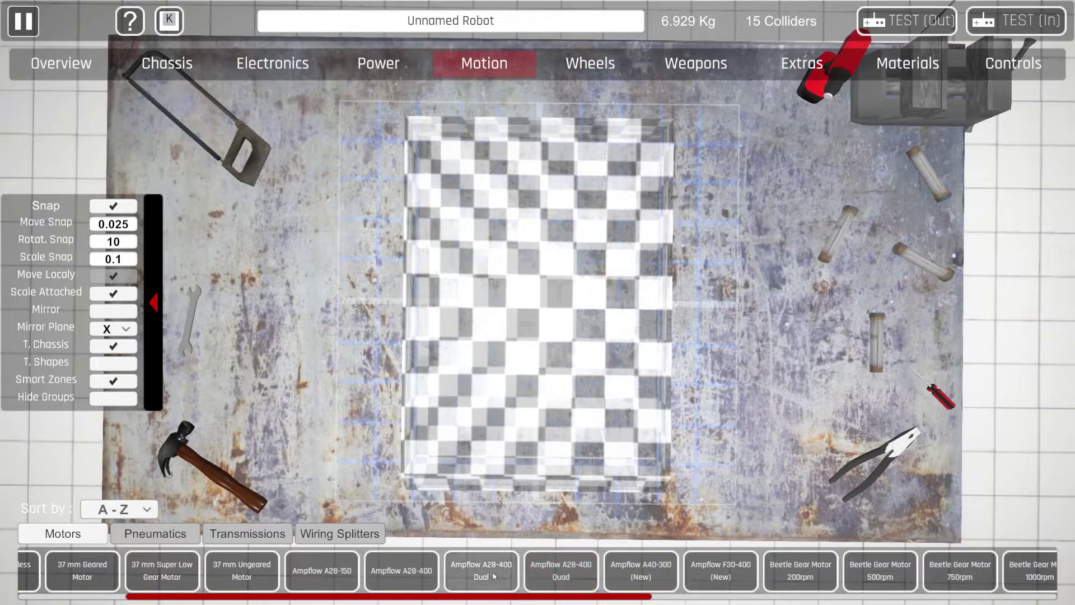
{"action": "left_click", "coordinate": [401, 571]}
{"action": "left_click_drag", "start_coordinate": [530, 352], "coordinate": [542, 240]}
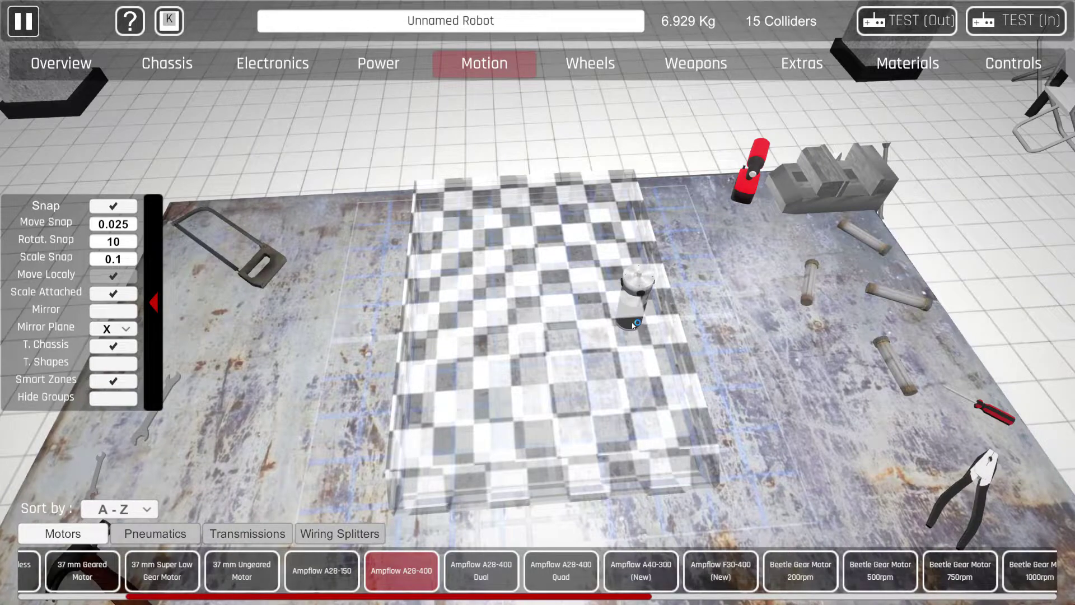
{"action": "left_click_drag", "start_coordinate": [632, 322], "coordinate": [618, 366]}
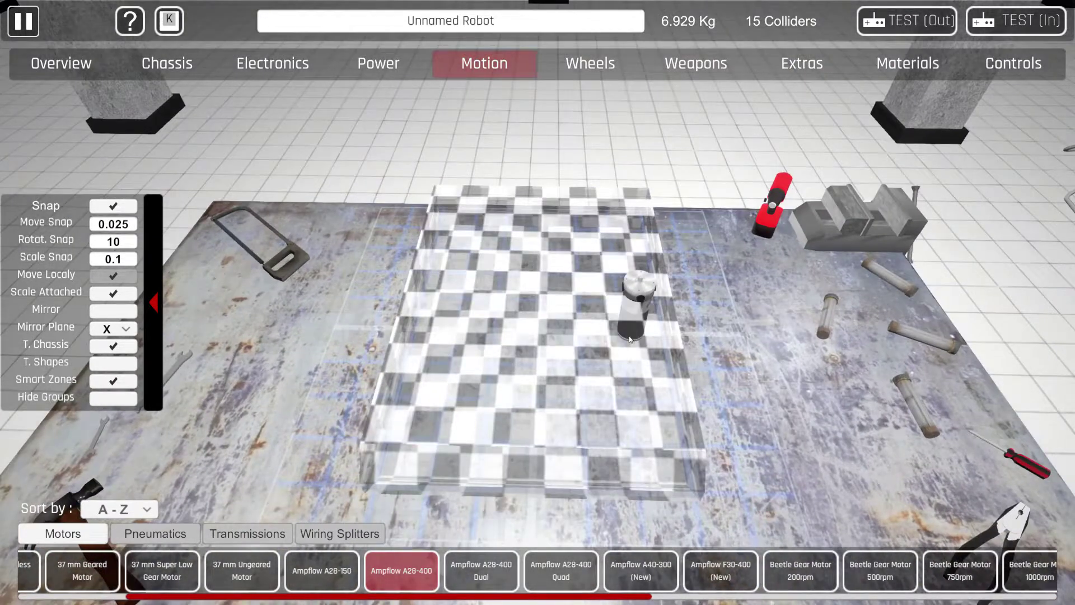
Set the move snap to 0.005
{"action": "left_click", "coordinate": [123, 226]}
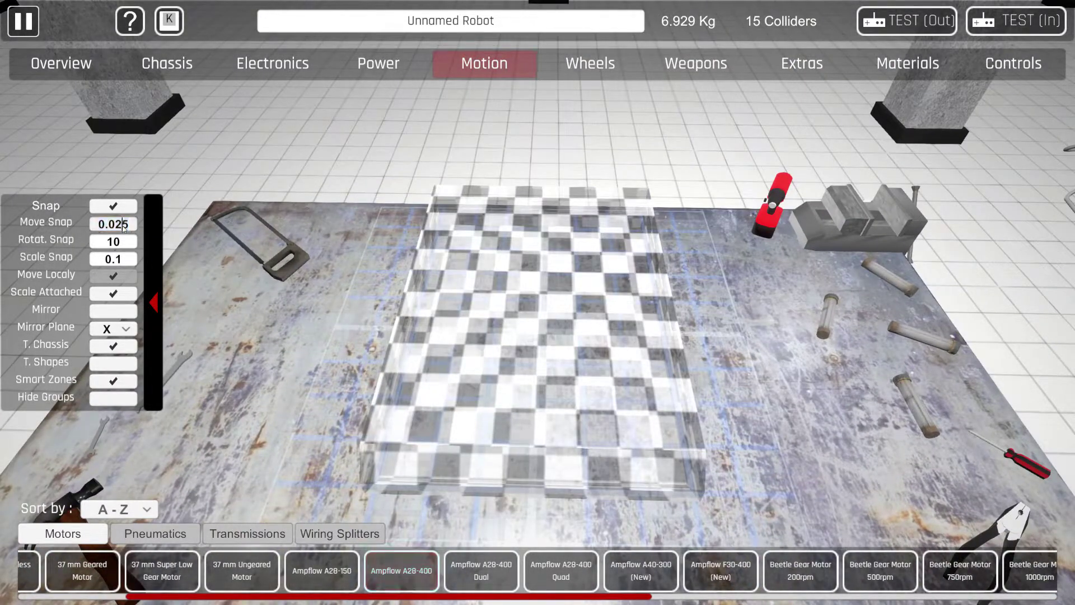
{"action": "key", "text": "BackSpace"}
{"action": "type", "text": "0"}
Enable mirroring and place a pair of Ampflow A28-400 motors near the chassis's long sides, about midway along its length
{"action": "left_click", "coordinate": [322, 570]}
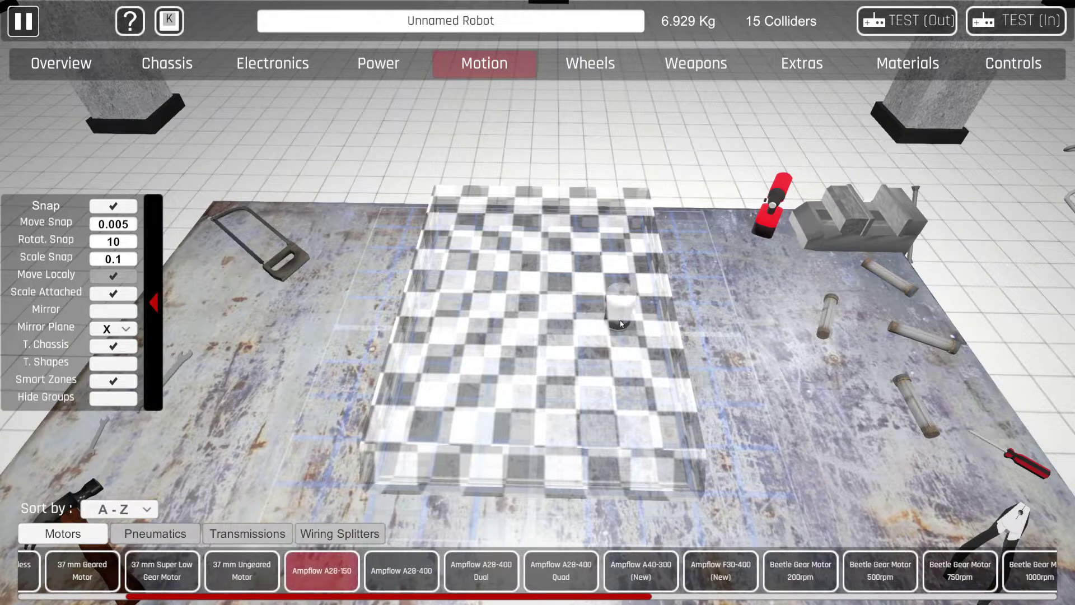
{"action": "right_click", "coordinate": [831, 313]}
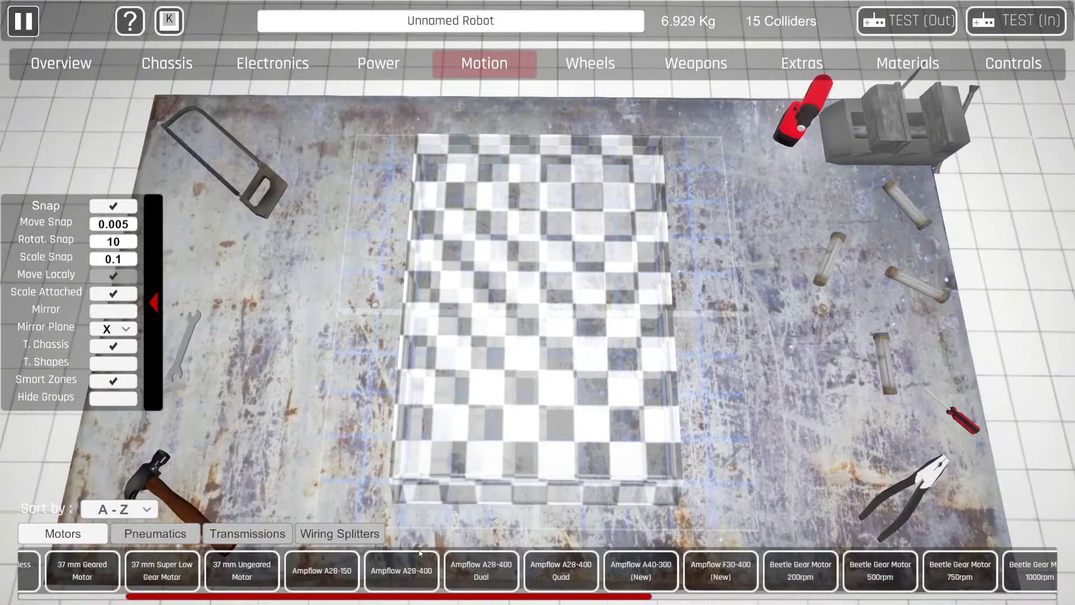
{"action": "left_click", "coordinate": [401, 570]}
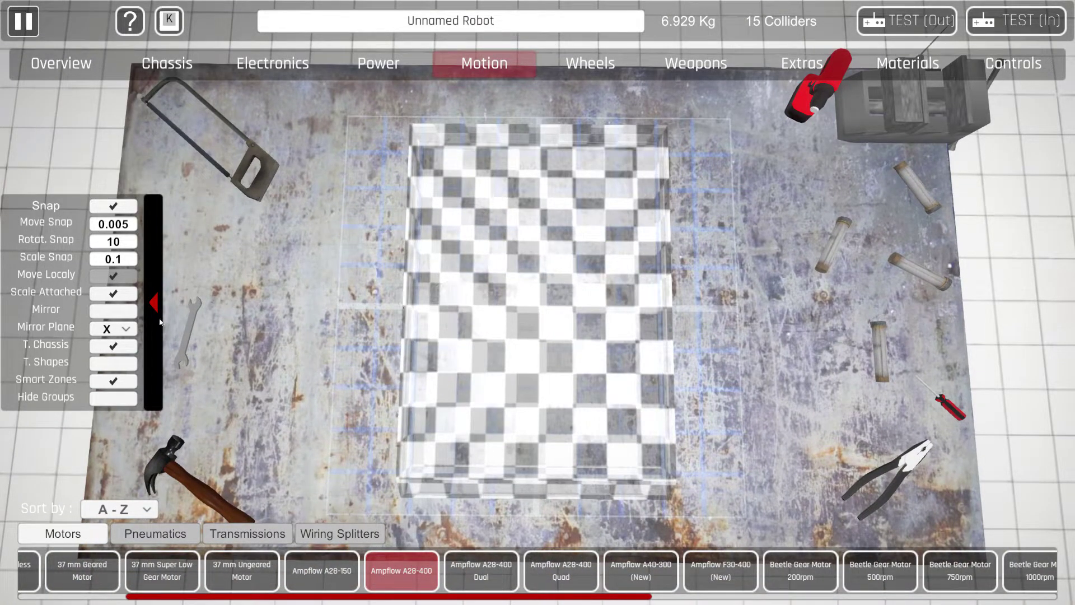
{"action": "left_click", "coordinate": [114, 312]}
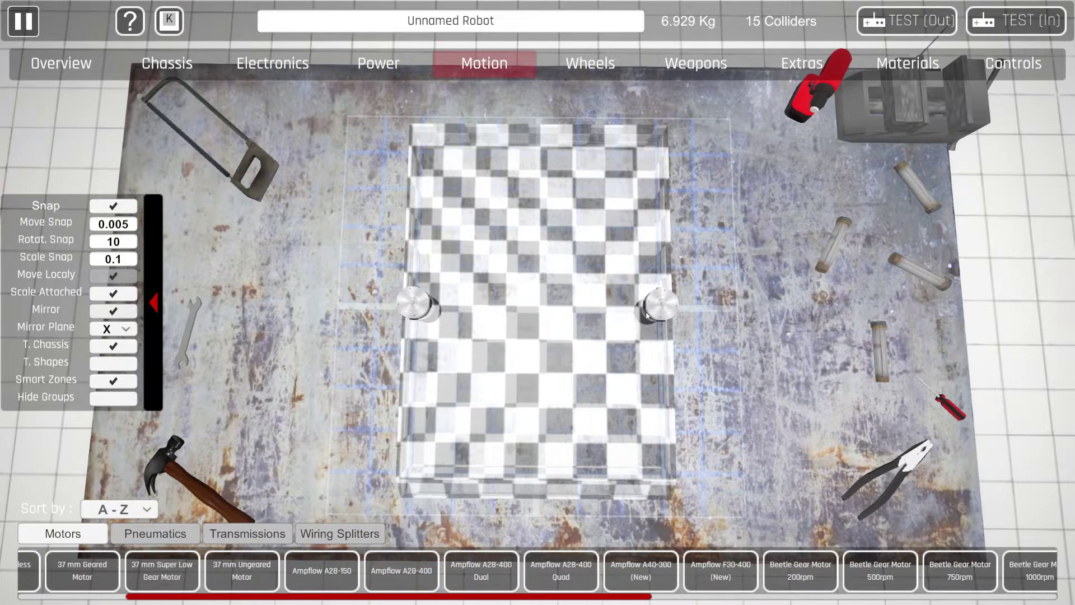
{"action": "left_click", "coordinate": [647, 314]}
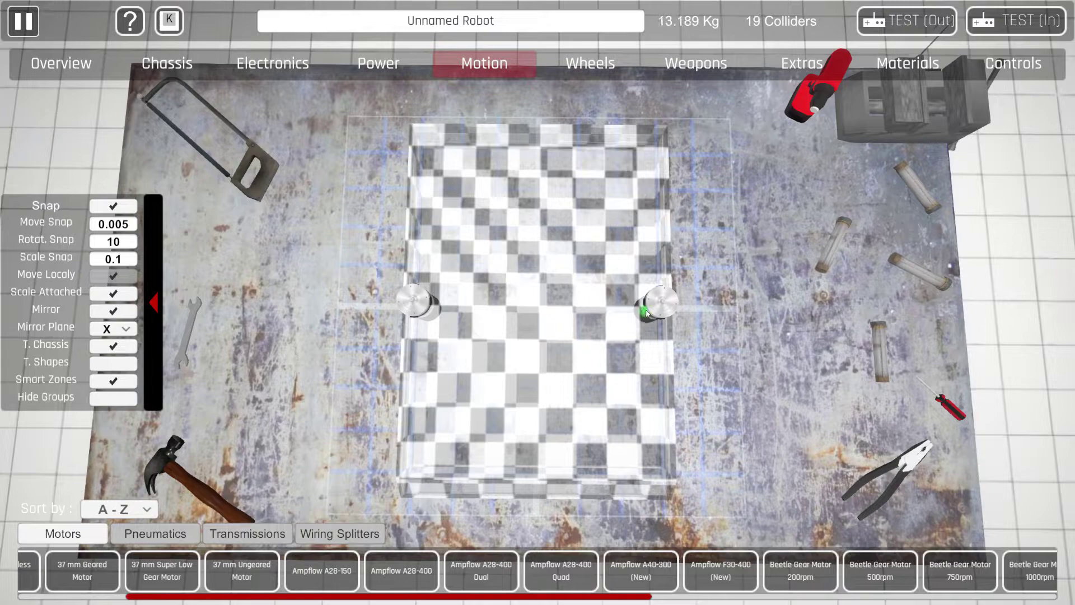
Add a mirrored pair of Ampflow A28-150 motors beside the A28-400 pair and delete it again
{"action": "left_click_drag", "start_coordinate": [646, 314], "coordinate": [646, 105]}
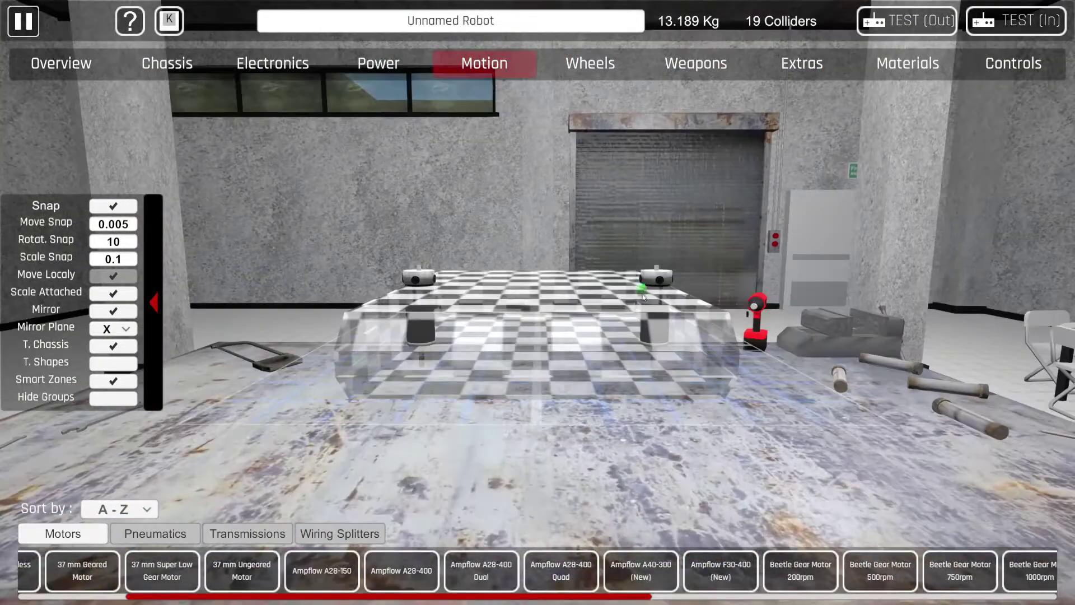
{"action": "left_click_drag", "start_coordinate": [642, 284], "coordinate": [589, 502]}
{"action": "left_click_drag", "start_coordinate": [670, 289], "coordinate": [664, 350]}
{"action": "left_click", "coordinate": [321, 570]}
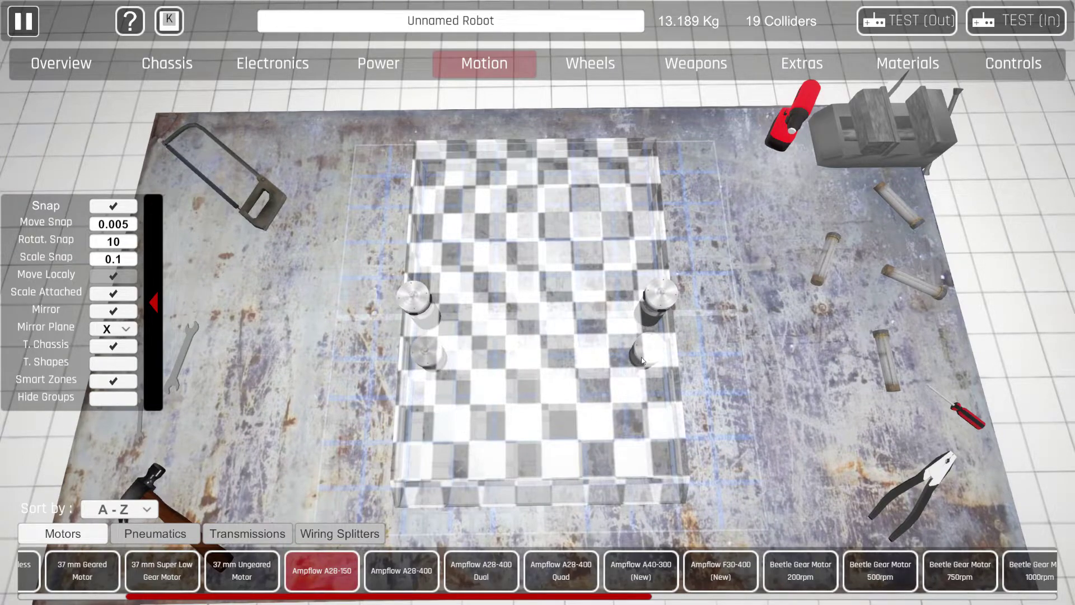
{"action": "left_click", "coordinate": [642, 360]}
{"action": "left_click_drag", "start_coordinate": [873, 478], "coordinate": [582, 264]}
{"action": "left_click", "coordinate": [553, 379]}
{"action": "key", "text": "Delete"}
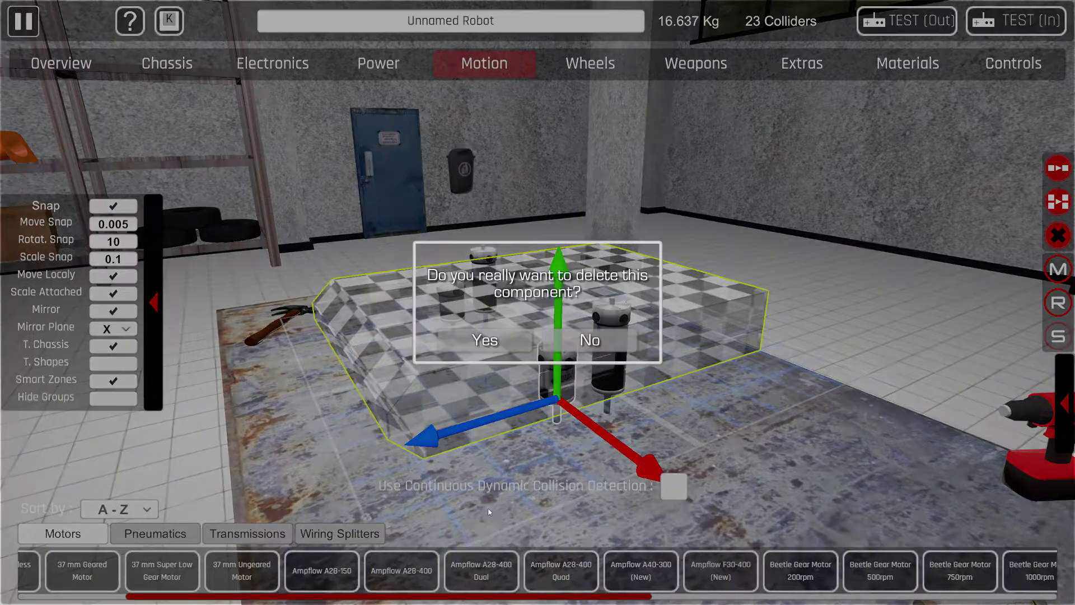
{"action": "left_click", "coordinate": [467, 345]}
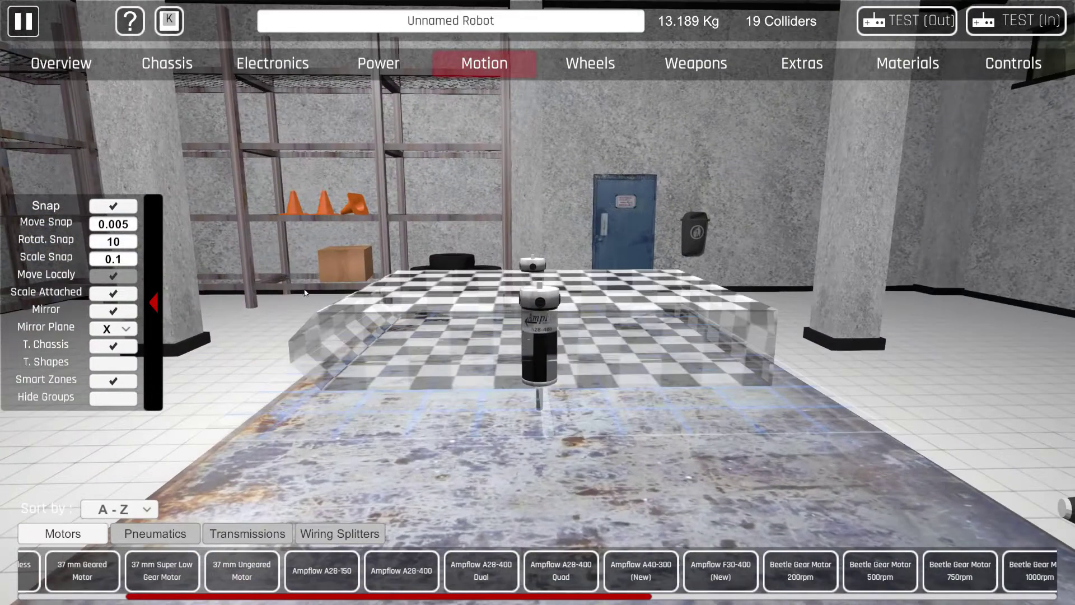
Move the mirrored A28-400 motors outward to the chassis's side walls
{"action": "left_click", "coordinate": [533, 336]}
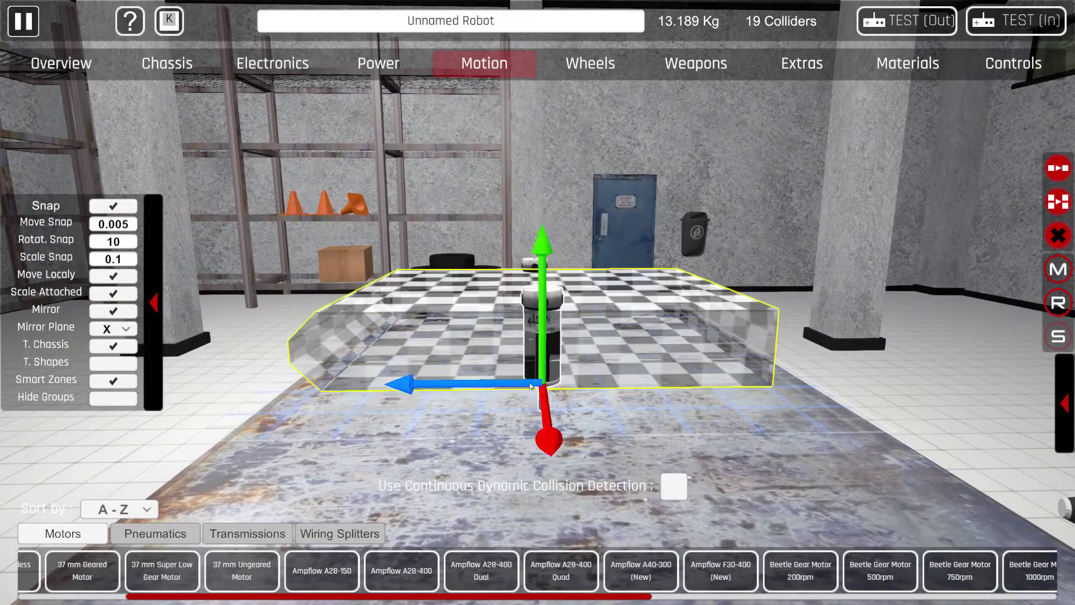
{"action": "left_click_drag", "start_coordinate": [533, 384], "coordinate": [765, 330]}
{"action": "mouse_move", "coordinate": [616, 396]}
{"action": "left_mouse_down"}
{"action": "mouse_move", "coordinate": [626, 391]}
{"action": "mouse_move", "coordinate": [590, 396]}
{"action": "mouse_move", "coordinate": [613, 411]}
{"action": "mouse_move", "coordinate": [461, 412]}
{"action": "mouse_move", "coordinate": [603, 412]}
{"action": "left_mouse_up"}
{"action": "mouse_move", "coordinate": [549, 371]}
{"action": "left_mouse_down"}
{"action": "mouse_move", "coordinate": [549, 342]}
{"action": "mouse_move", "coordinate": [549, 367]}
{"action": "left_mouse_up"}
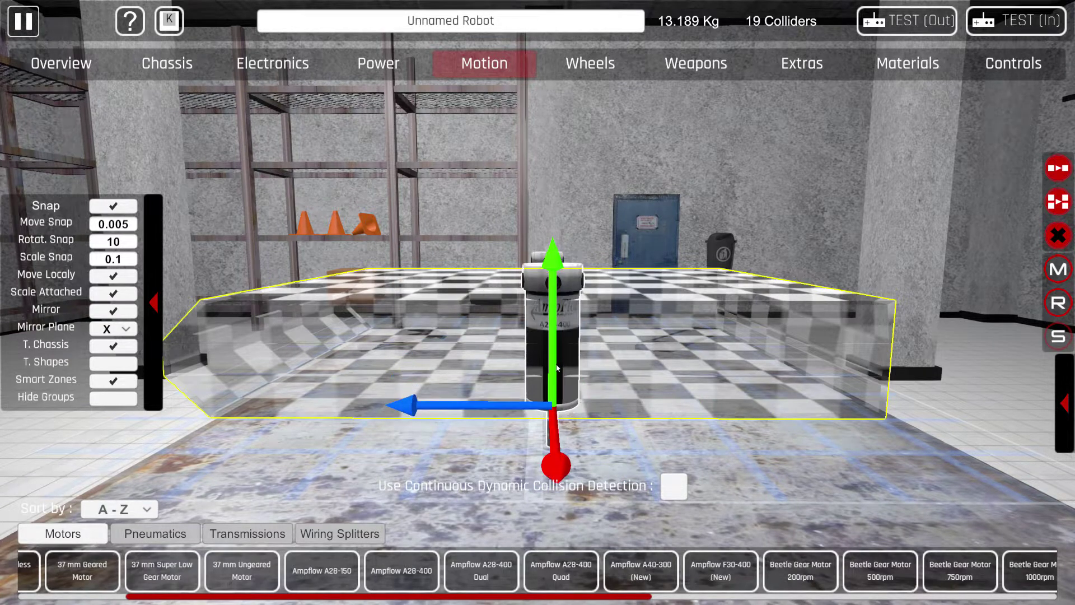
Rotate the mirrored motors 90 degrees so they lie horizontally with their shafts pointing outward through the side walls
{"action": "left_click_drag", "start_coordinate": [514, 403], "coordinate": [684, 419]}
{"action": "left_click", "coordinate": [1056, 308]}
{"action": "left_click_drag", "start_coordinate": [1052, 305], "coordinate": [991, 289]}
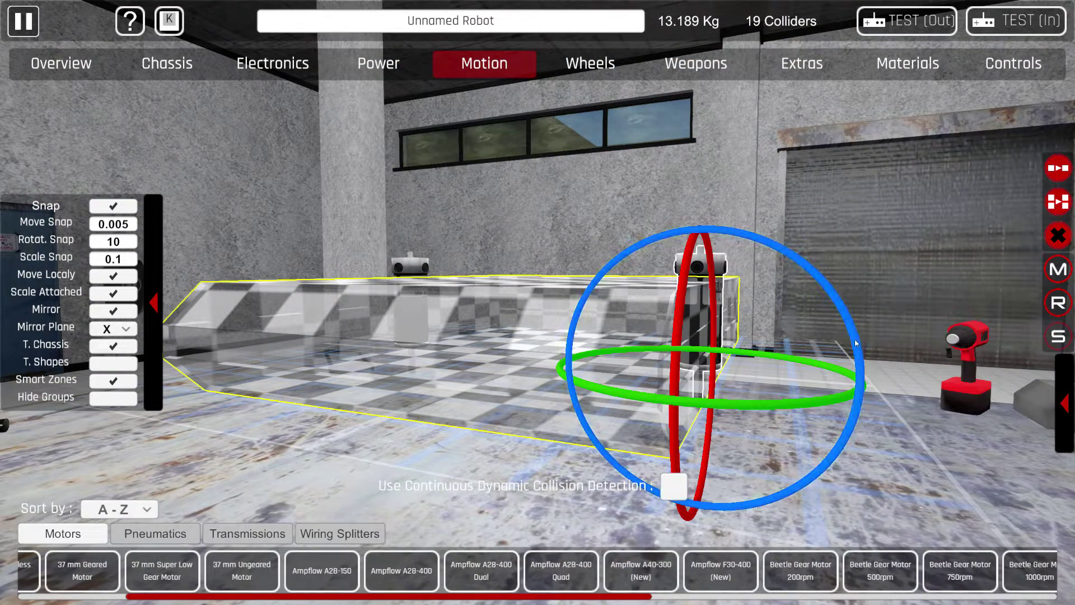
{"action": "left_click_drag", "start_coordinate": [855, 342], "coordinate": [673, 242]}
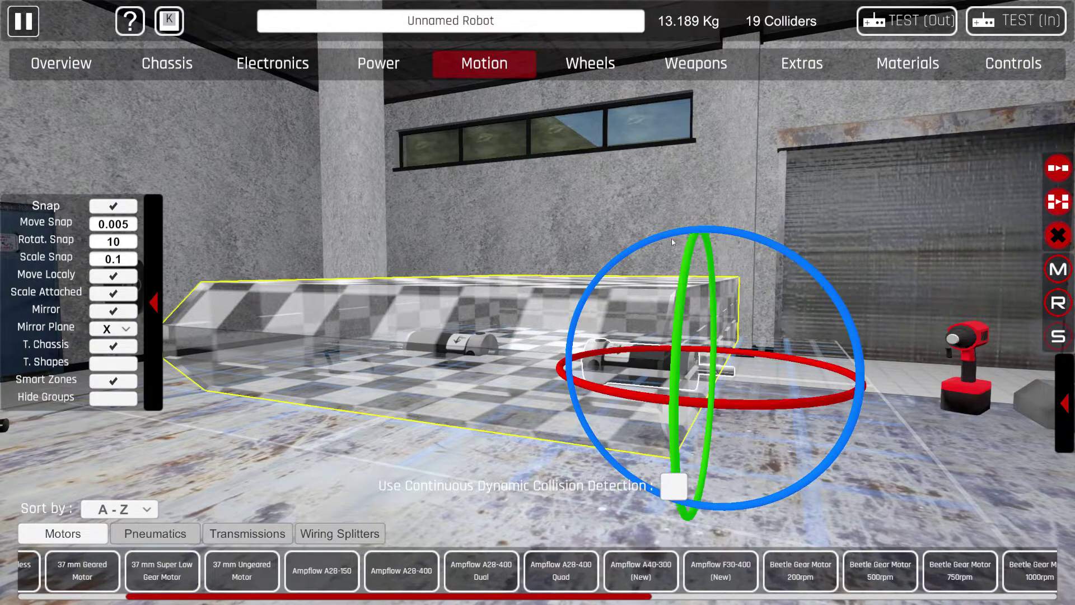
Raise the mirrored motors to about the chassis's mid-height and shift them slightly inward
{"action": "left_click_drag", "start_coordinate": [886, 251], "coordinate": [684, 238]}
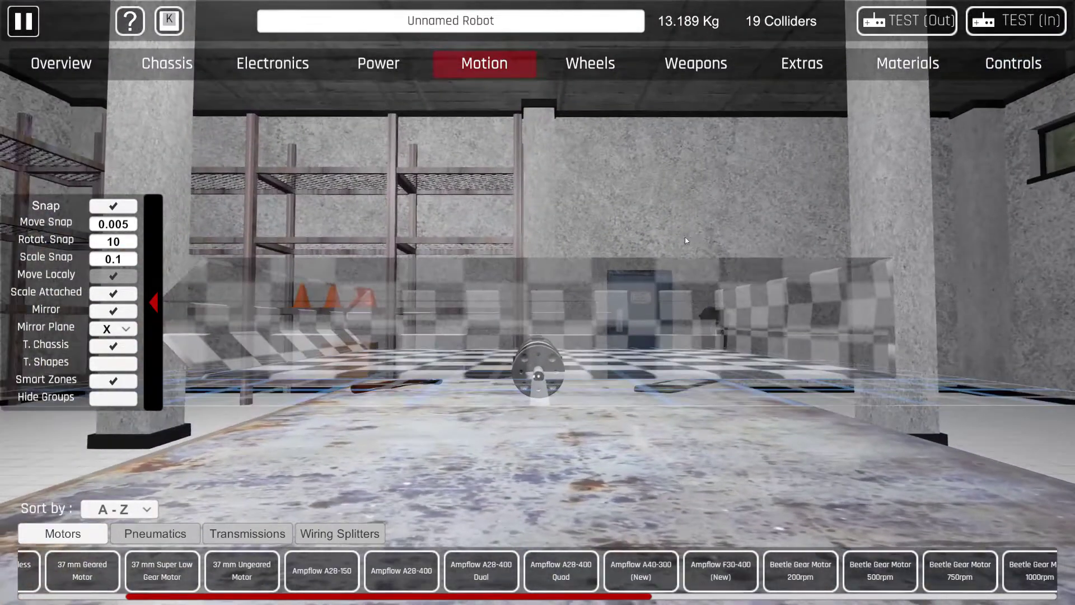
{"action": "left_click", "coordinate": [527, 376]}
{"action": "left_click_drag", "start_coordinate": [529, 360], "coordinate": [529, 313]}
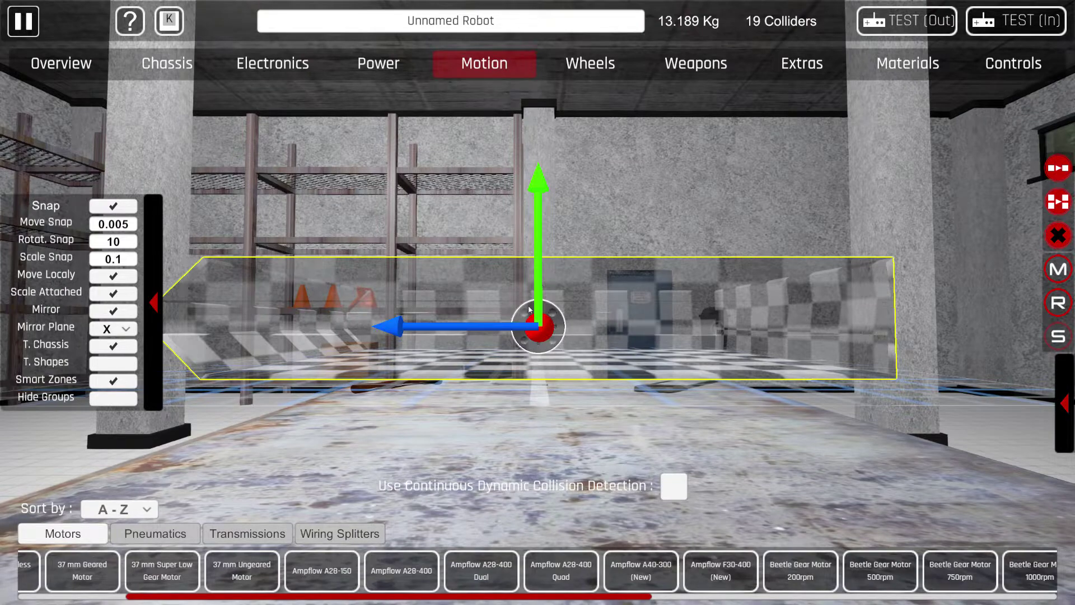
{"action": "left_click_drag", "start_coordinate": [529, 309], "coordinate": [797, 416]}
{"action": "left_click_drag", "start_coordinate": [663, 345], "coordinate": [651, 343]}
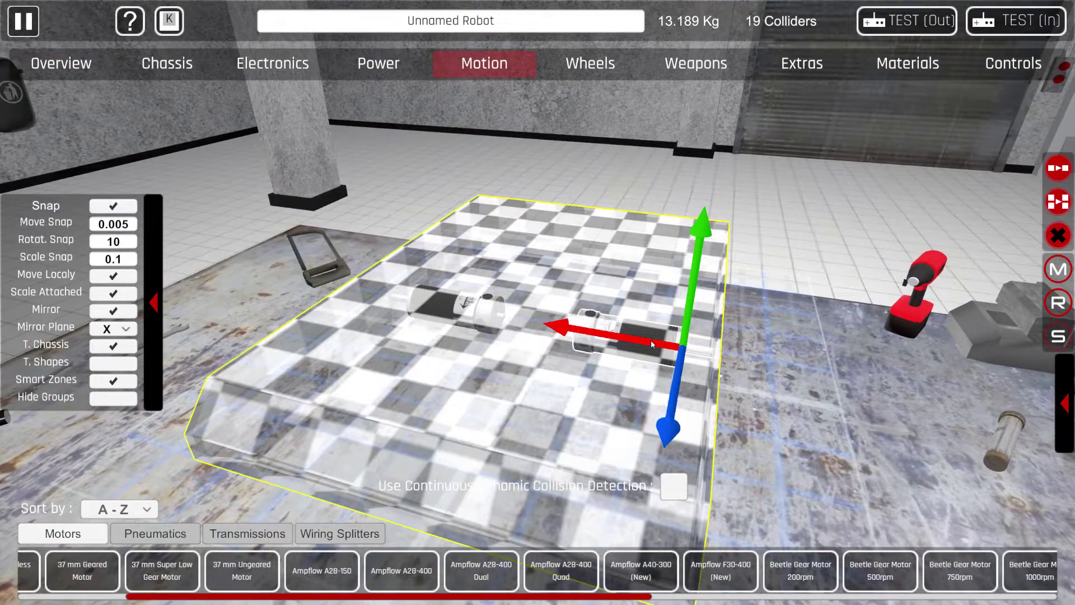
{"action": "left_click_drag", "start_coordinate": [797, 354], "coordinate": [859, 417]}
{"action": "left_click", "coordinate": [674, 367]}
Attach a Gearbox Medium to the mirrored motors' shafts and slide it up against the motor bodies
{"action": "left_click_drag", "start_coordinate": [801, 348], "coordinate": [601, 266]}
{"action": "left_click", "coordinate": [248, 533]}
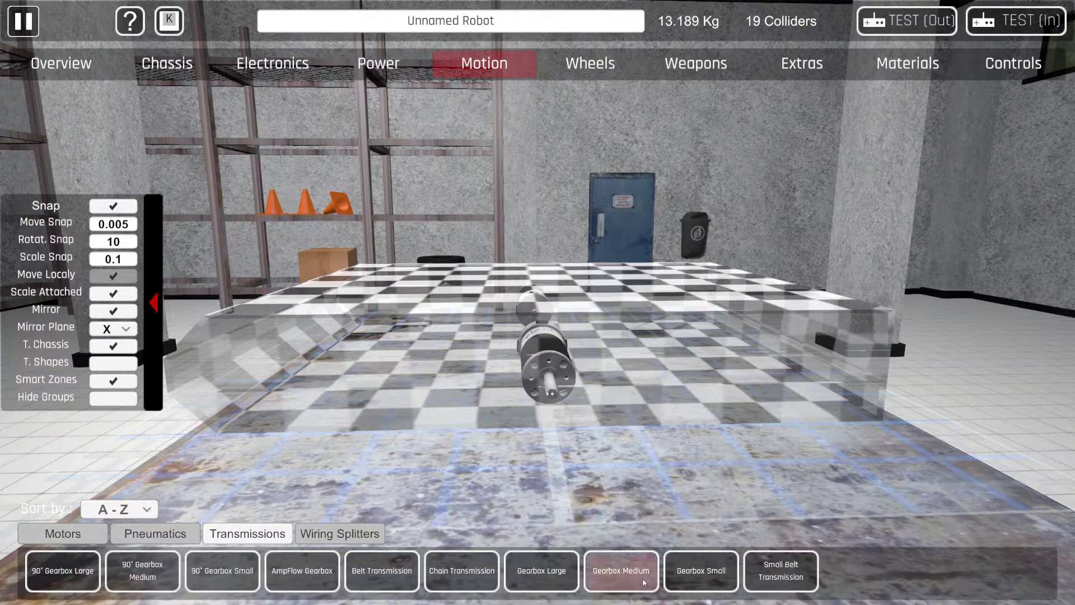
{"action": "left_click", "coordinate": [621, 571]}
{"action": "left_click", "coordinate": [544, 382]}
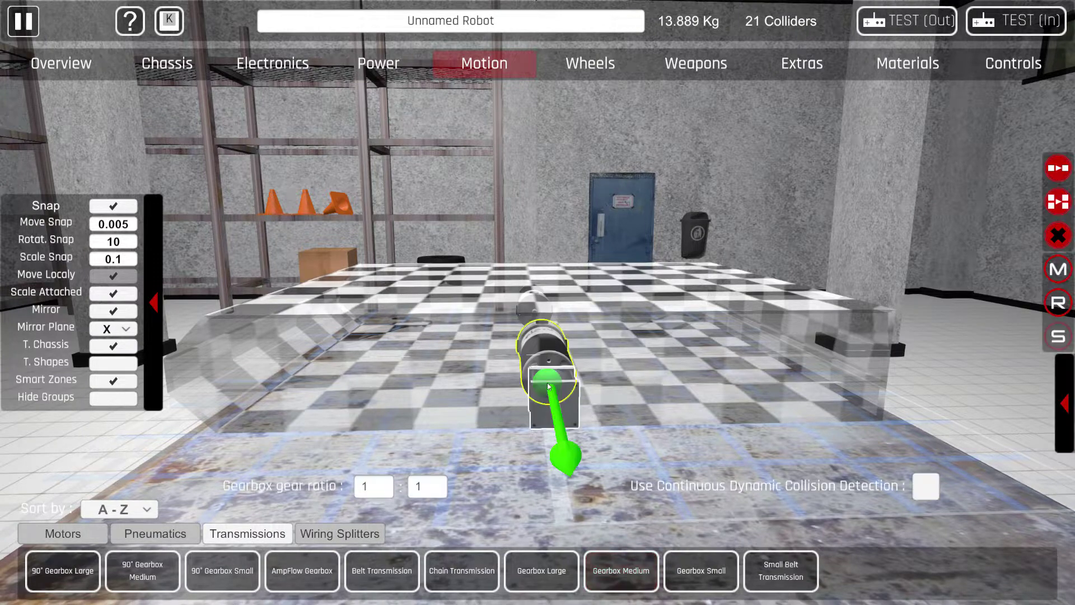
{"action": "left_click_drag", "start_coordinate": [552, 385], "coordinate": [928, 385]}
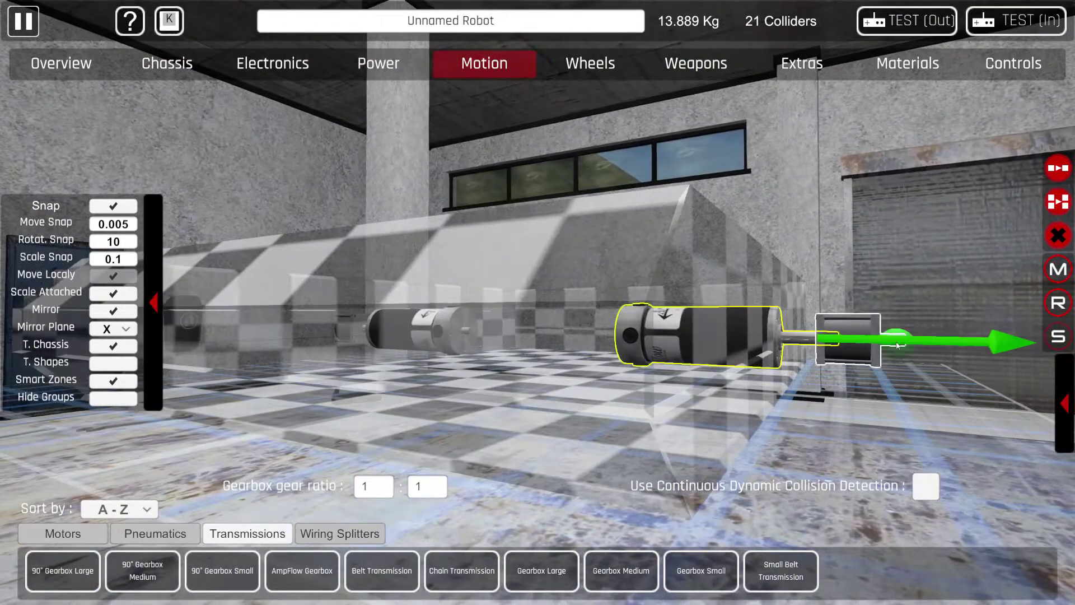
{"action": "left_click_drag", "start_coordinate": [928, 339], "coordinate": [878, 339]}
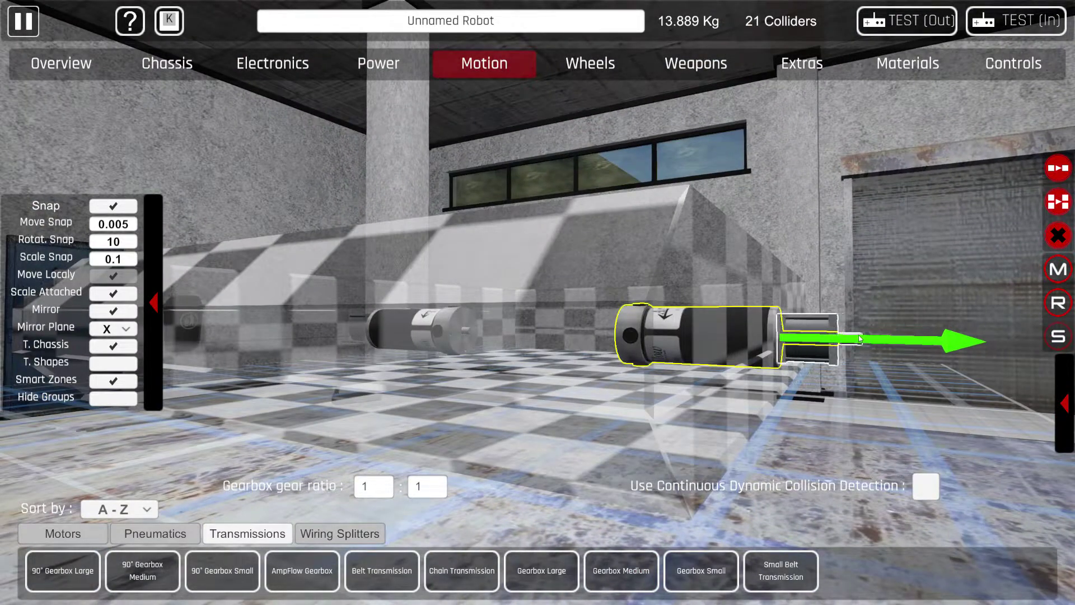
{"action": "left_click", "coordinate": [866, 279]}
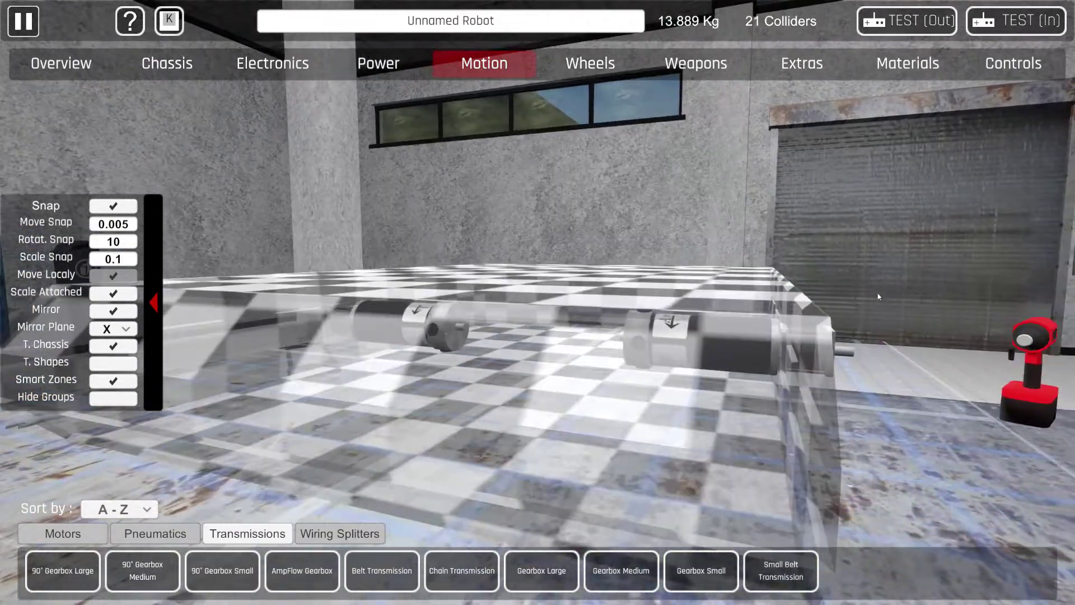
Move the mirrored motors and their gearboxes inward so the gearboxes sit inside the chassis's side walls
{"action": "left_click", "coordinate": [730, 354]}
{"action": "left_click_drag", "start_coordinate": [749, 349], "coordinate": [707, 343]}
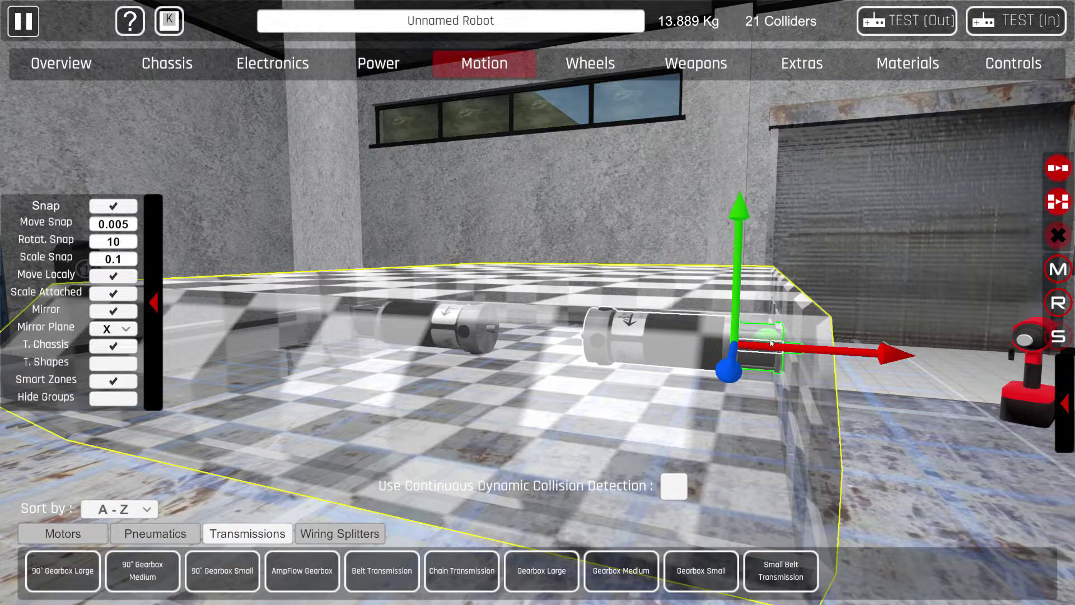
{"action": "left_click", "coordinate": [767, 337]}
{"action": "left_click", "coordinate": [718, 332]}
{"action": "left_click_drag", "start_coordinate": [761, 351], "coordinate": [759, 349]}
{"action": "left_click_drag", "start_coordinate": [760, 349], "coordinate": [688, 359]}
{"action": "left_click", "coordinate": [688, 224]}
Attach a Chain Transmission to the gearbox output shafts and slide it closer to the gearboxes
{"action": "left_click_drag", "start_coordinate": [688, 224], "coordinate": [665, 213]}
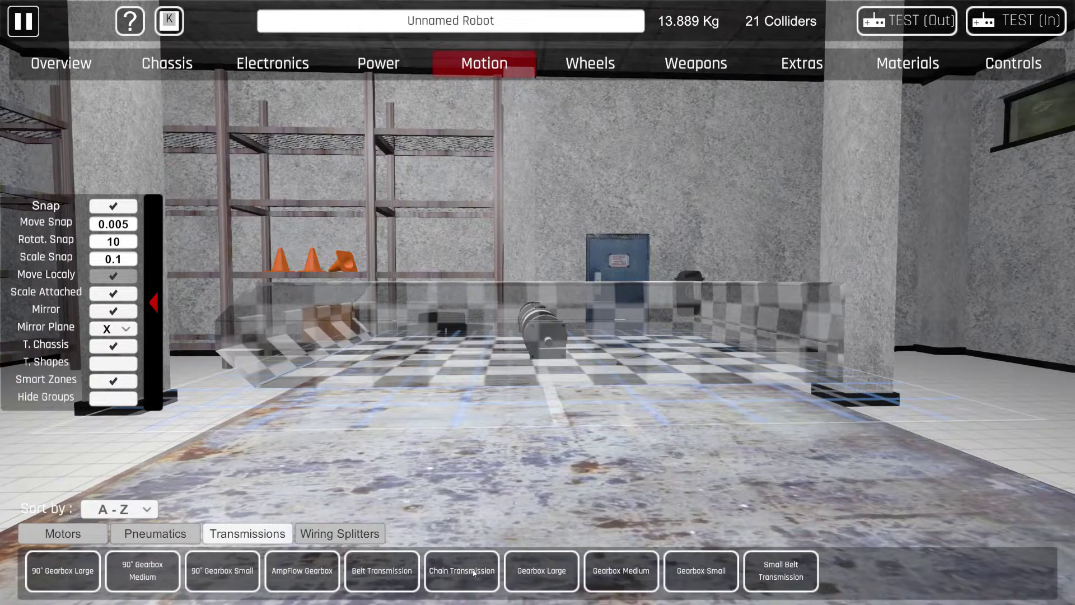
{"action": "left_click", "coordinate": [474, 572]}
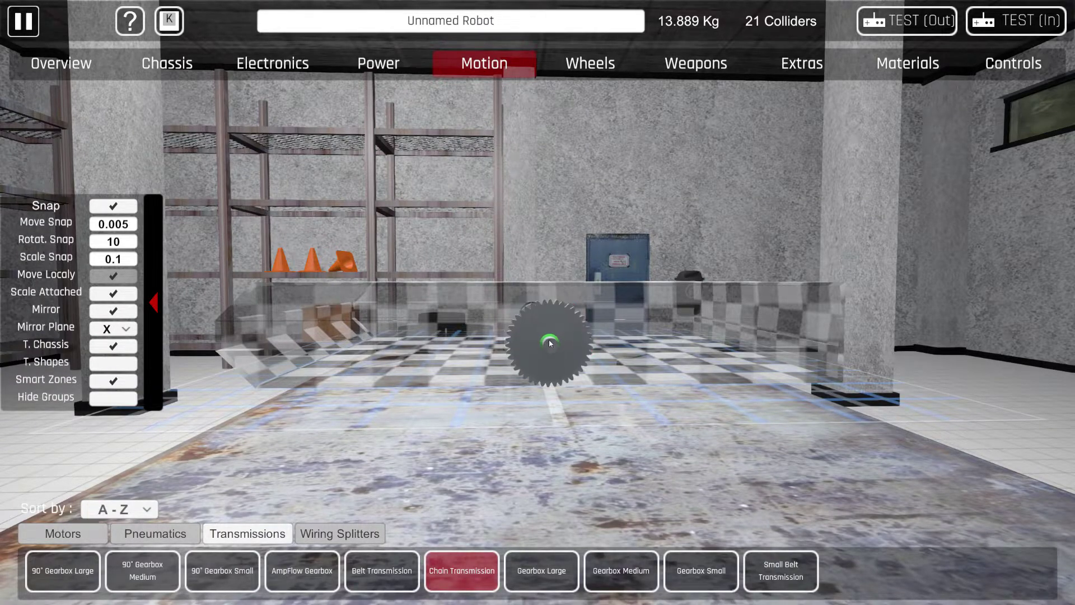
{"action": "left_click", "coordinate": [550, 343]}
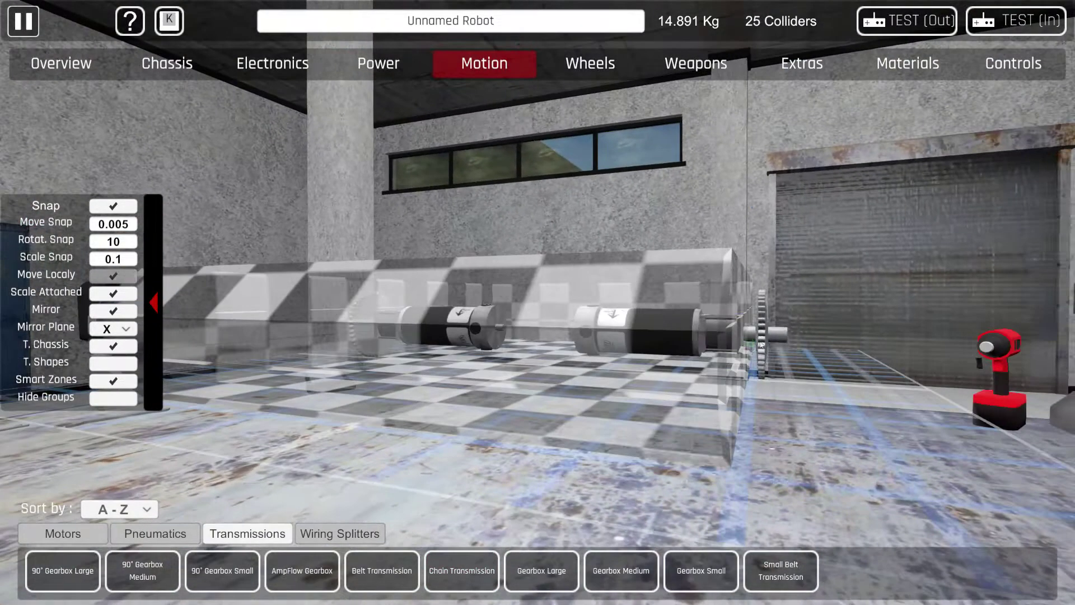
{"action": "left_click_drag", "start_coordinate": [774, 335], "coordinate": [763, 335]}
Stretch the chain transmission lengthwise from the motor shaft toward the chassis end opposite the sloped edge
{"action": "left_click_drag", "start_coordinate": [779, 264], "coordinate": [620, 271]}
{"action": "left_click", "coordinate": [553, 321]}
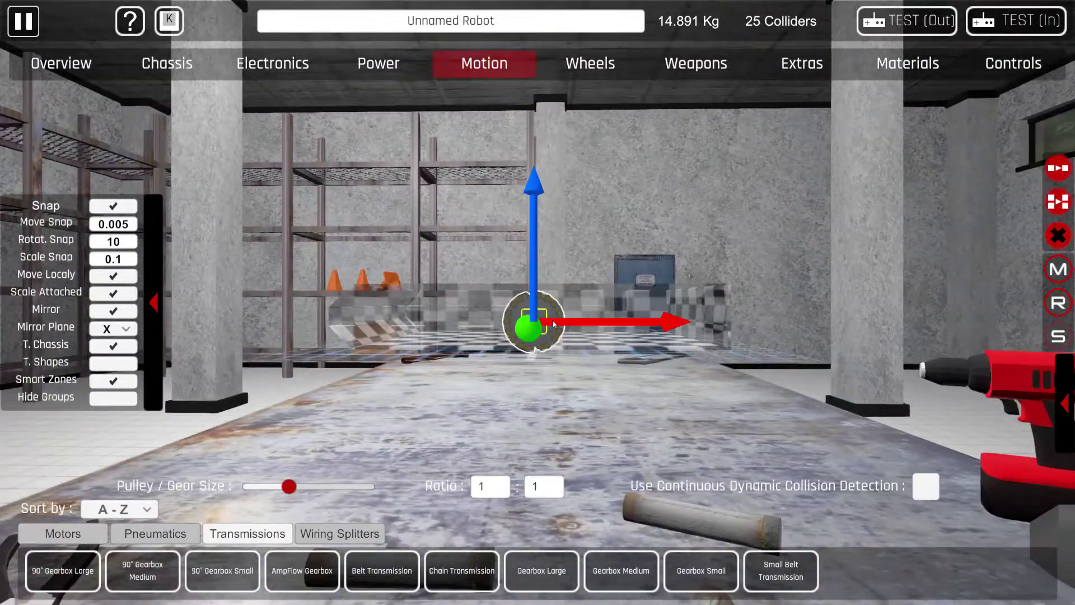
{"action": "left_click_drag", "start_coordinate": [681, 322], "coordinate": [674, 294]}
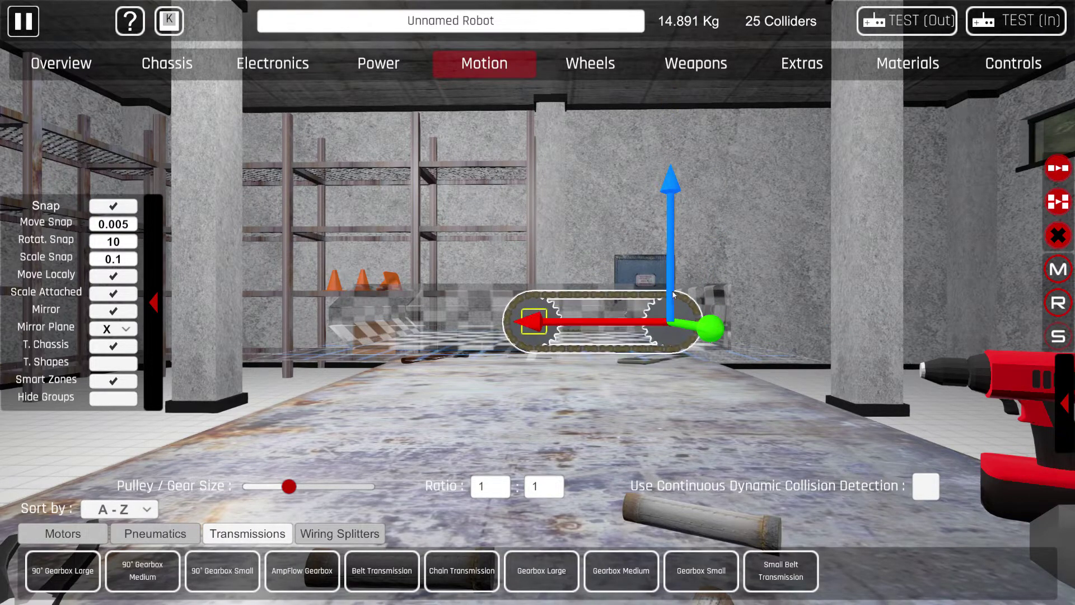
Examine how the mirrored motors, gearboxes and chain transmissions fit inside the chassis from both sides and from above
{"action": "left_click_drag", "start_coordinate": [610, 327], "coordinate": [735, 338]}
{"action": "scroll", "coordinate": [585, 357], "scroll_direction": "up", "scroll_amount": 2}
{"action": "left_click", "coordinate": [692, 332]}
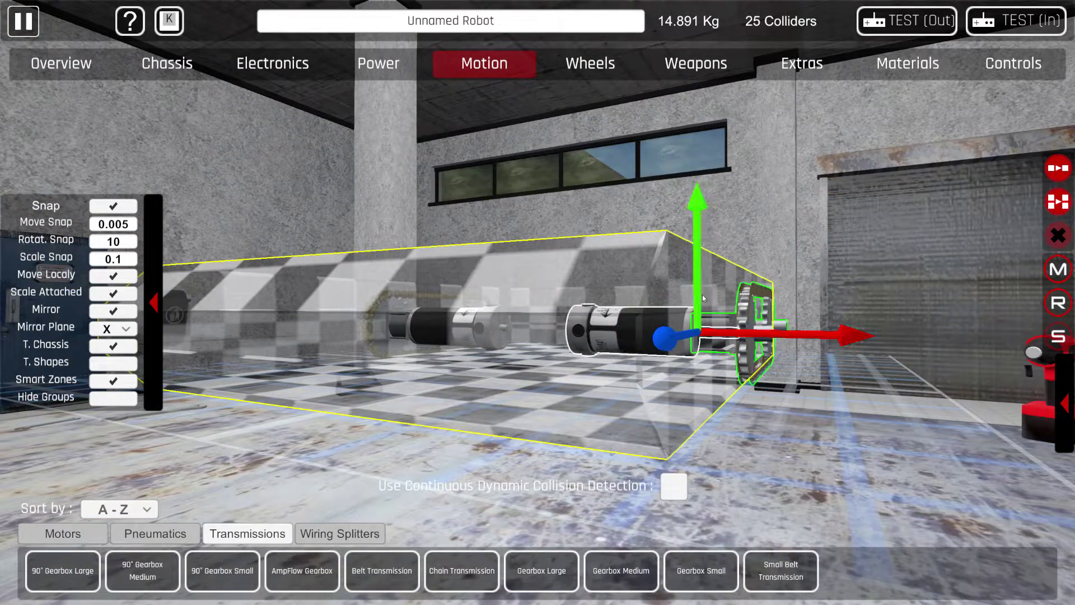
{"action": "left_click_drag", "start_coordinate": [698, 296], "coordinate": [366, 326]}
{"action": "left_click", "coordinate": [546, 204]}
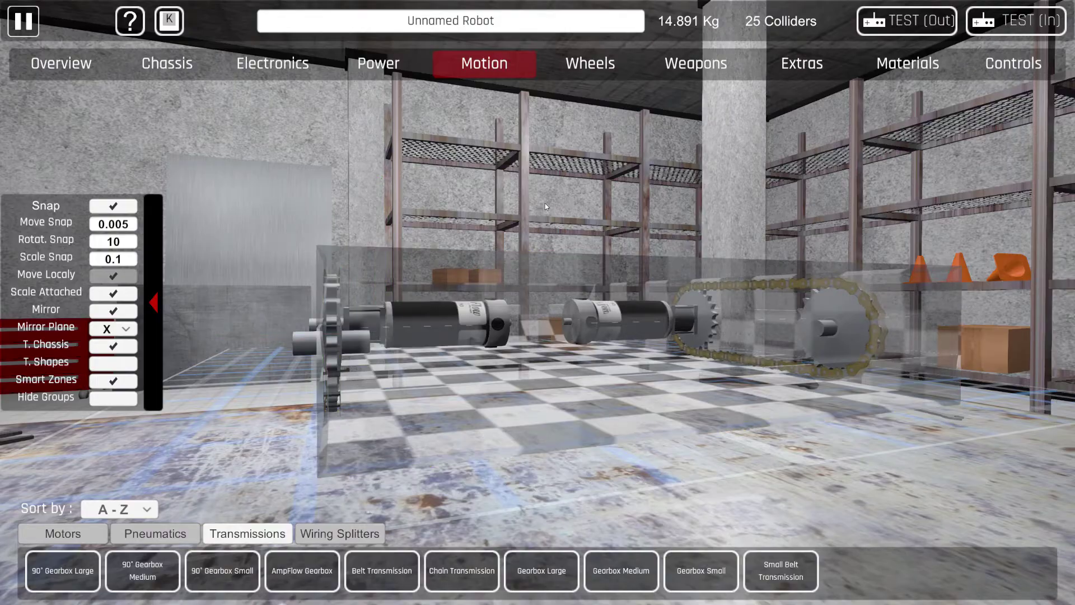
{"action": "left_click_drag", "start_coordinate": [545, 203], "coordinate": [865, 332]}
{"action": "scroll", "coordinate": [865, 332], "scroll_direction": "up", "scroll_amount": 3}
Duplicate the mirrored motor together with its attached gearbox and chain transmission, and place the copy on the chassis nearer the sloped edge
{"action": "left_click", "coordinate": [606, 310]}
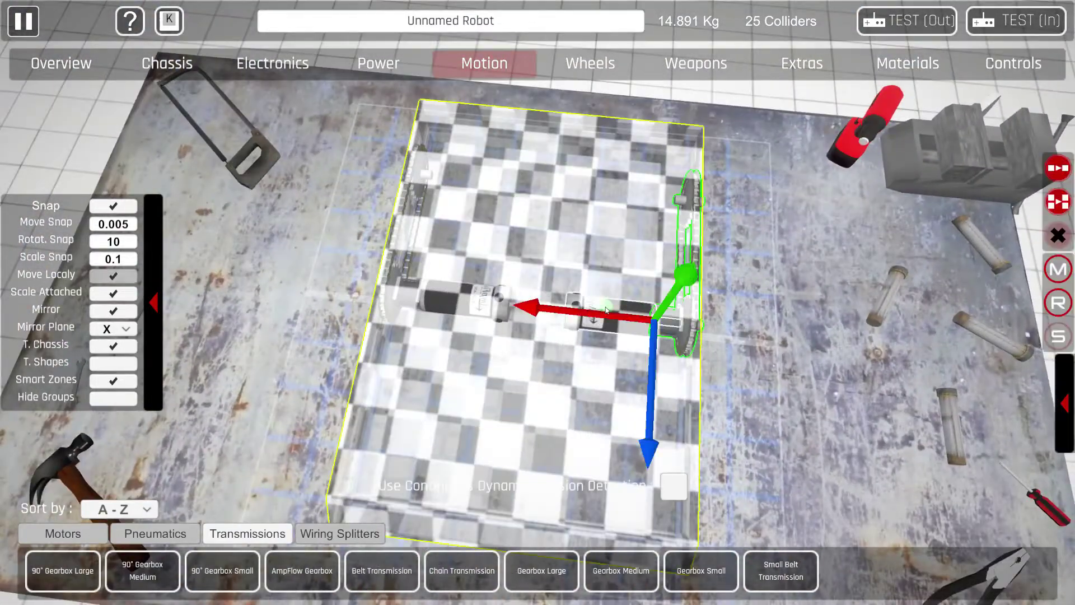
{"action": "left_click", "coordinate": [1061, 169]}
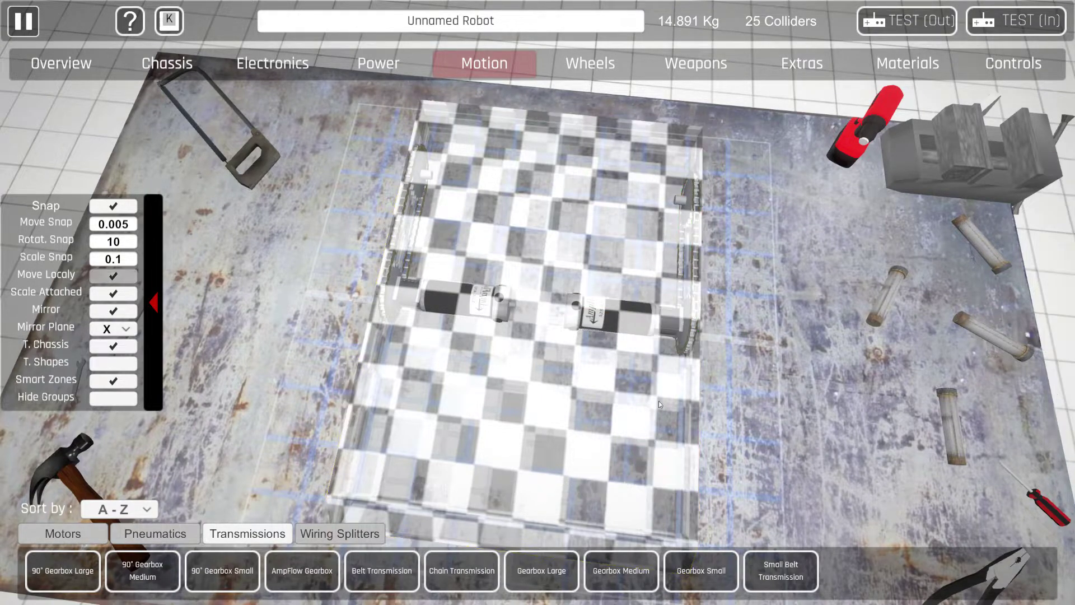
{"action": "left_click", "coordinate": [597, 308]}
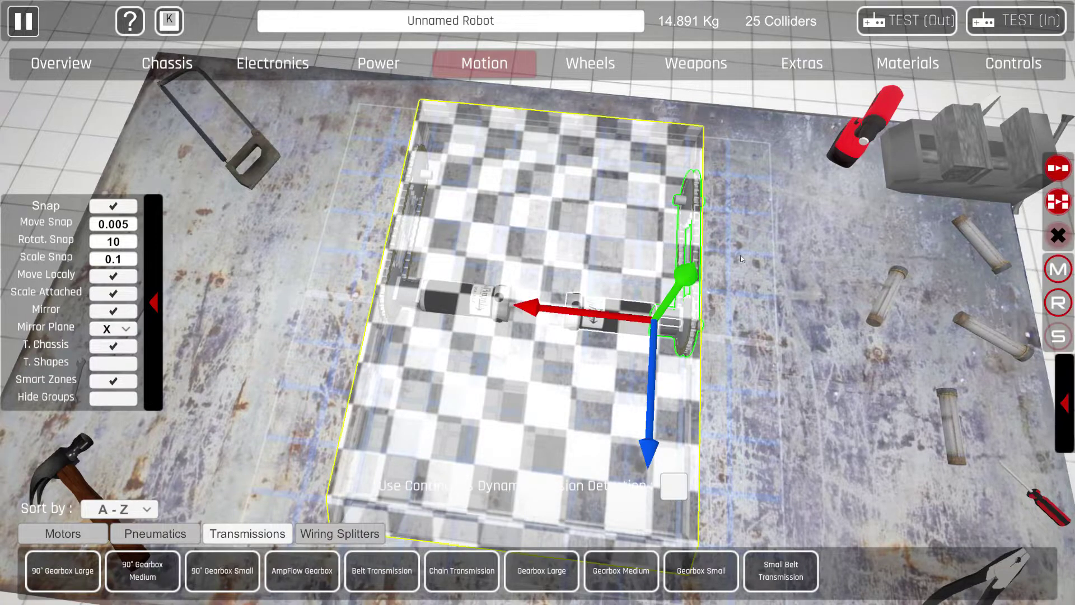
{"action": "left_click_drag", "start_coordinate": [771, 313], "coordinate": [602, 327]}
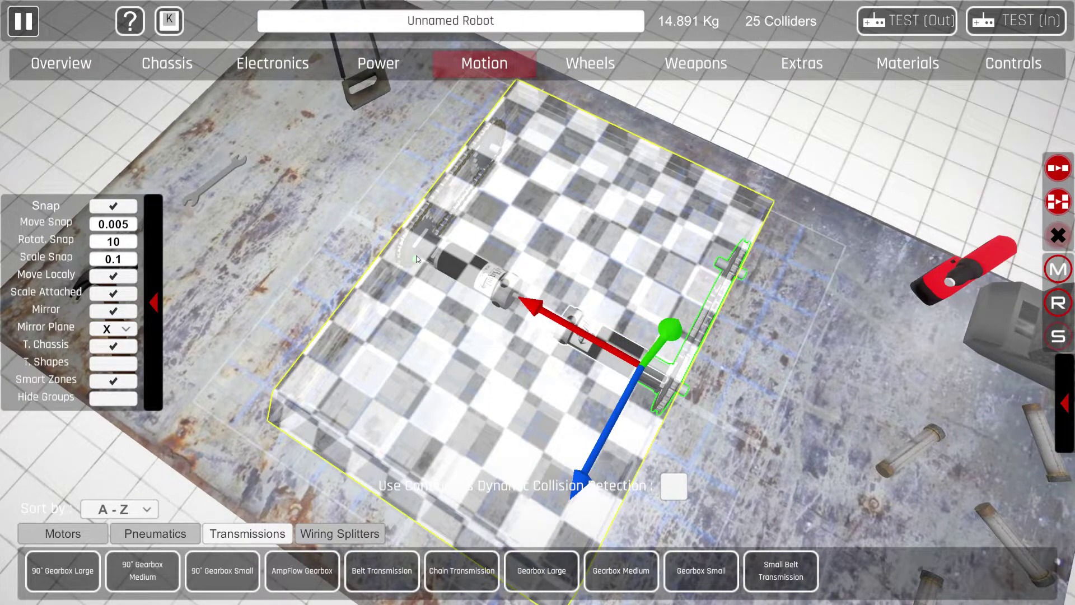
{"action": "left_click_drag", "start_coordinate": [546, 273], "coordinate": [677, 282]}
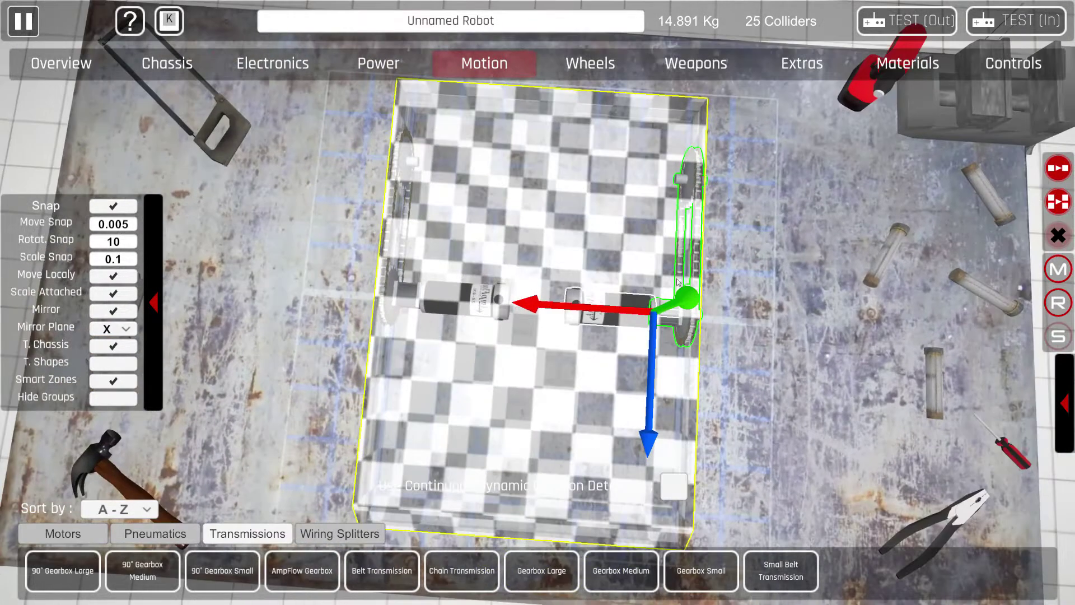
{"action": "left_click", "coordinate": [1060, 201]}
{"action": "left_click", "coordinate": [649, 400]}
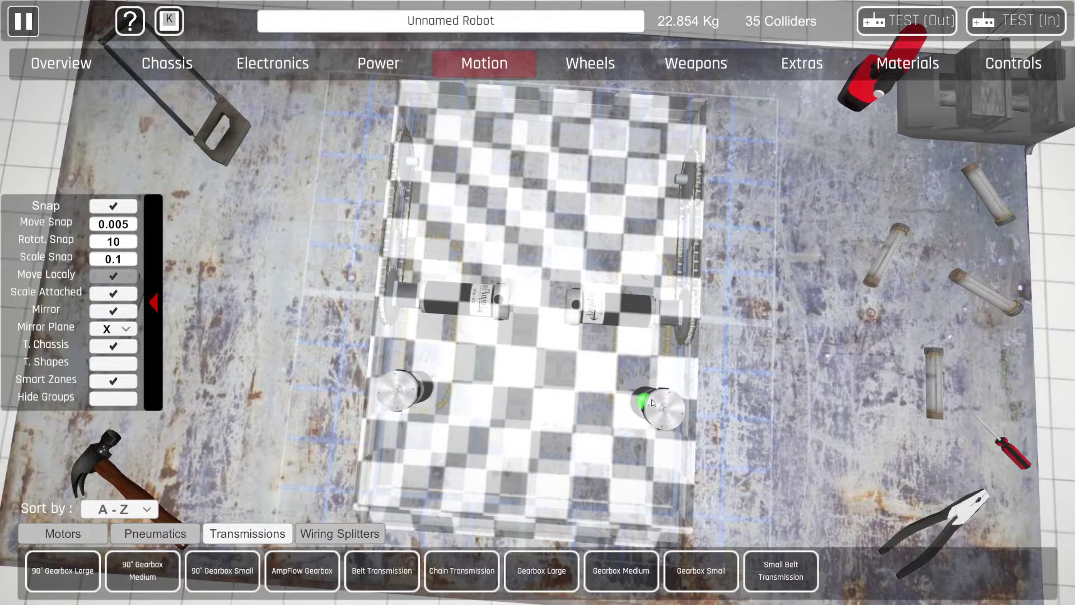
Rotate the duplicated motor assembly from upright until its motor lies horizontally across the chassis
{"action": "left_click", "coordinate": [649, 400]}
{"action": "left_click_drag", "start_coordinate": [655, 386], "coordinate": [680, 159]}
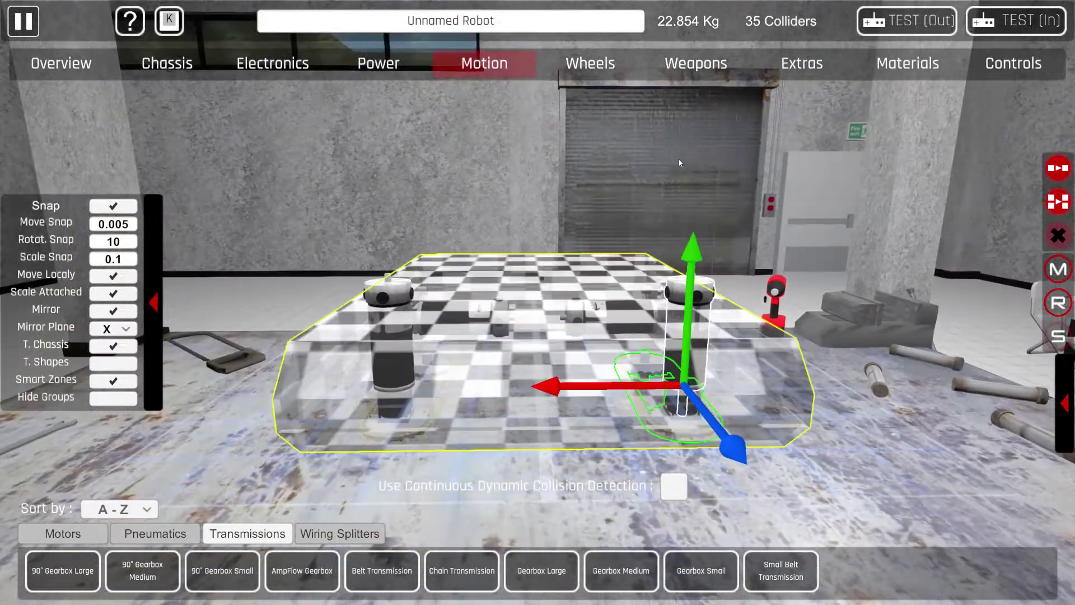
{"action": "left_click", "coordinate": [1055, 299]}
{"action": "left_click_drag", "start_coordinate": [769, 260], "coordinate": [998, 311]}
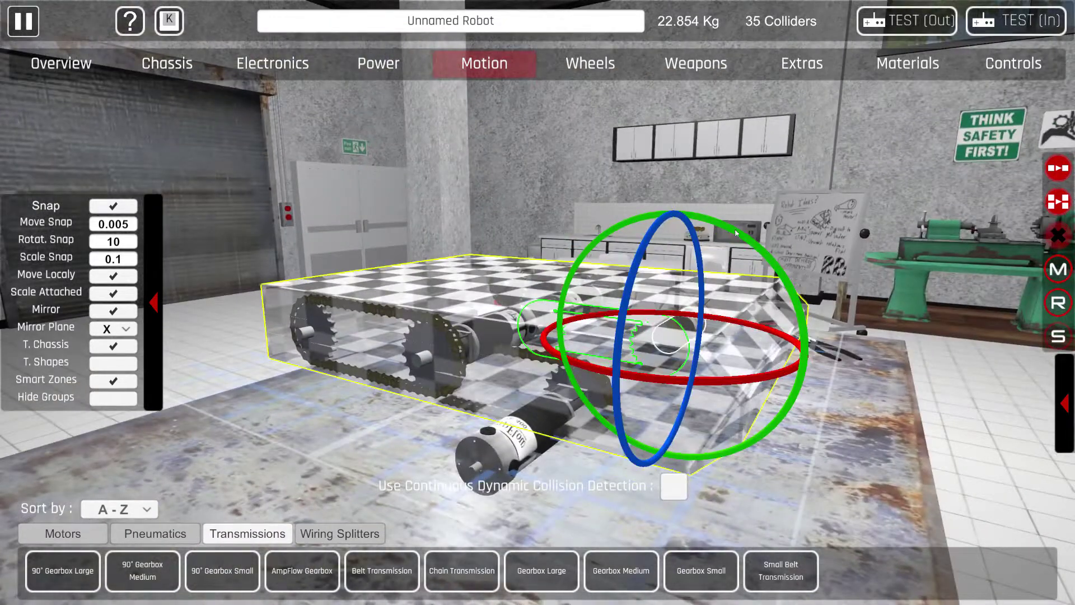
{"action": "left_click_drag", "start_coordinate": [735, 232], "coordinate": [554, 232]}
{"action": "scroll", "coordinate": [554, 231], "scroll_direction": "down", "scroll_amount": 3}
{"action": "key", "text": "m"}
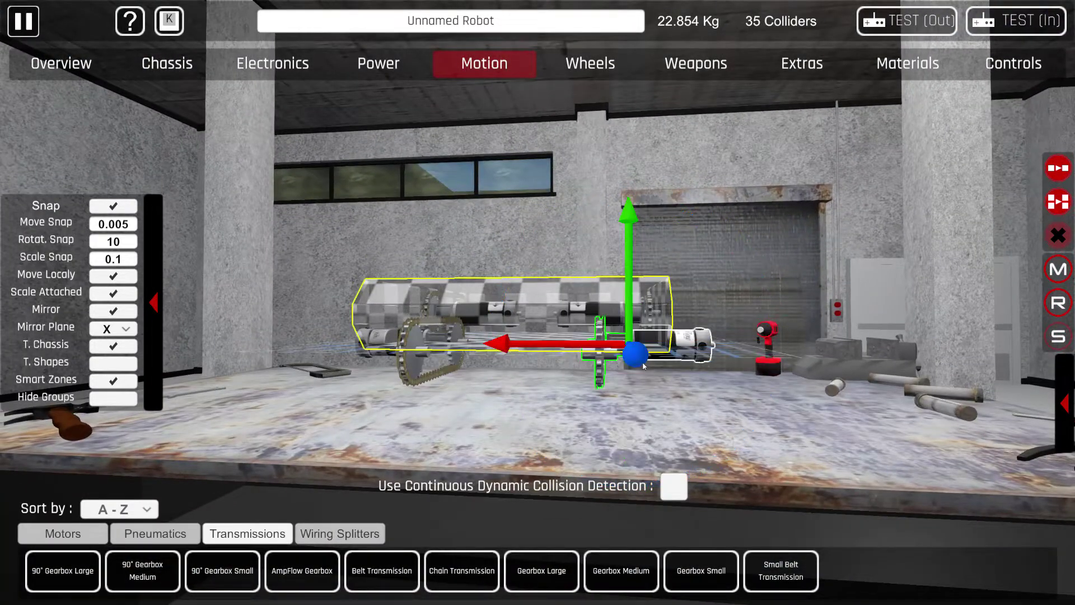
Move the duplicated mirrored assemblies into the chassis beside the first motor pair, with their chains running toward the sloped edge
{"action": "left_click_drag", "start_coordinate": [588, 348], "coordinate": [612, 239]}
{"action": "scroll", "coordinate": [689, 338], "scroll_direction": "up", "scroll_amount": 3}
{"action": "left_click_drag", "start_coordinate": [676, 247], "coordinate": [499, 187]}
{"action": "scroll", "coordinate": [499, 187], "scroll_direction": "down", "scroll_amount": 2}
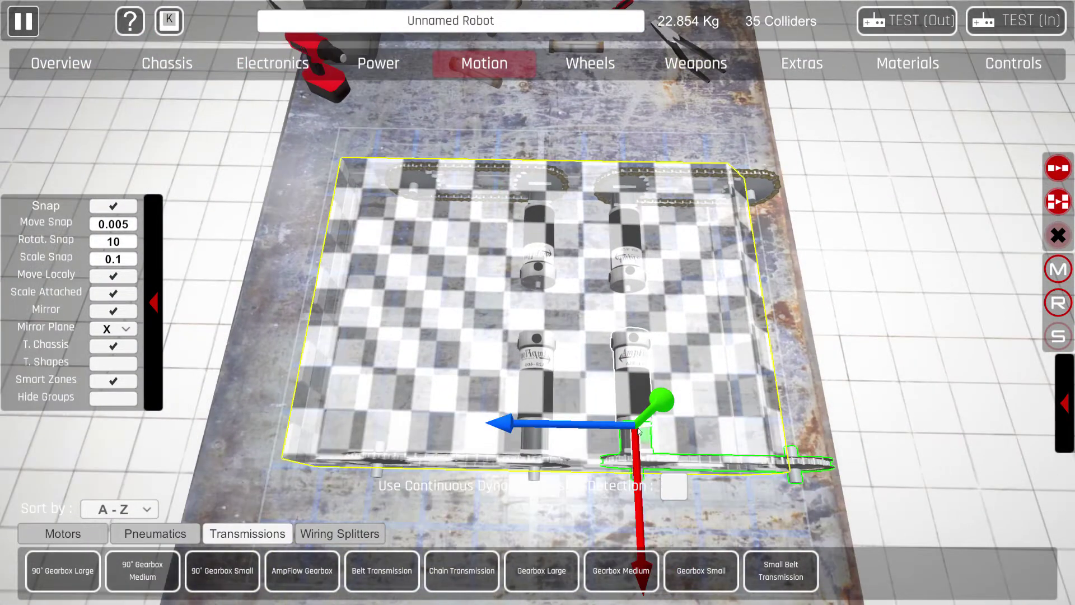
{"action": "left_click_drag", "start_coordinate": [637, 440], "coordinate": [564, 230]}
{"action": "left_click", "coordinate": [858, 311]}
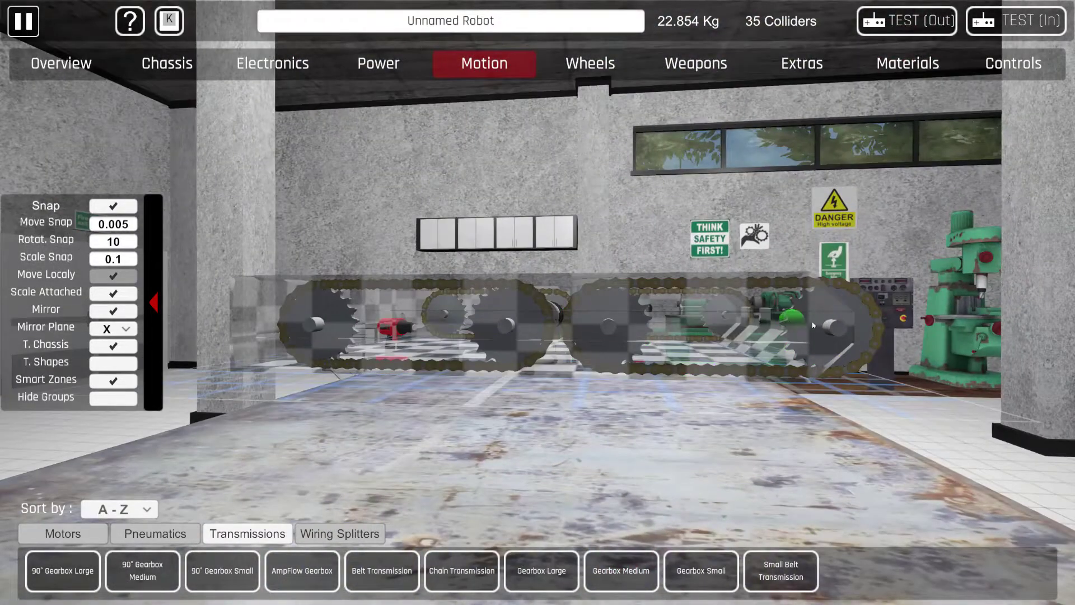
Shorten the second chain transmission toward its motor so its far end fits within the chassis's sloped edge
{"action": "left_click", "coordinate": [832, 325]}
{"action": "left_click_drag", "start_coordinate": [832, 324], "coordinate": [714, 318]}
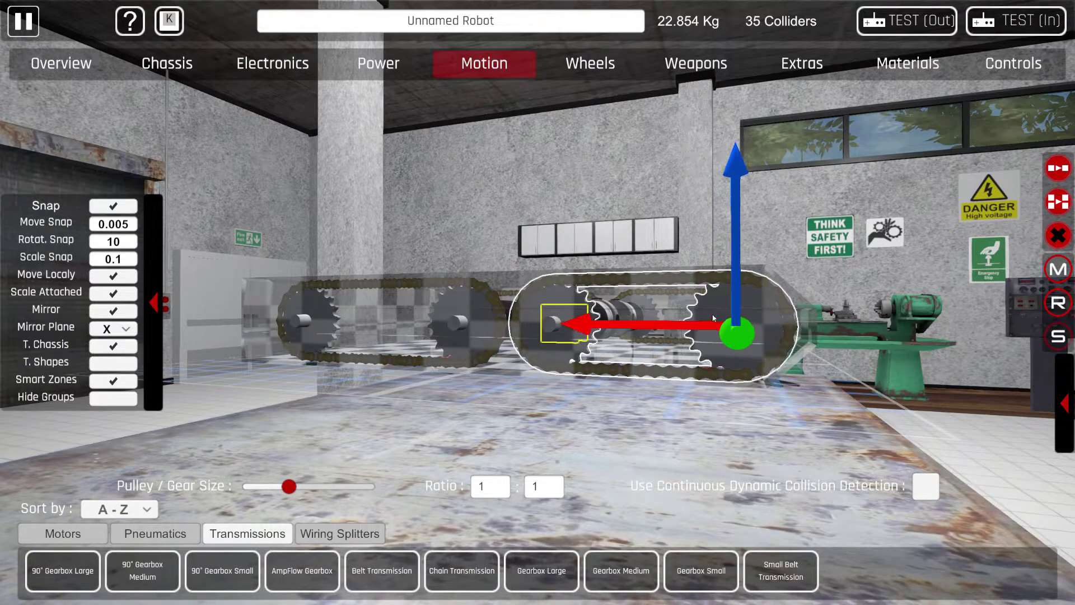
{"action": "left_click", "coordinate": [824, 234]}
{"action": "left_click_drag", "start_coordinate": [823, 234], "coordinate": [427, 303]}
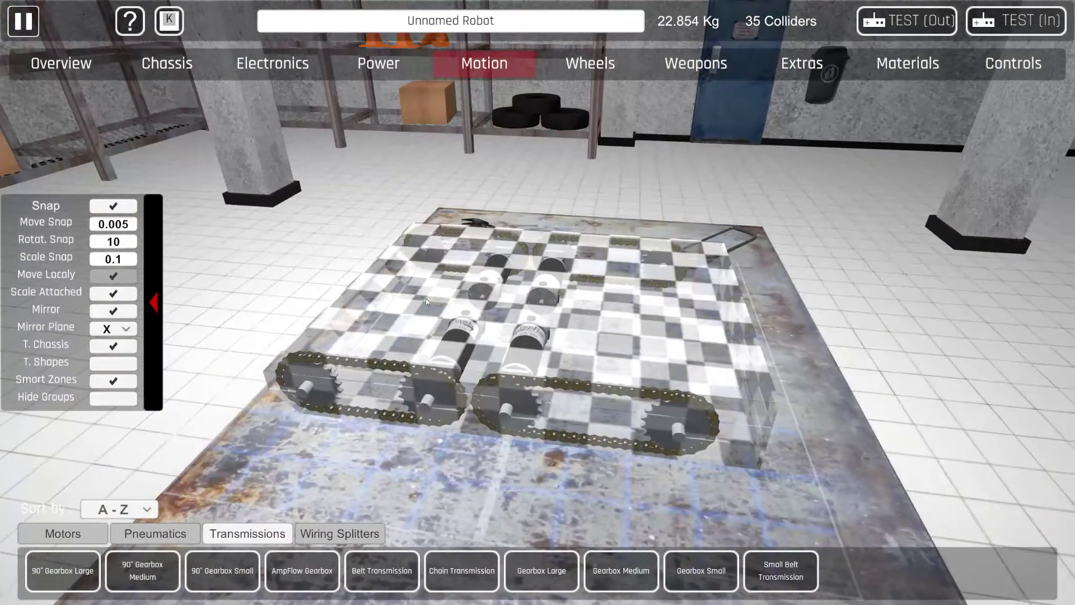
{"action": "left_click_drag", "start_coordinate": [750, 386], "coordinate": [906, 469]}
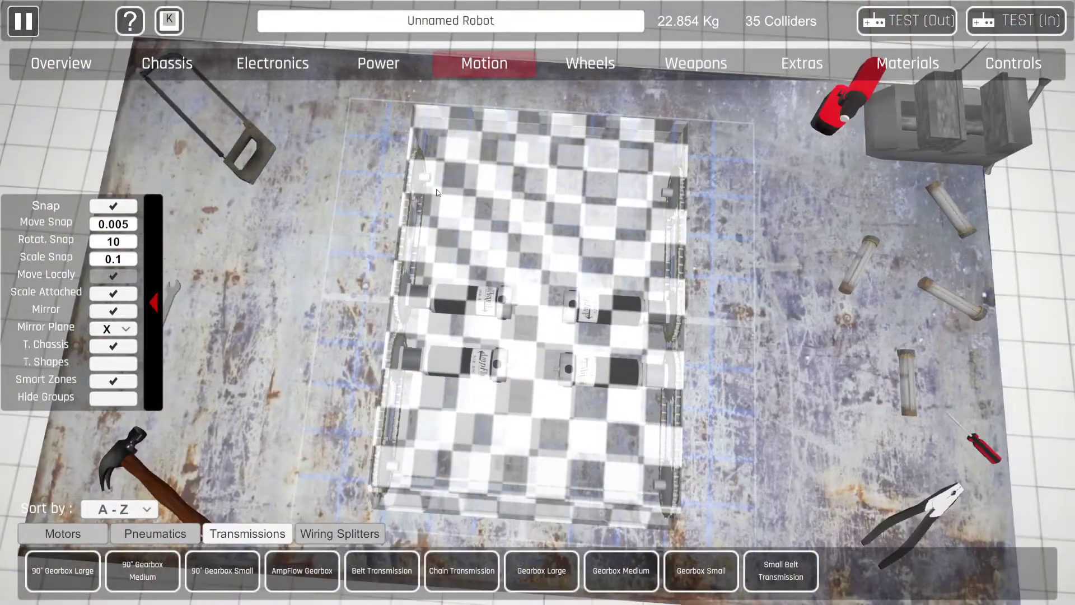
Place three rows of mirrored Lipo 7S 25.9V Pro batteries between the second motor pair and the chassis's sloped edge
{"action": "left_click", "coordinate": [364, 77]}
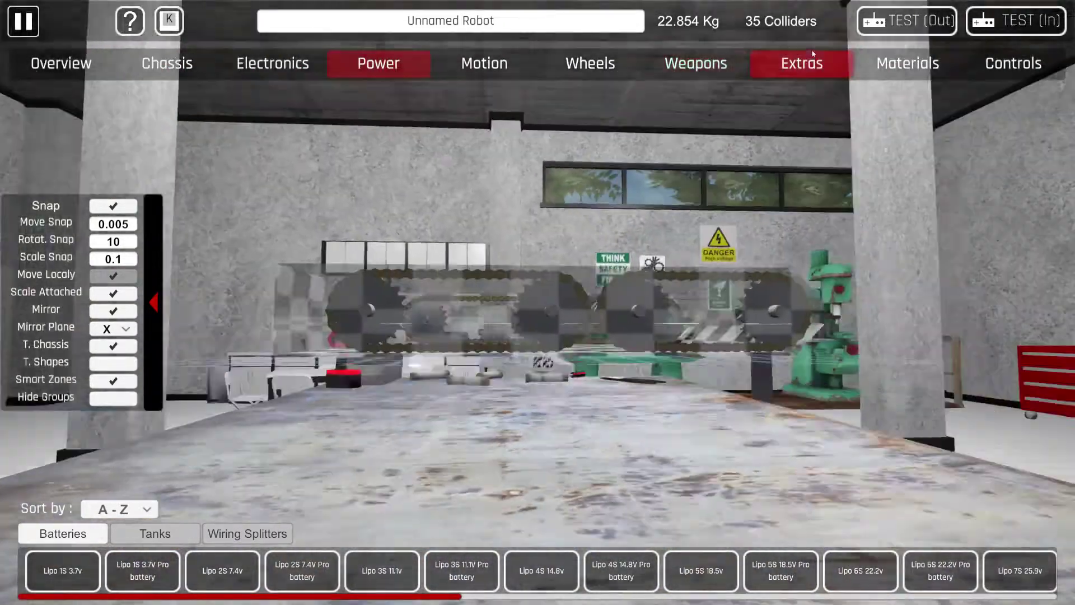
{"action": "left_click_drag", "start_coordinate": [813, 53], "coordinate": [515, 297]}
{"action": "left_click_drag", "start_coordinate": [443, 595], "coordinate": [592, 579]}
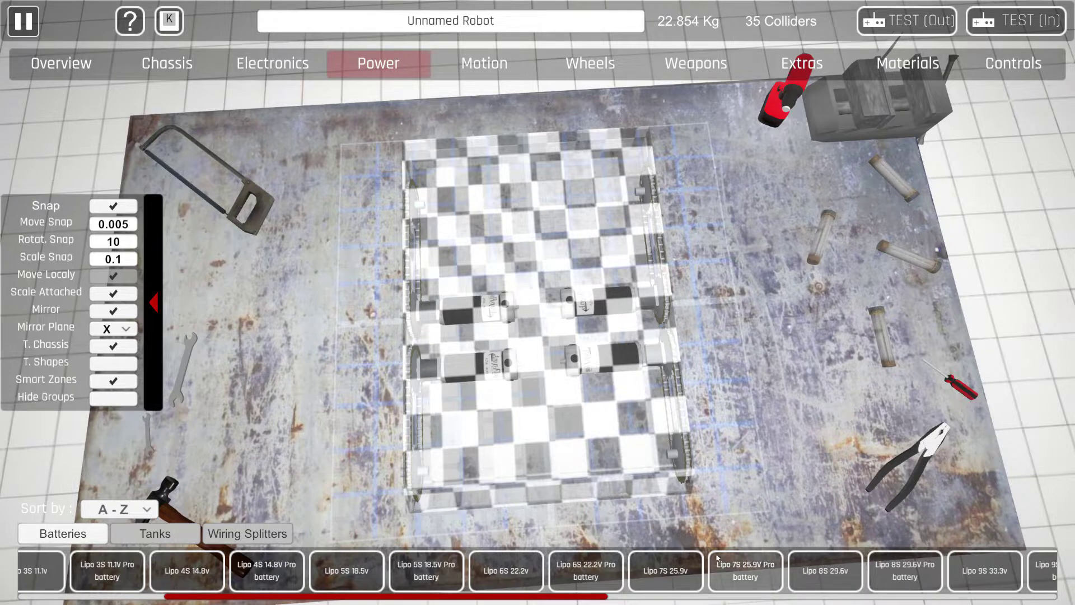
{"action": "left_click", "coordinate": [729, 568]}
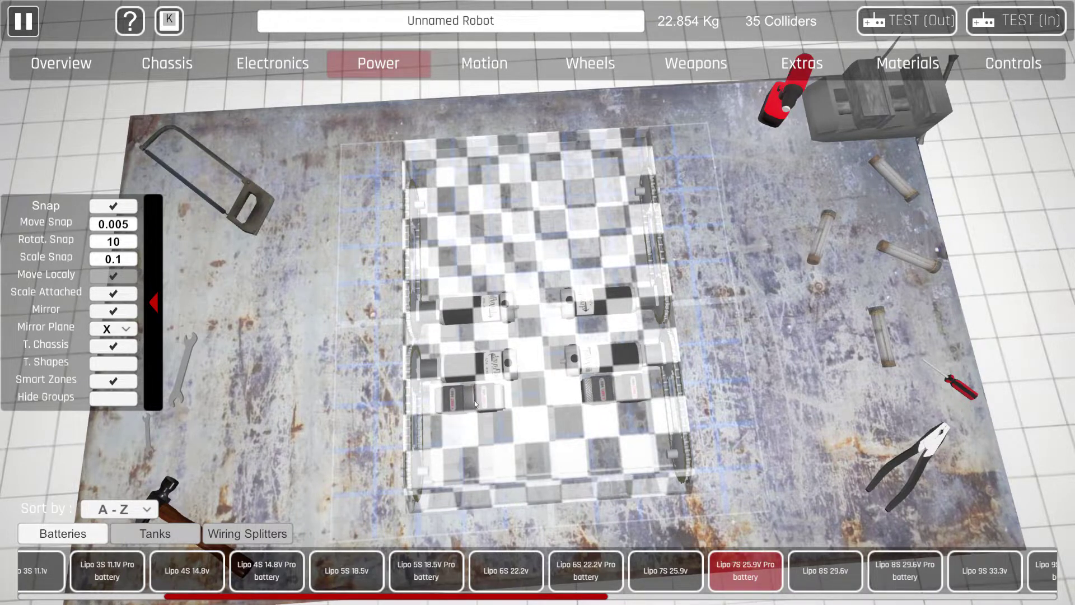
{"action": "left_click", "coordinate": [476, 403]}
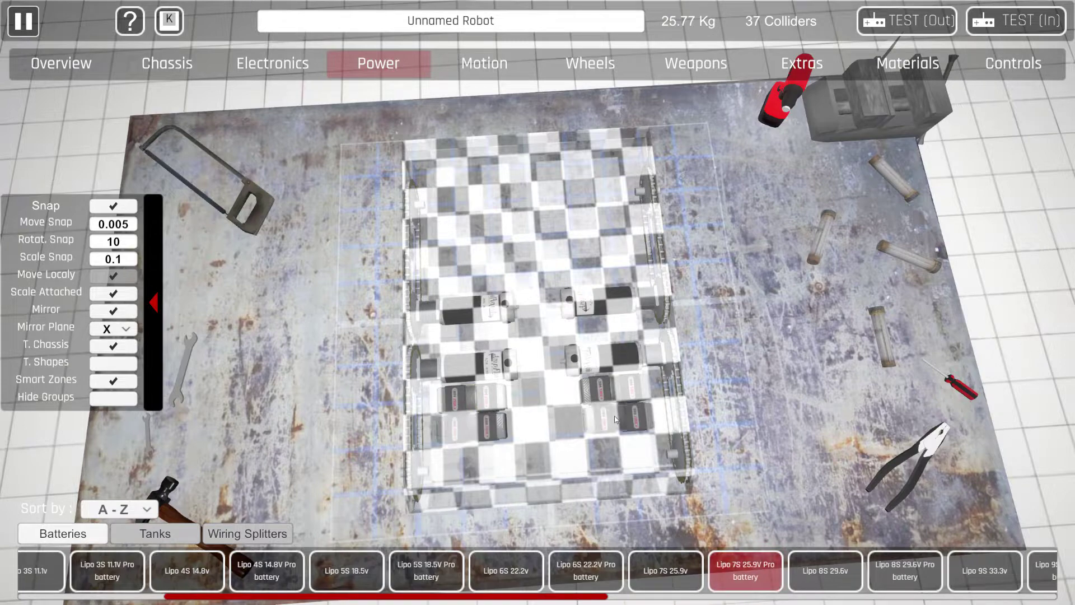
{"action": "left_click", "coordinate": [616, 421]}
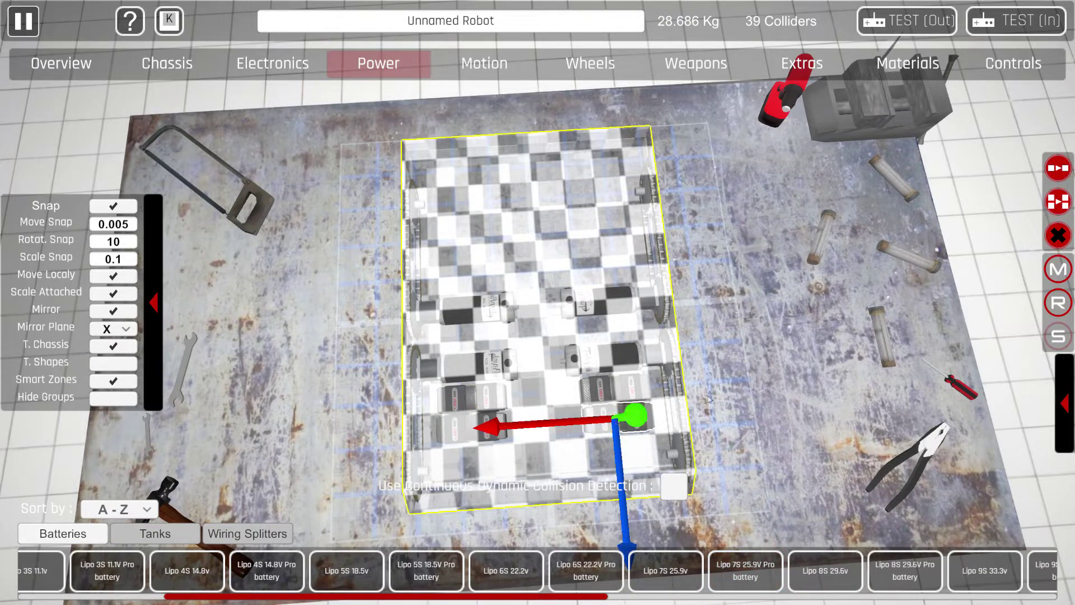
{"action": "left_click", "coordinate": [1062, 161]}
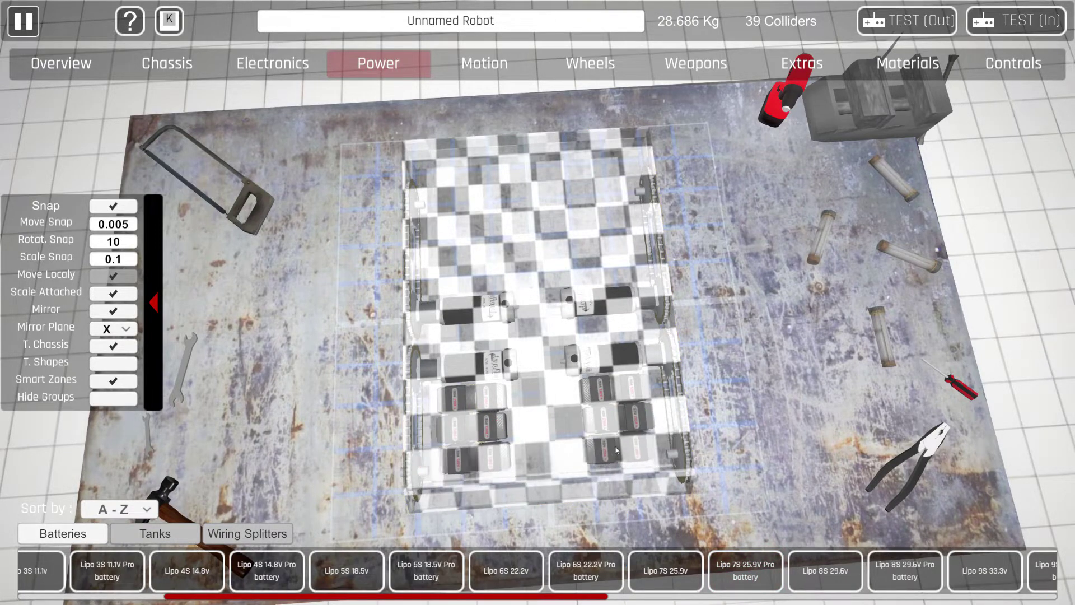
{"action": "left_click_drag", "start_coordinate": [613, 434], "coordinate": [561, 161]}
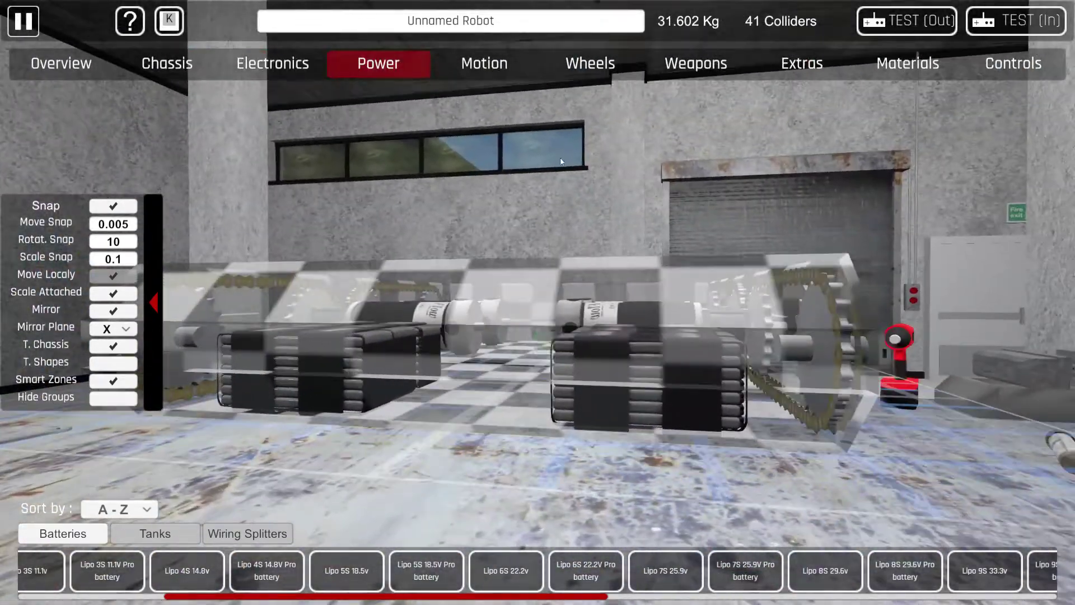
Select one of the mirrored battery pairs and adjust its height inside the chassis
{"action": "left_click", "coordinate": [621, 371]}
{"action": "left_click_drag", "start_coordinate": [621, 370], "coordinate": [732, 355]}
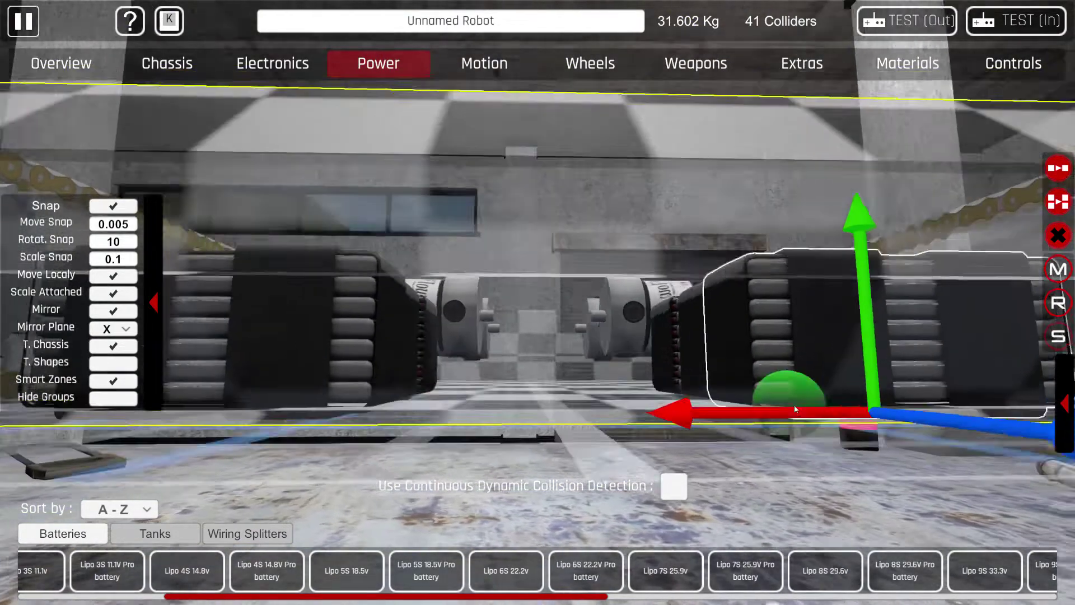
{"action": "left_click_drag", "start_coordinate": [918, 330], "coordinate": [900, 276]}
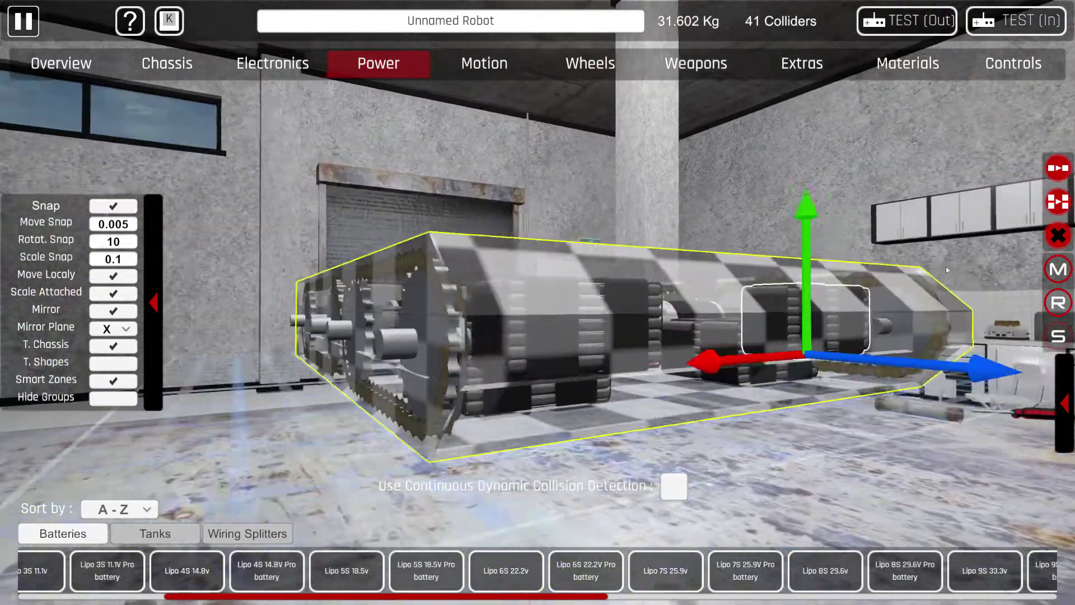
{"action": "left_click_drag", "start_coordinate": [804, 302], "coordinate": [864, 338]}
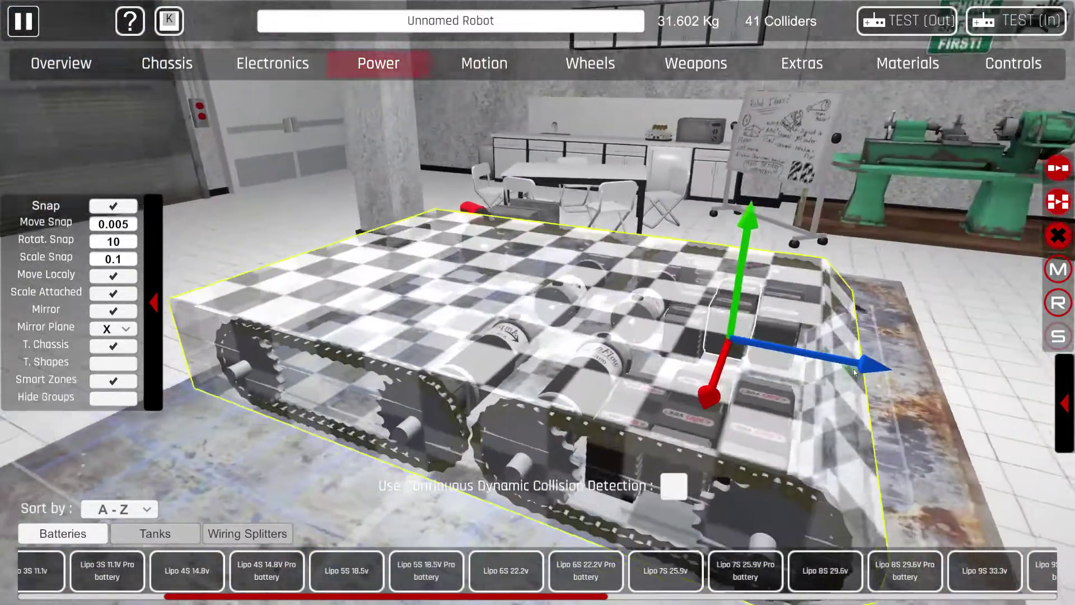
{"action": "left_click", "coordinate": [722, 324]}
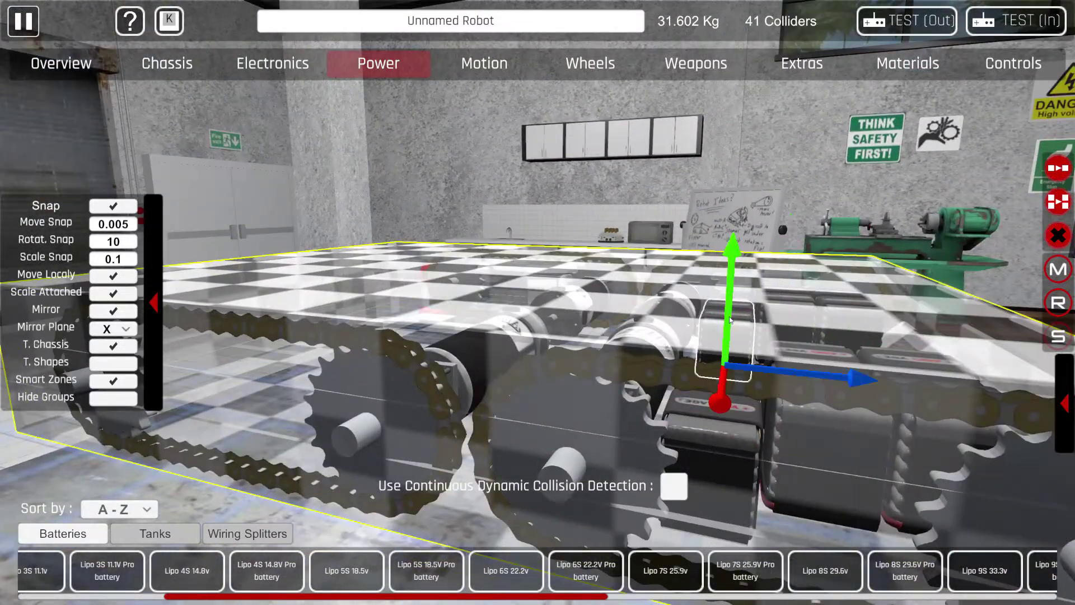
{"action": "left_click_drag", "start_coordinate": [730, 320], "coordinate": [390, 416]}
{"action": "scroll", "coordinate": [729, 302], "scroll_direction": "down", "scroll_amount": 3}
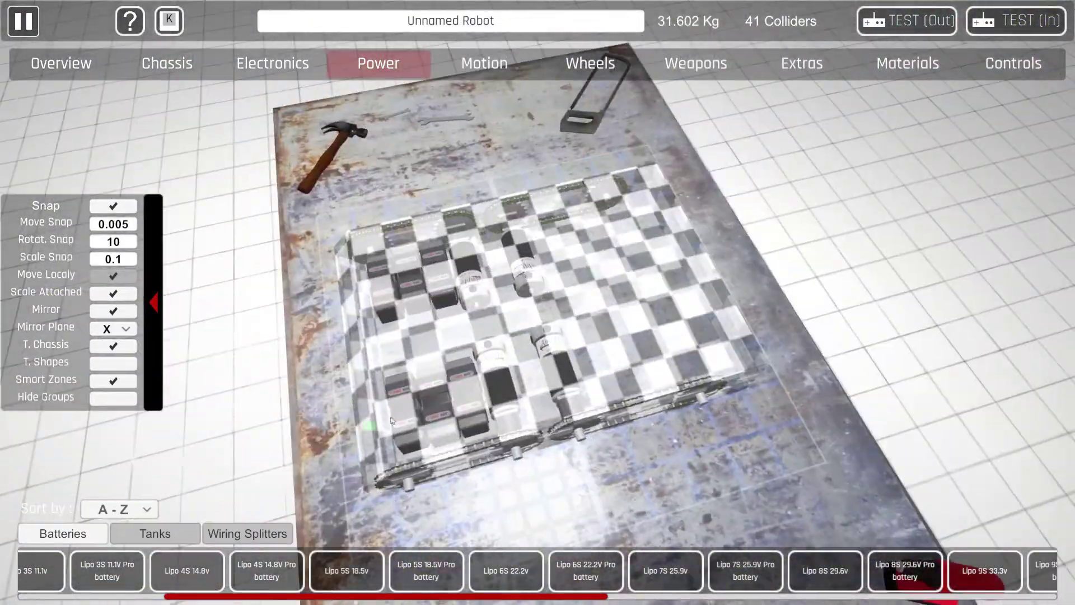
Examine the layout of the batteries, motors and chain transmissions inside the chassis from the sides, from below and from above
{"action": "left_click_drag", "start_coordinate": [474, 384], "coordinate": [476, 198]}
{"action": "scroll", "coordinate": [785, 204], "scroll_direction": "up", "scroll_amount": 3}
{"action": "scroll", "coordinate": [785, 204], "scroll_direction": "down", "scroll_amount": 4}
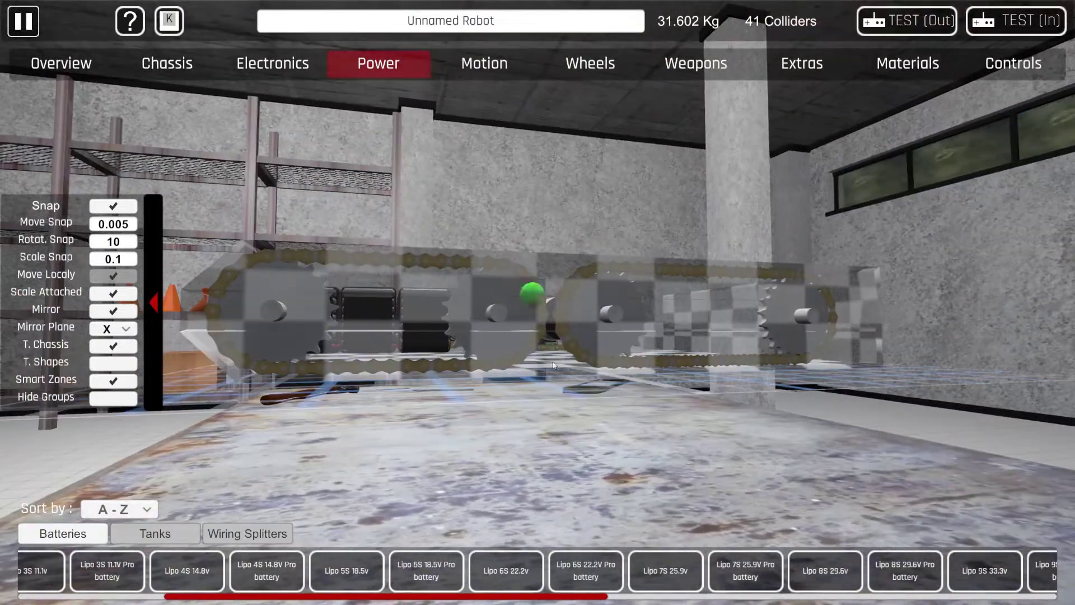
{"action": "left_click_drag", "start_coordinate": [462, 400], "coordinate": [480, 308]}
{"action": "scroll", "coordinate": [480, 308], "scroll_direction": "up", "scroll_amount": 3}
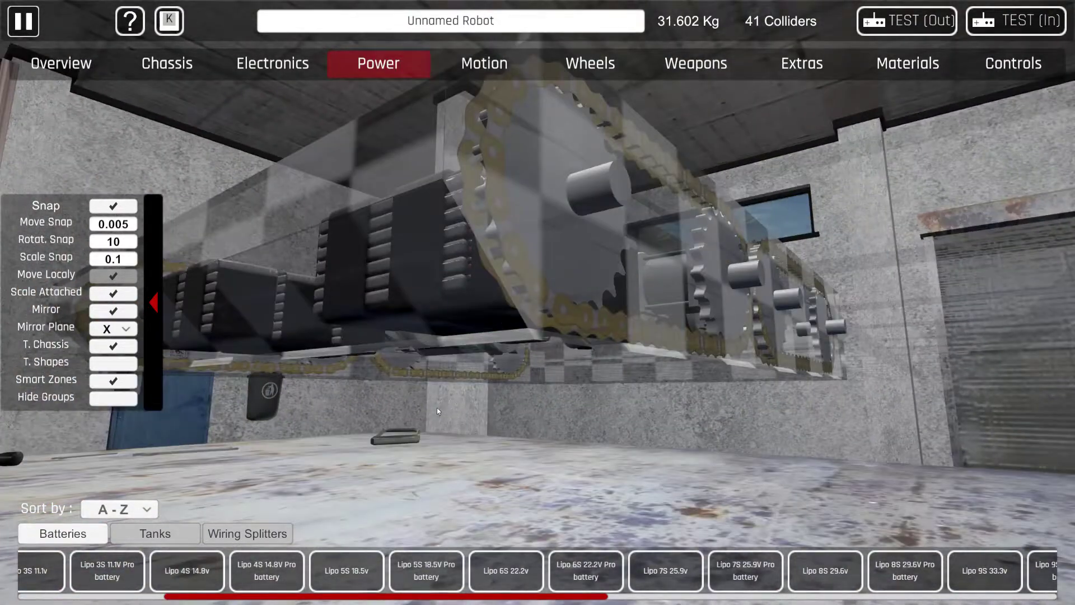
{"action": "left_click_drag", "start_coordinate": [437, 407], "coordinate": [784, 327]}
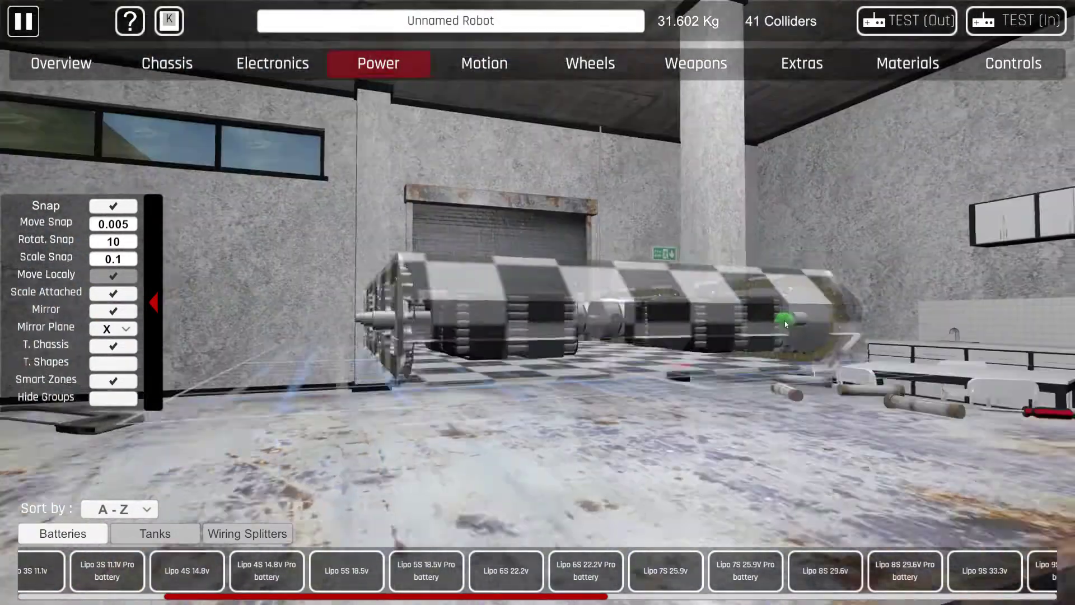
{"action": "scroll", "coordinate": [794, 367], "scroll_direction": "up", "scroll_amount": 3}
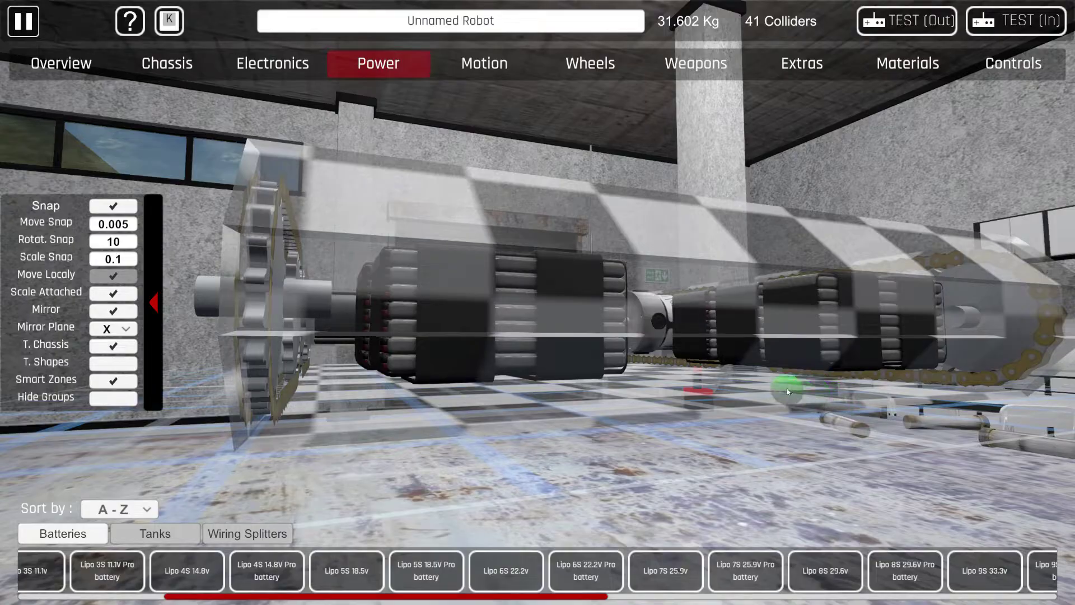
{"action": "left_click_drag", "start_coordinate": [480, 394], "coordinate": [893, 465]}
{"action": "scroll", "coordinate": [770, 363], "scroll_direction": "down", "scroll_amount": 5}
{"action": "scroll", "coordinate": [770, 363], "scroll_direction": "up", "scroll_amount": 5}
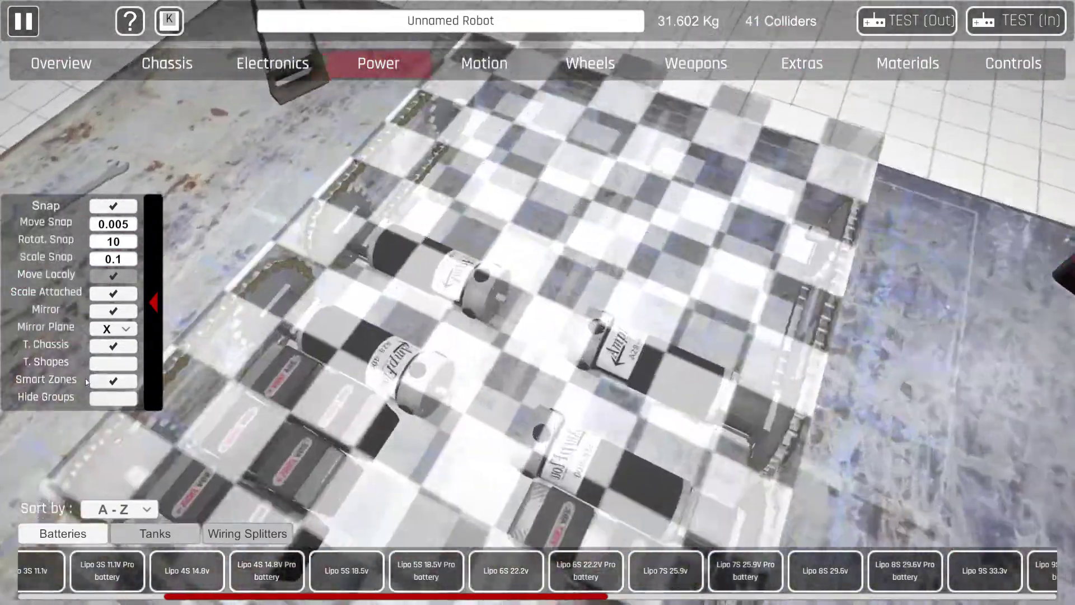
{"action": "scroll", "coordinate": [770, 363], "scroll_direction": "down", "scroll_amount": 5}
{"action": "left_click_drag", "start_coordinate": [770, 363], "coordinate": [465, 454]}
{"action": "scroll", "coordinate": [432, 400], "scroll_direction": "up", "scroll_amount": 5}
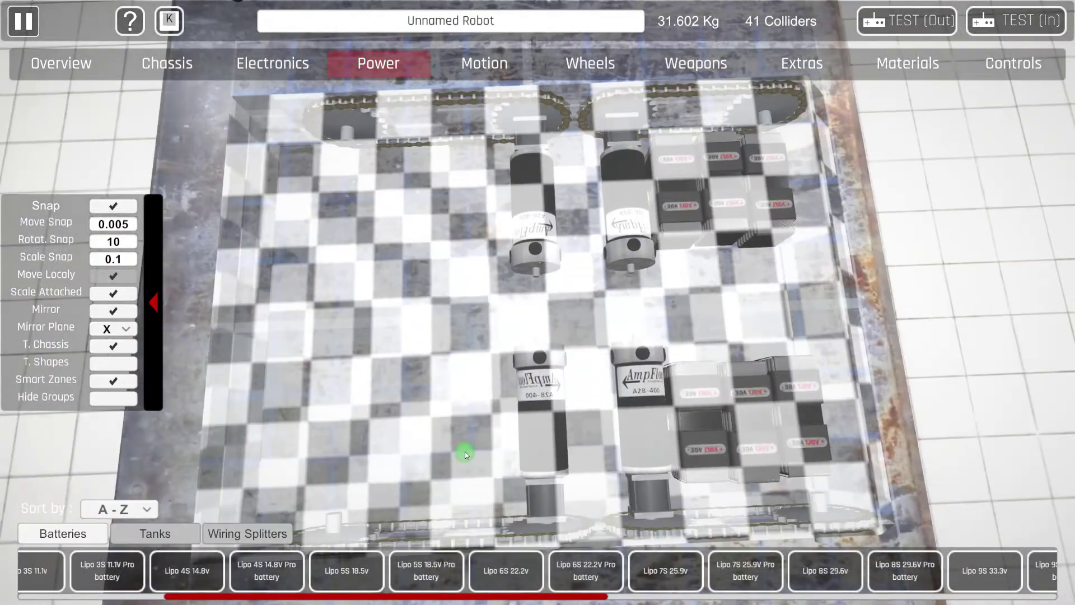
{"action": "scroll", "coordinate": [438, 513], "scroll_direction": "down", "scroll_amount": 5}
{"action": "left_click_drag", "start_coordinate": [438, 513], "coordinate": [531, 403]}
{"action": "scroll", "coordinate": [597, 419], "scroll_direction": "up", "scroll_amount": 5}
{"action": "left_click_drag", "start_coordinate": [597, 418], "coordinate": [1050, 390]}
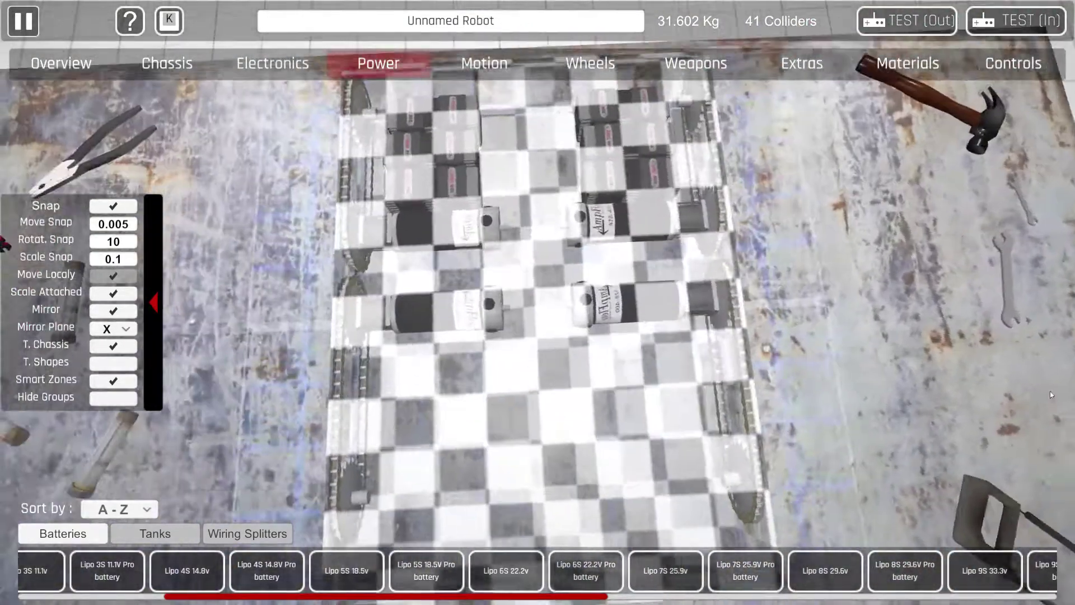
Place a single unmirrored RC Receiver on the chassis centreline between the motor pairs and raise it to motor height
{"action": "scroll", "coordinate": [763, 314], "scroll_direction": "down", "scroll_amount": 2}
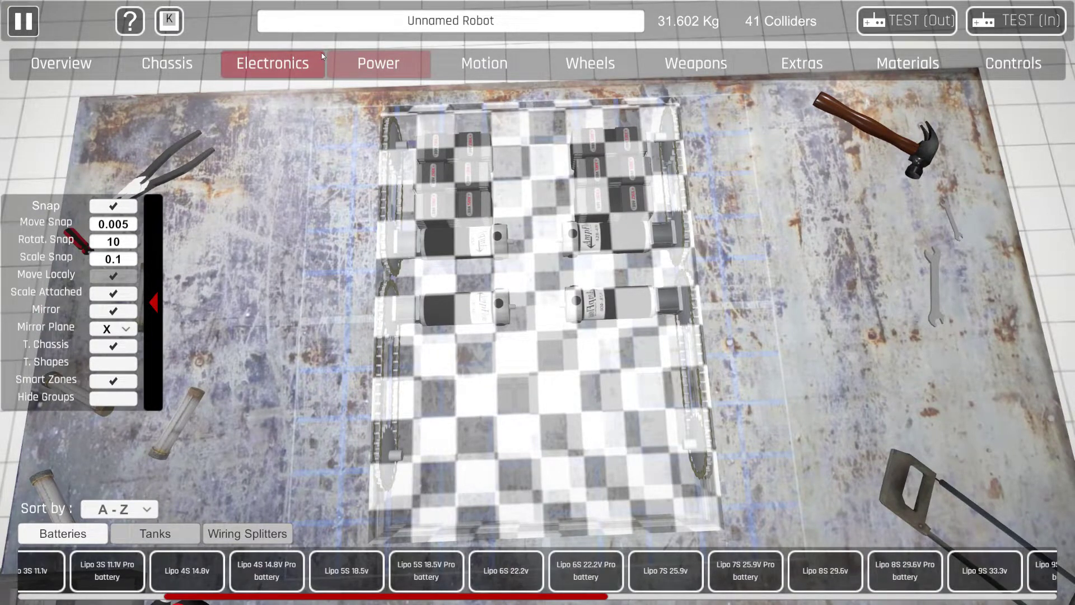
{"action": "left_click", "coordinate": [584, 159]}
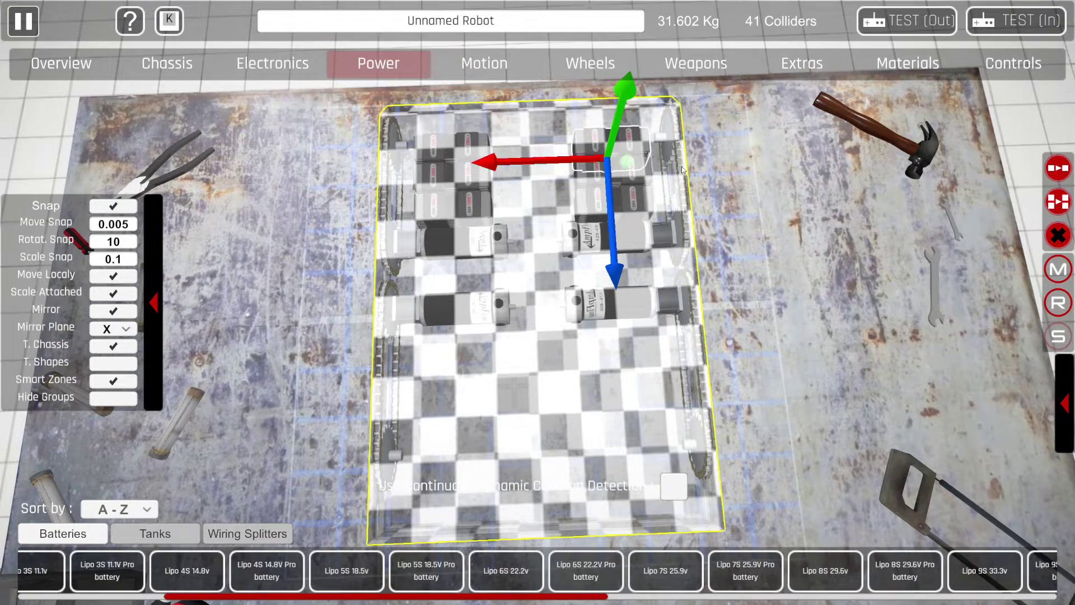
{"action": "left_click", "coordinate": [241, 62]}
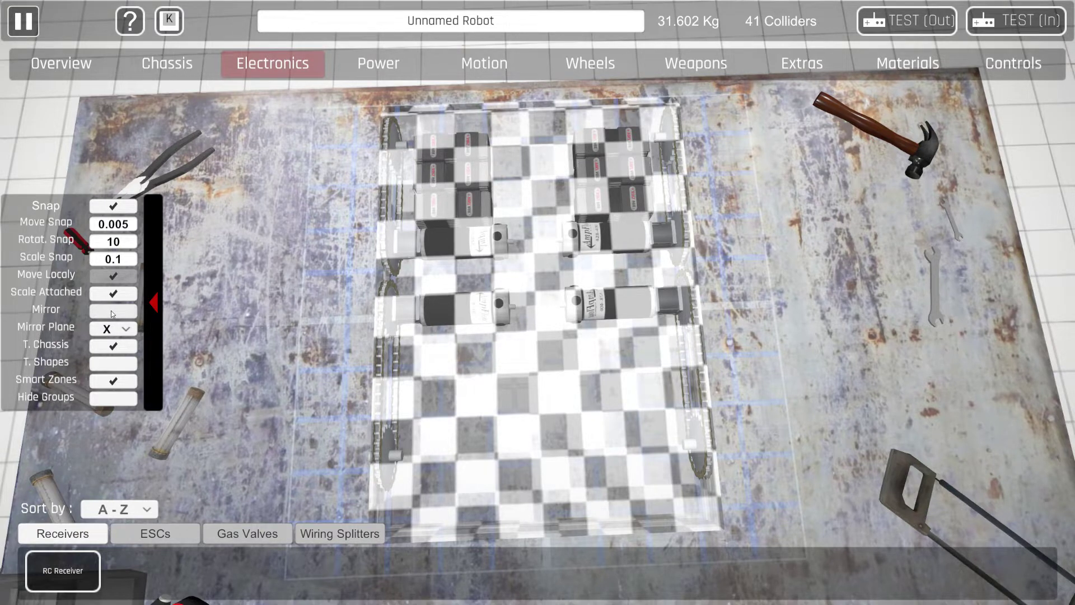
{"action": "left_click", "coordinate": [49, 582]}
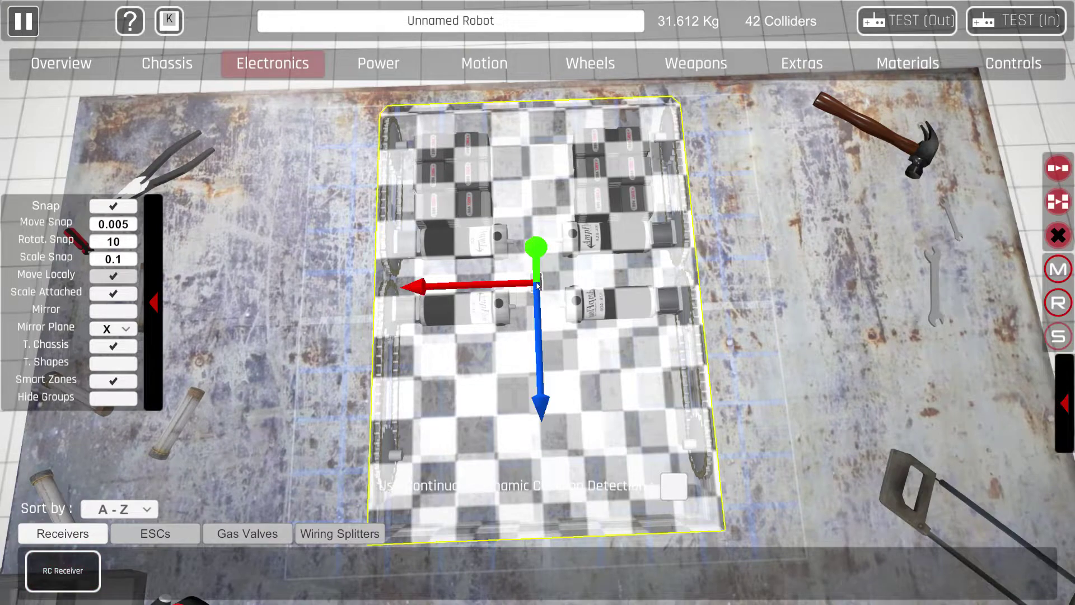
{"action": "left_click_drag", "start_coordinate": [536, 285], "coordinate": [497, 65]}
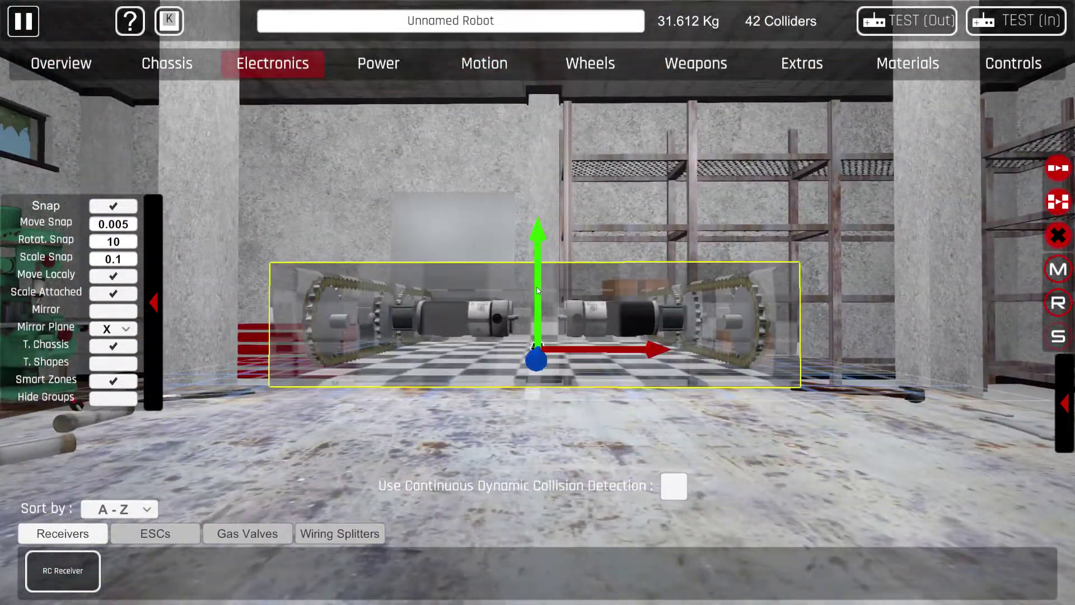
{"action": "left_click_drag", "start_coordinate": [537, 290], "coordinate": [538, 264]}
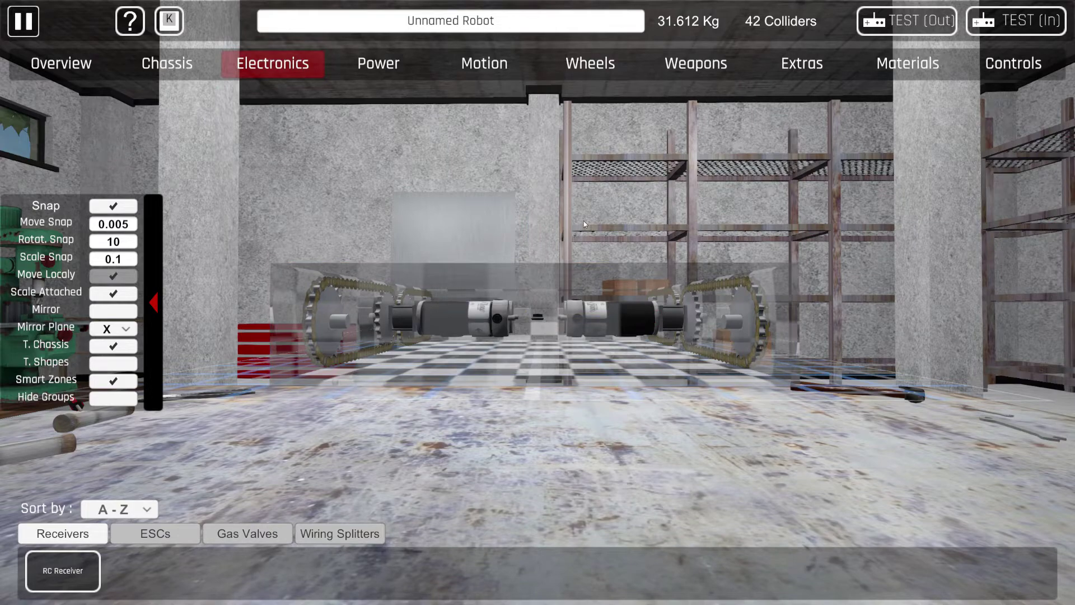
{"action": "left_click_drag", "start_coordinate": [584, 220], "coordinate": [572, 407]}
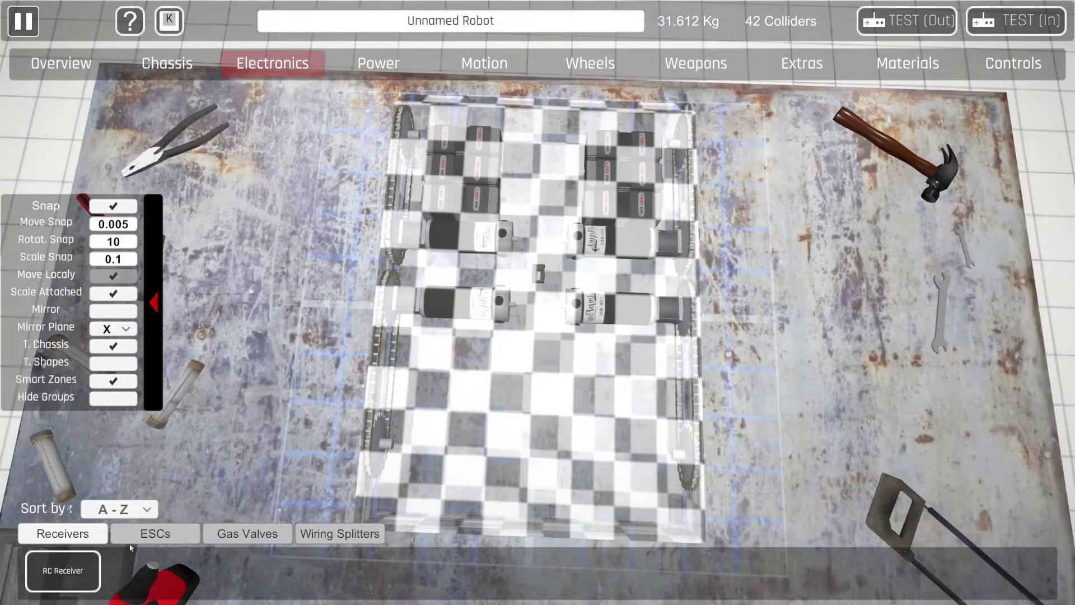
Place a mirrored pair of 160A Dual Motor ESCs in the empty area beside the motors and rotate them to run lengthwise along the chassis
{"action": "left_click", "coordinate": [155, 534]}
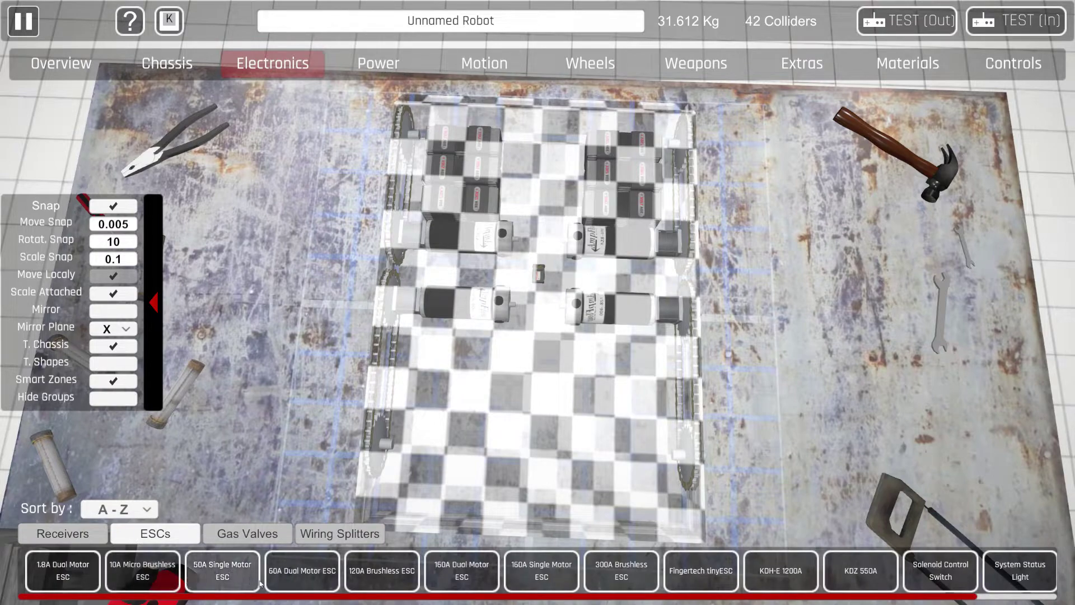
{"action": "left_click_drag", "start_coordinate": [277, 575], "coordinate": [297, 592]}
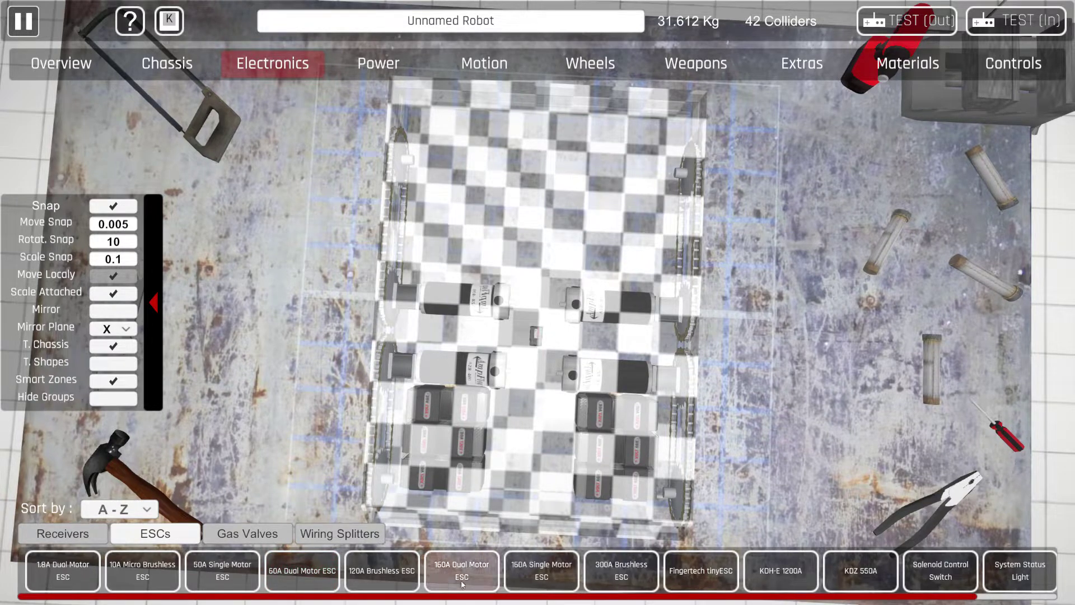
{"action": "left_click_drag", "start_coordinate": [462, 571], "coordinate": [612, 225]}
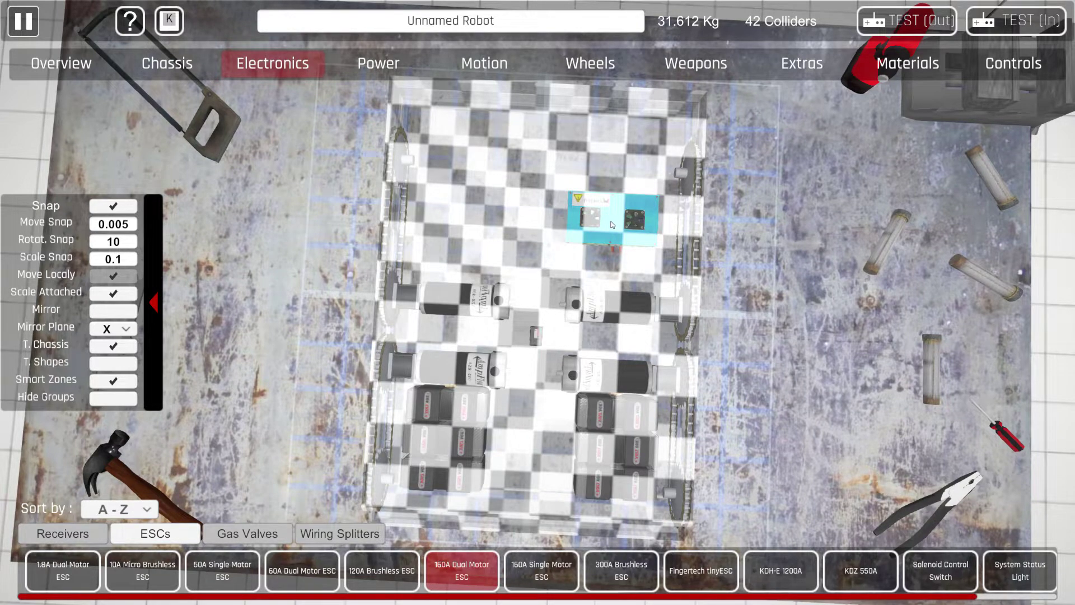
{"action": "left_click_drag", "start_coordinate": [612, 224], "coordinate": [145, 341]}
{"action": "left_click", "coordinate": [106, 311]}
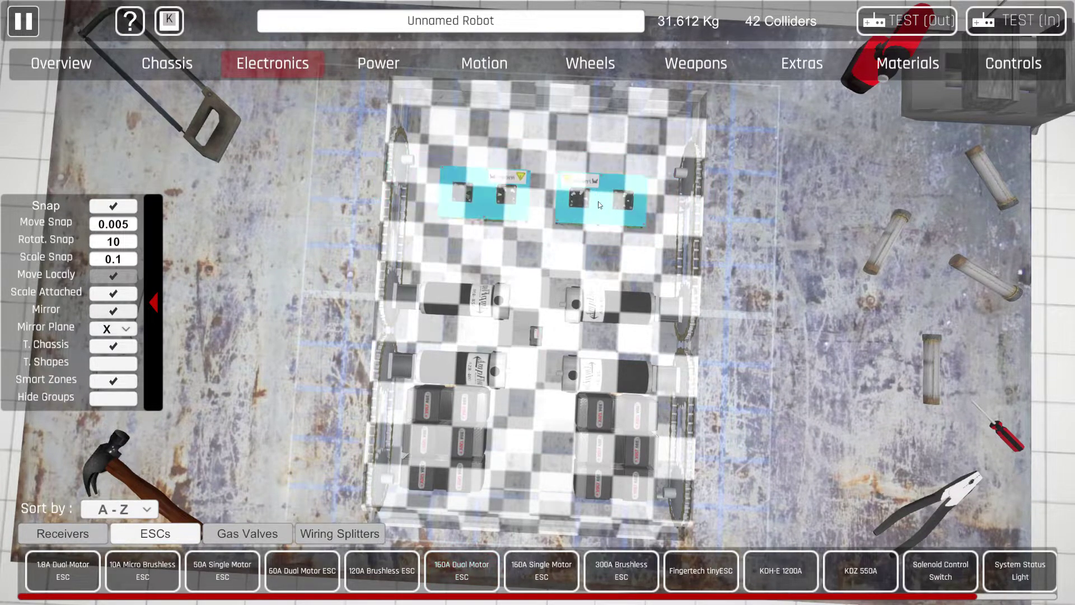
{"action": "left_click", "coordinate": [616, 213]}
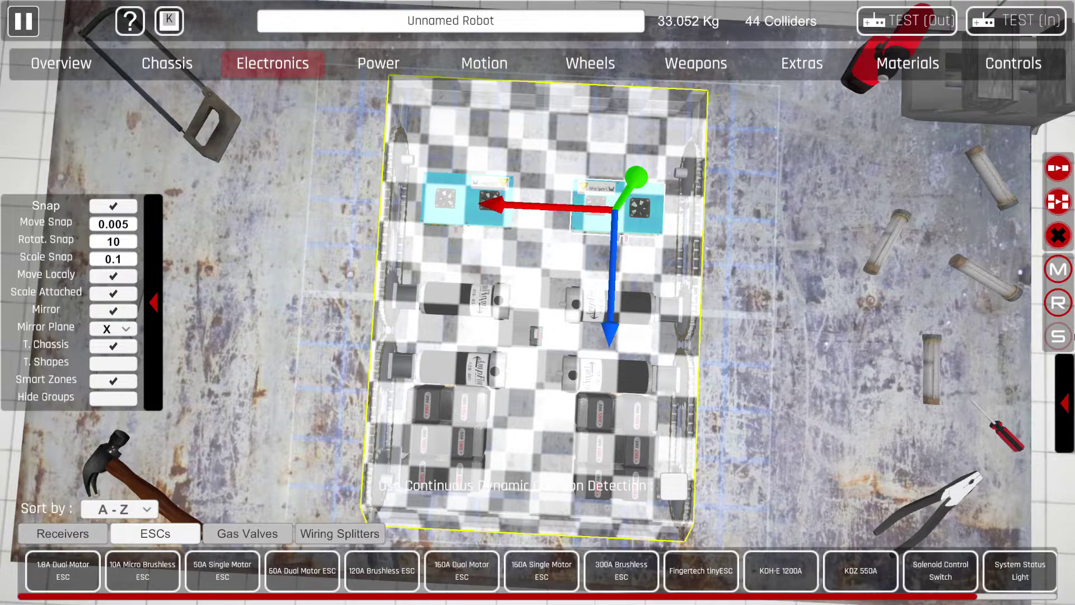
{"action": "left_click", "coordinate": [1052, 304]}
{"action": "left_click_drag", "start_coordinate": [722, 153], "coordinate": [680, 322]}
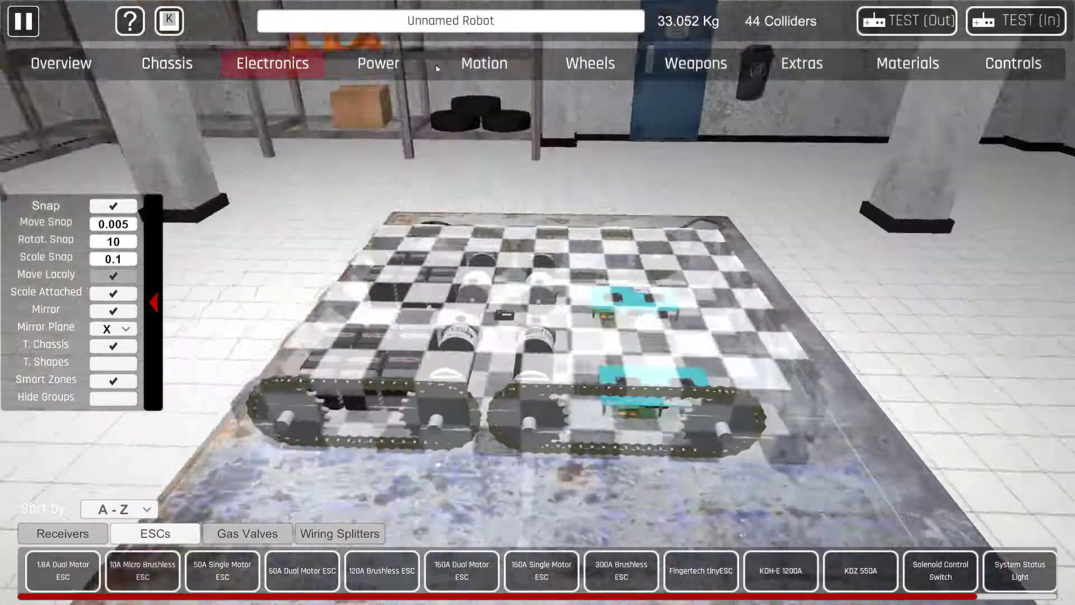
Raise the mirrored ESCs above the chassis floor and move them closer to the motors
{"action": "left_click_drag", "start_coordinate": [437, 68], "coordinate": [437, 11]}
{"action": "scroll", "coordinate": [437, 11], "scroll_direction": "up", "scroll_amount": 3}
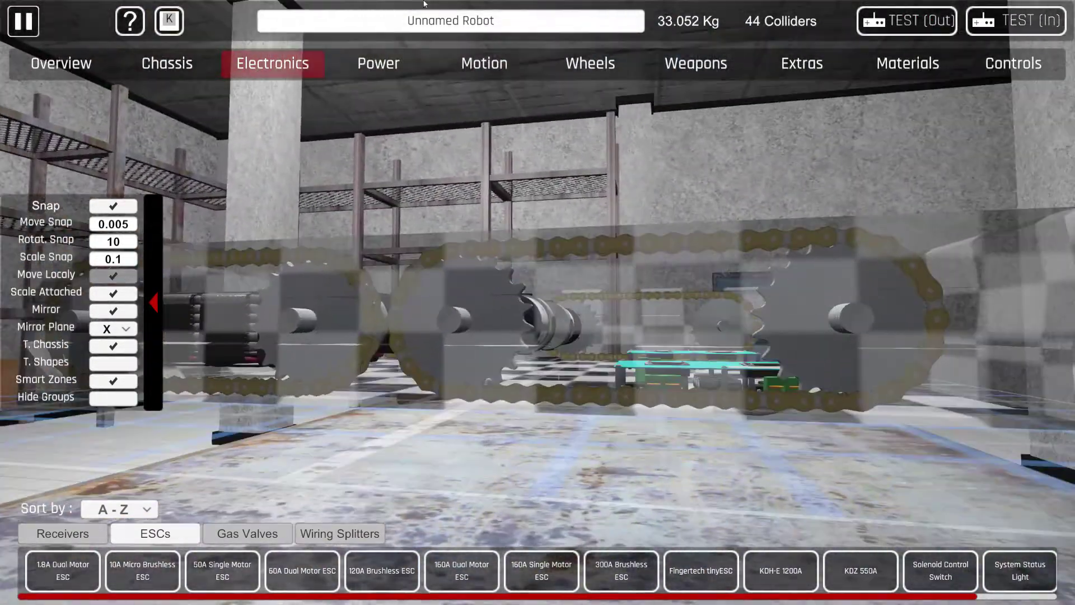
{"action": "left_click", "coordinate": [674, 364]}
{"action": "left_click_drag", "start_coordinate": [709, 346], "coordinate": [708, 295]}
{"action": "left_click_drag", "start_coordinate": [675, 346], "coordinate": [600, 346]}
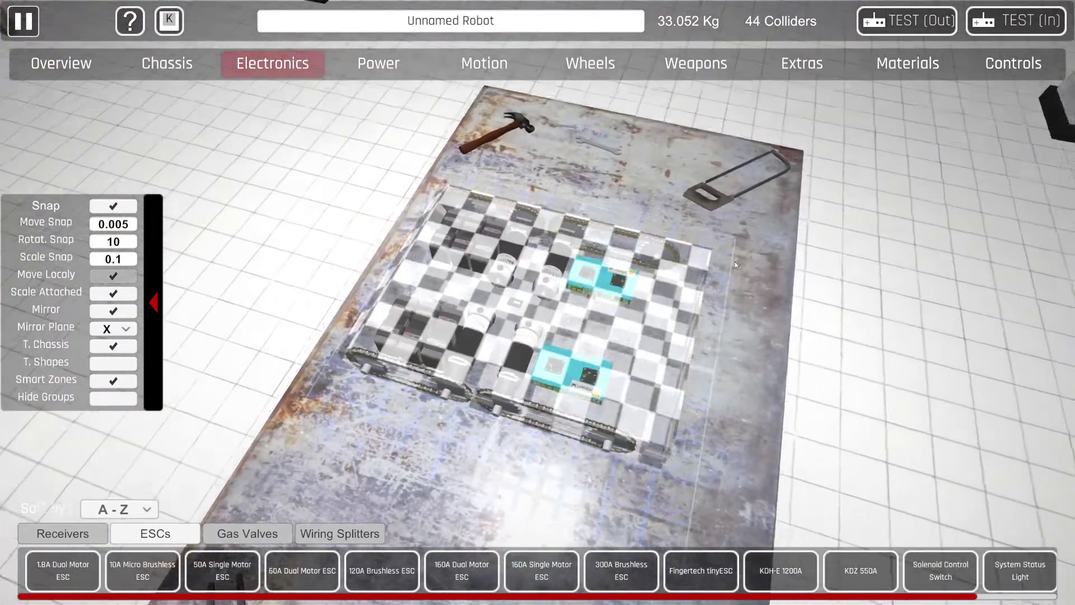
{"action": "left_click_drag", "start_coordinate": [734, 261], "coordinate": [609, 446]}
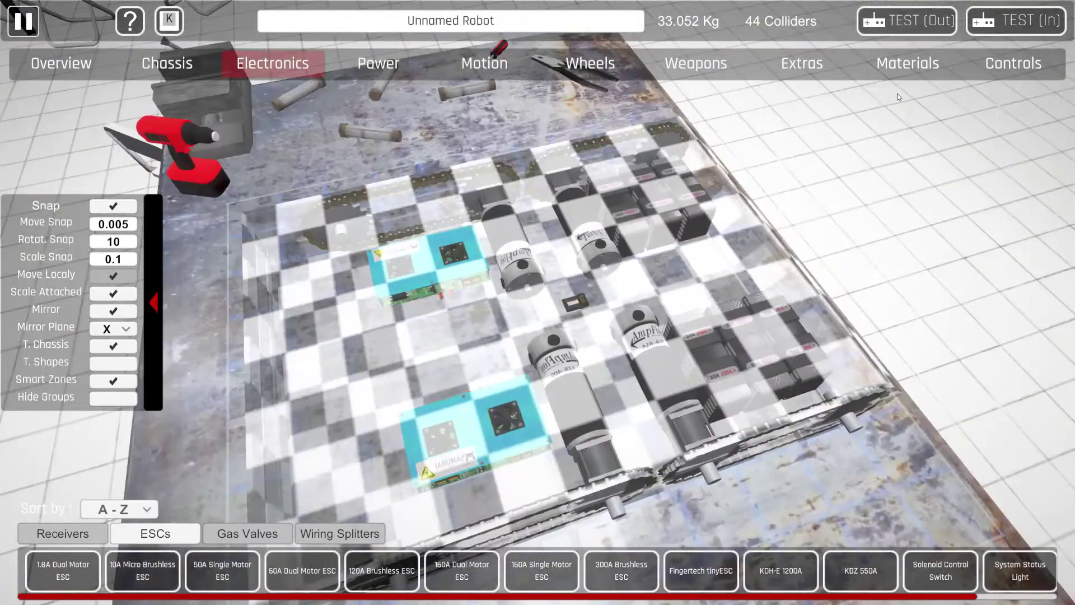
{"action": "left_click", "coordinate": [899, 68]}
{"action": "left_click", "coordinate": [801, 63]}
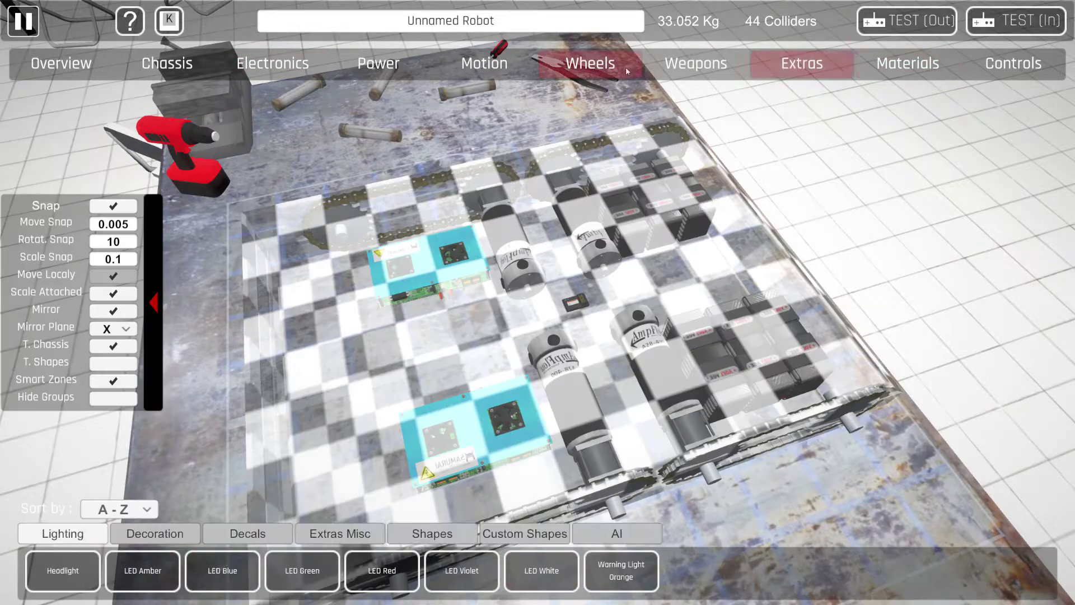
{"action": "left_click", "coordinate": [626, 67]}
{"action": "left_click", "coordinate": [393, 67]}
Place a mirrored pair of 2 Port Battery Hubs on the chassis floor, between the ESCs and the end opposite the sloped edge
{"action": "left_click", "coordinate": [238, 64]}
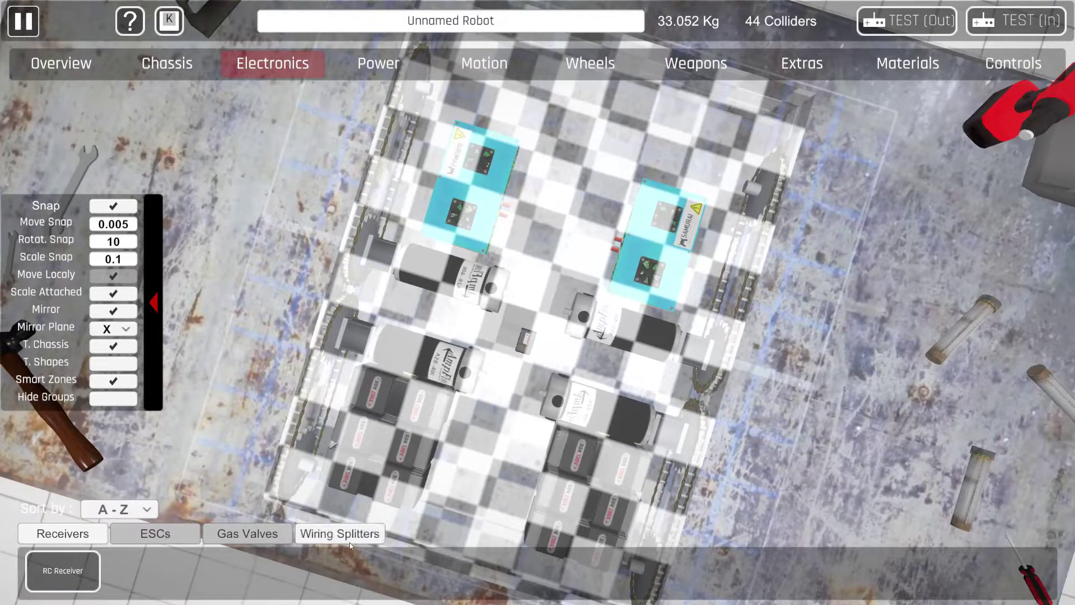
{"action": "left_click", "coordinate": [351, 541]}
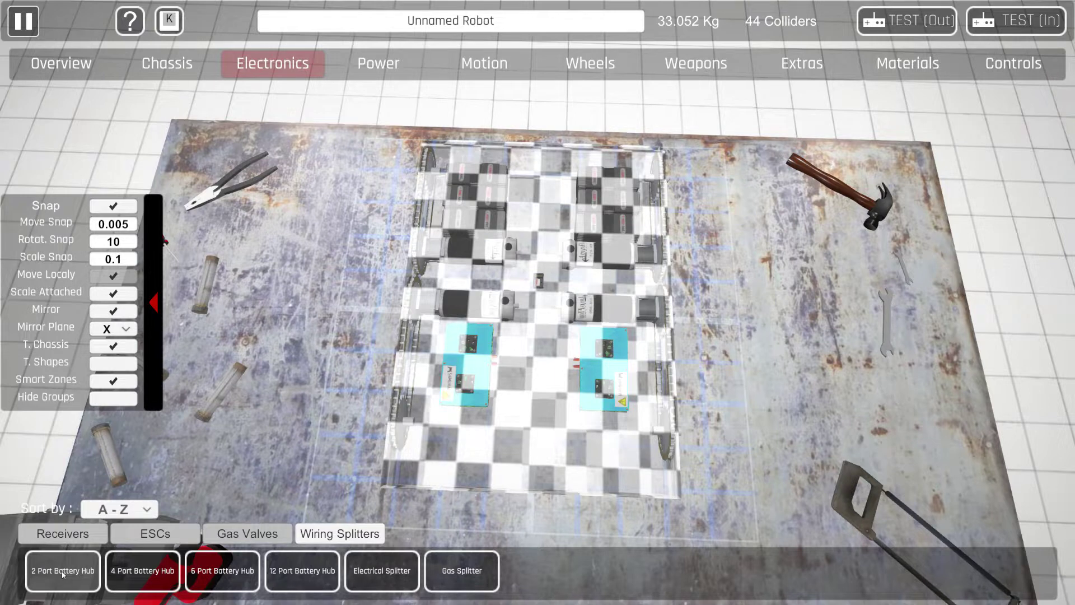
{"action": "left_click", "coordinate": [63, 573]}
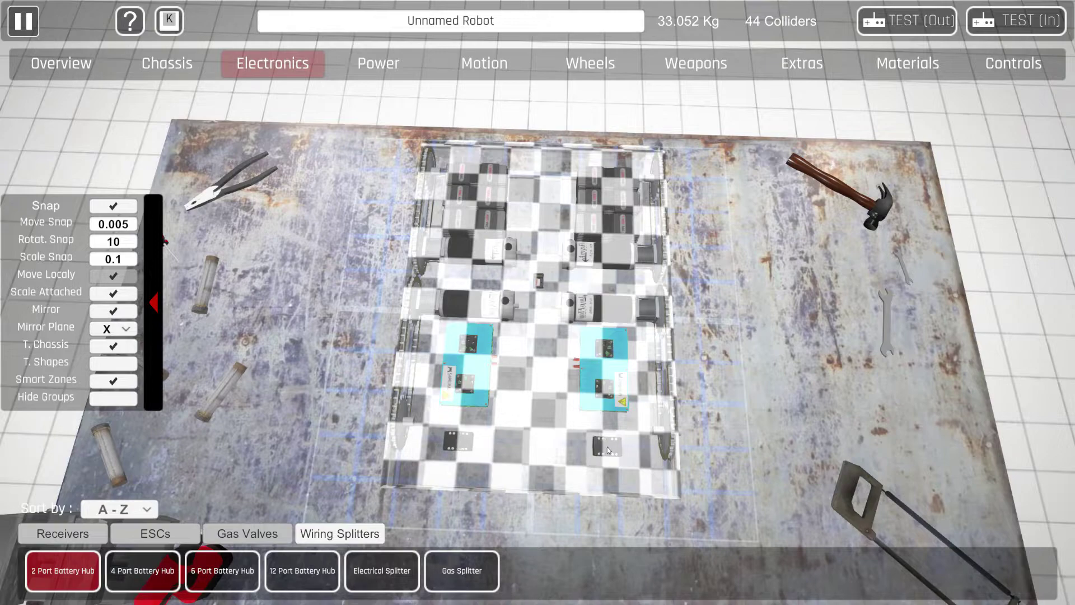
{"action": "left_click", "coordinate": [609, 450]}
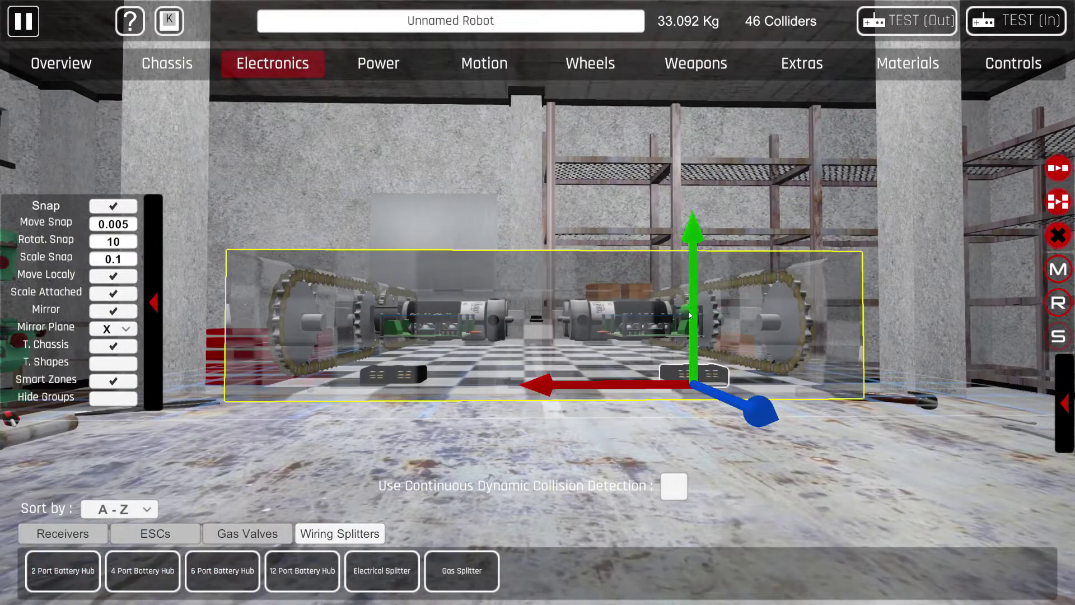
Raise the mirrored battery hubs above the chassis floor and move them up close to the ESCs
{"action": "left_click_drag", "start_coordinate": [689, 315], "coordinate": [791, 297]}
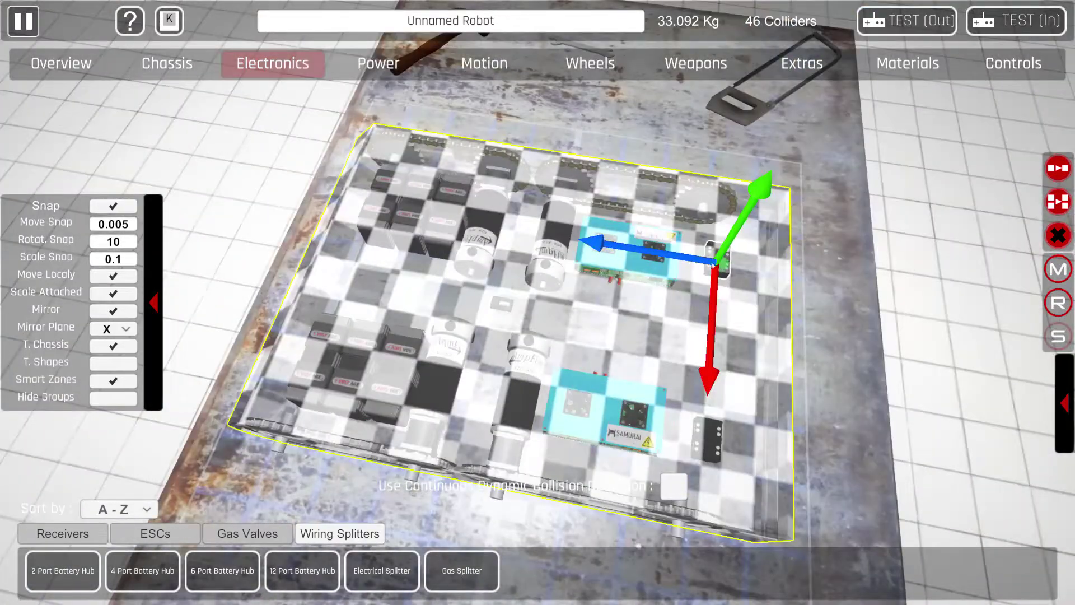
{"action": "left_click_drag", "start_coordinate": [691, 262], "coordinate": [671, 259]}
{"action": "left_click", "coordinate": [804, 257]}
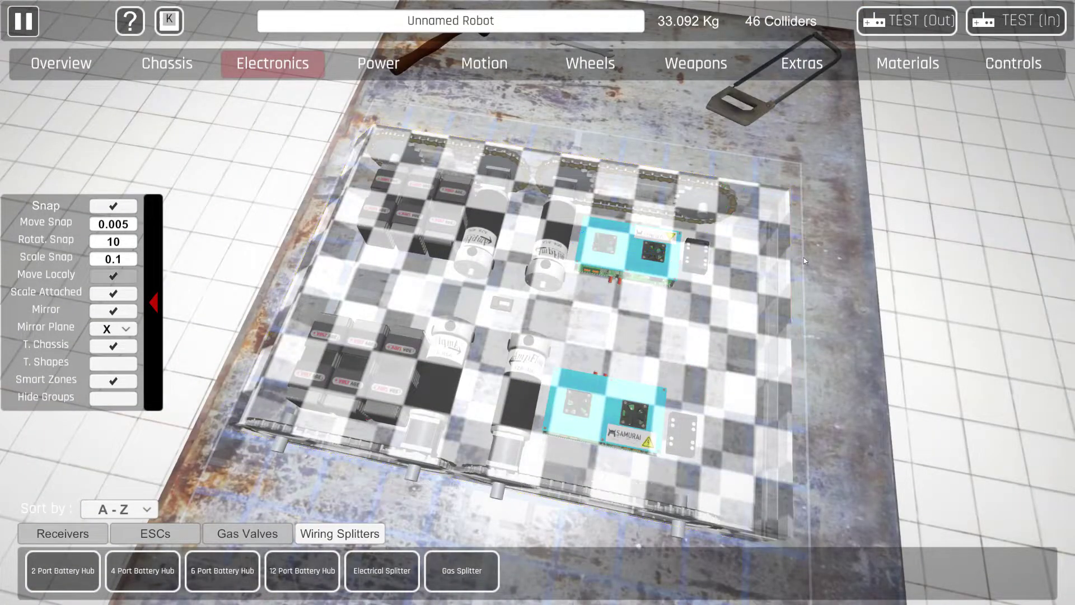
{"action": "left_click_drag", "start_coordinate": [804, 257], "coordinate": [1053, 313]}
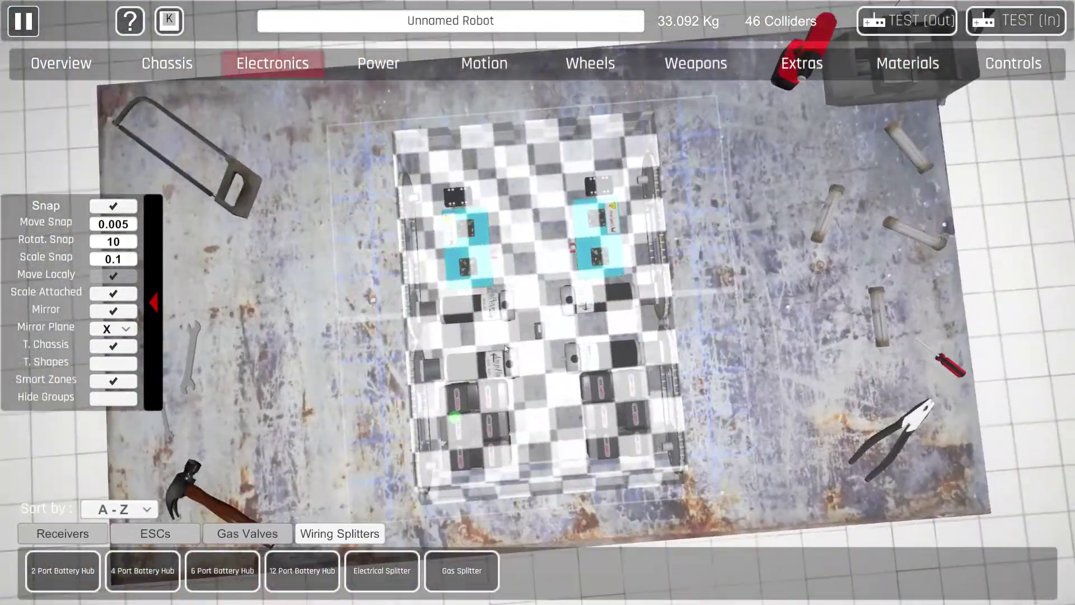
Mount a mirrored pair of Ampflow 8 Inch wheels on the outer chain transmission axles at the end opposite the sloped edge
{"action": "left_click_drag", "start_coordinate": [505, 348], "coordinate": [179, 5]}
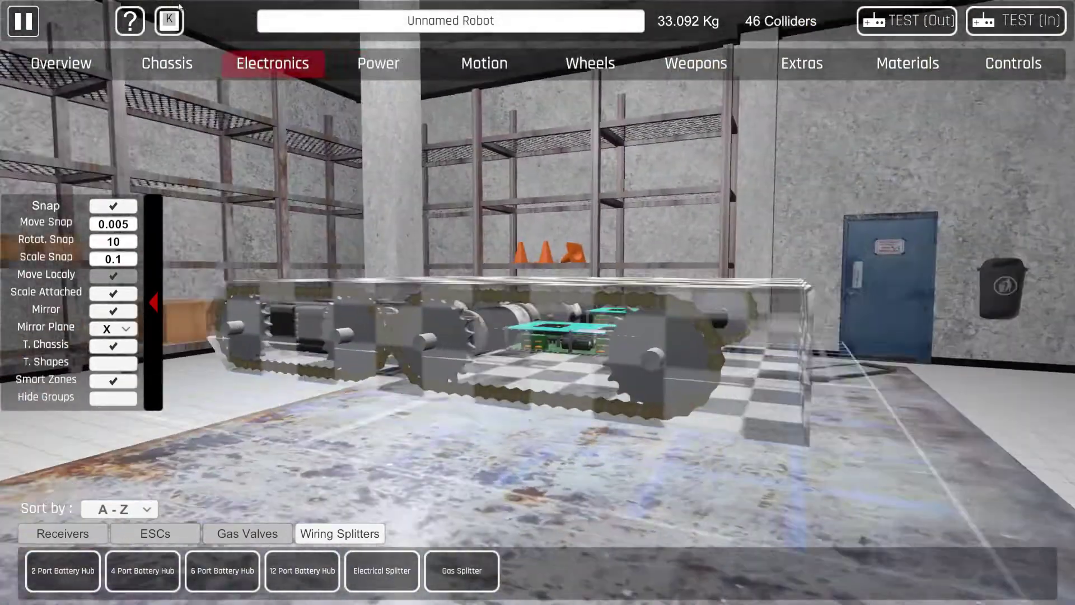
{"action": "left_click", "coordinate": [696, 63]}
{"action": "left_click", "coordinate": [591, 63]}
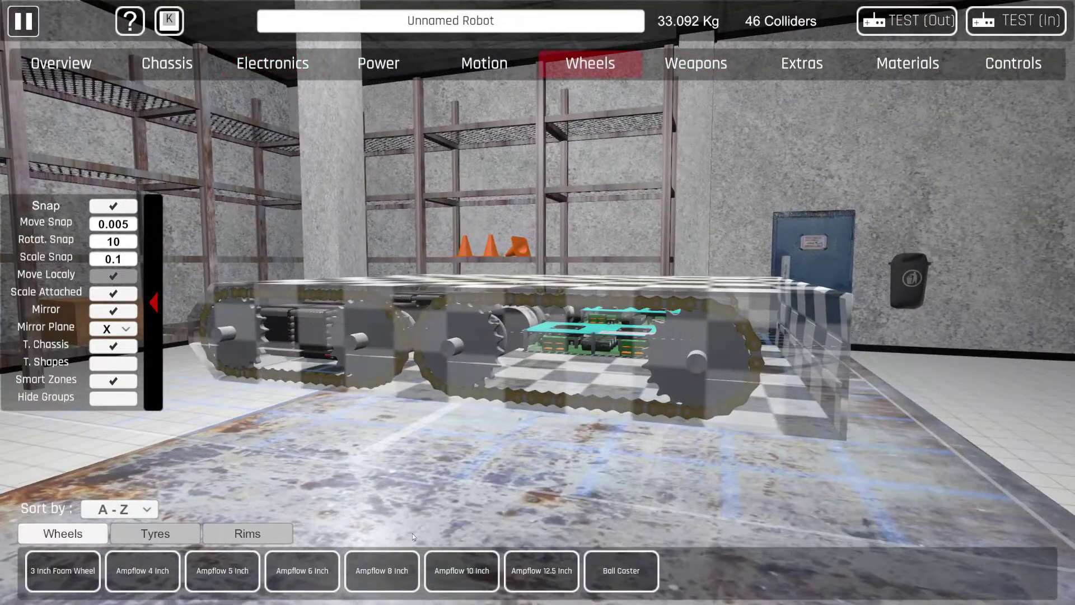
{"action": "left_click", "coordinate": [222, 570]}
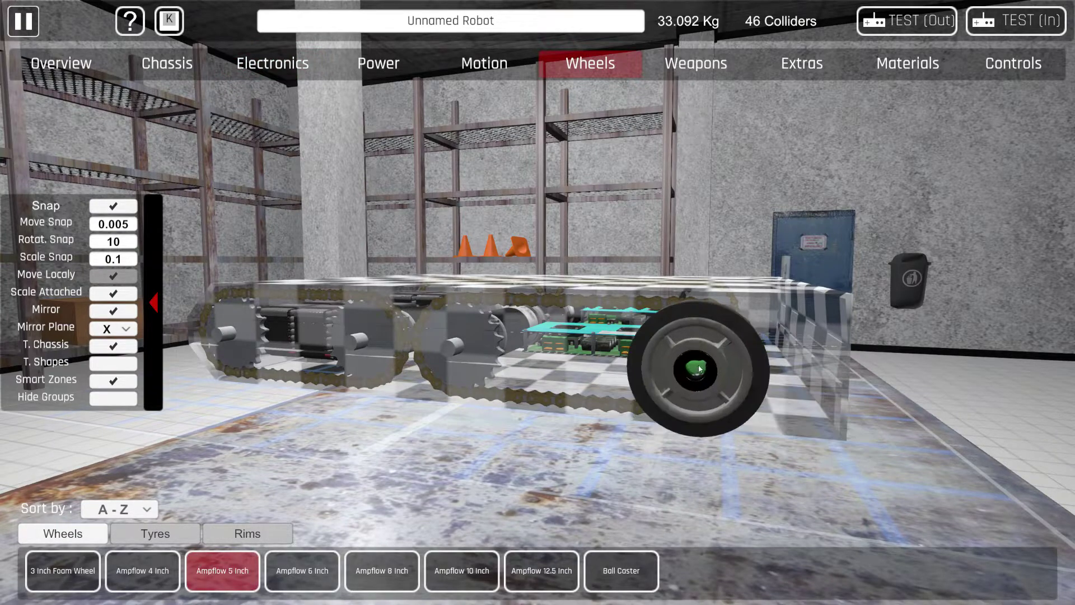
{"action": "left_click", "coordinate": [382, 570]}
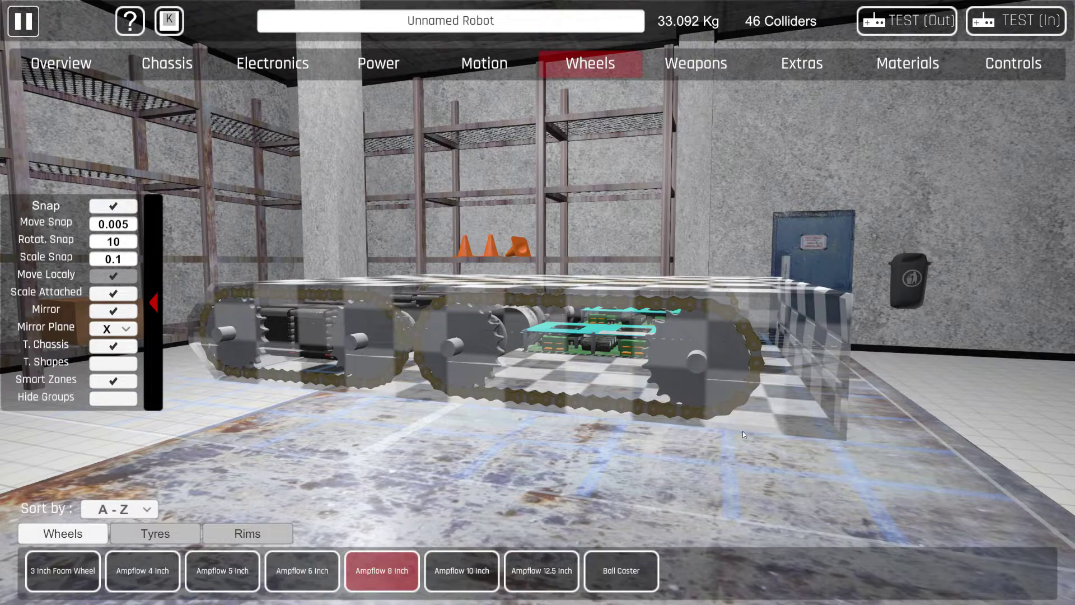
{"action": "left_click", "coordinate": [704, 361]}
Duplicate the mirrored Ampflow 8 Inch wheels twice and attach the copies outboard, forming a triple-wheel stack on each side
{"action": "left_click_drag", "start_coordinate": [703, 361], "coordinate": [498, 337]}
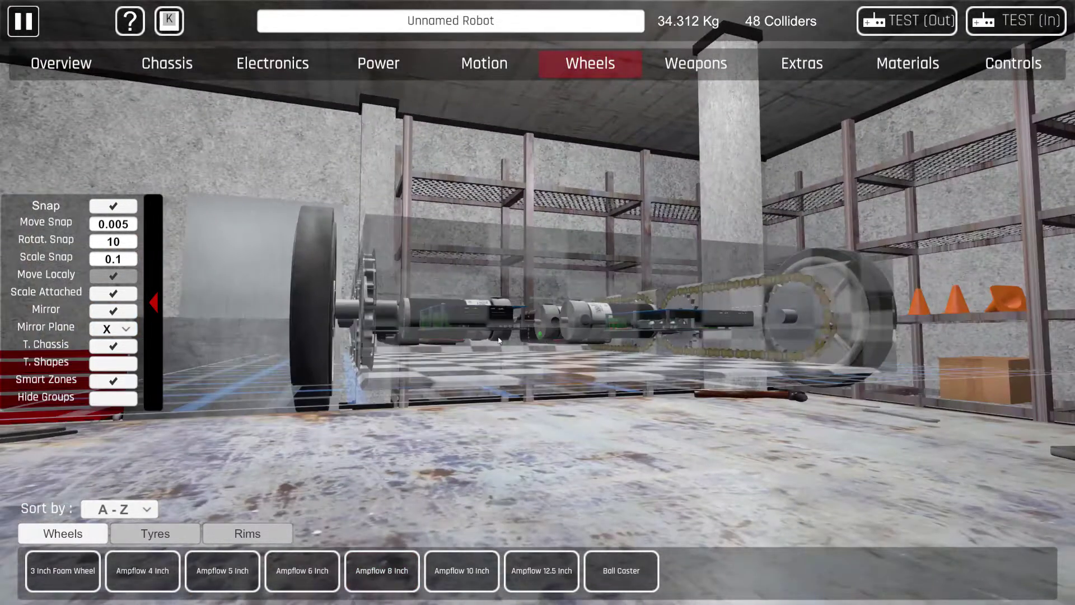
{"action": "left_click", "coordinate": [295, 299]}
{"action": "left_click_drag", "start_coordinate": [358, 309], "coordinate": [671, 355]}
{"action": "left_click", "coordinate": [1057, 169]}
{"action": "left_click_drag", "start_coordinate": [1053, 174], "coordinate": [820, 358]}
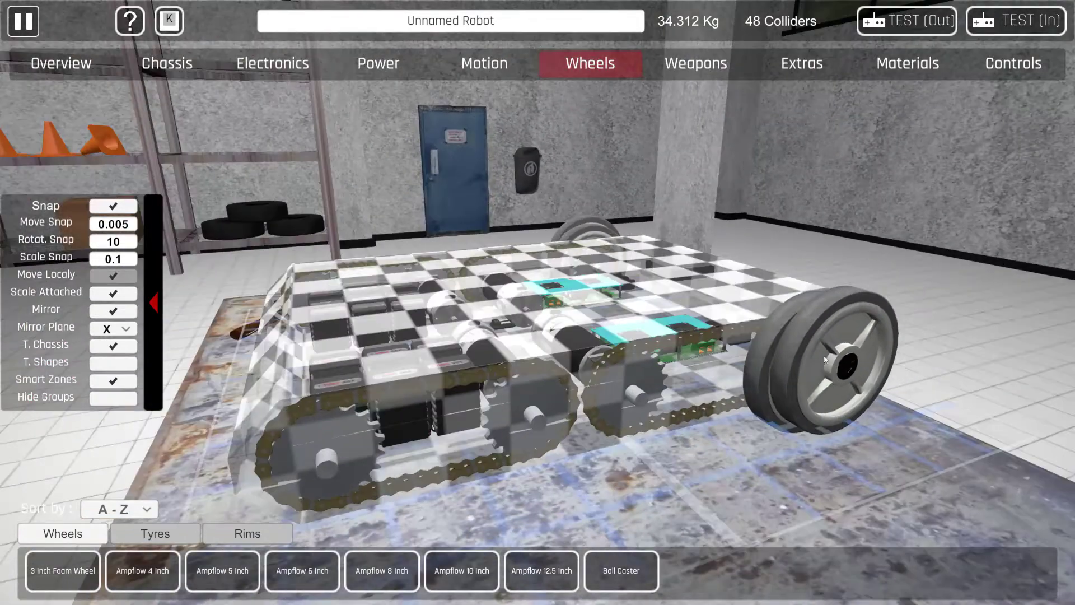
{"action": "left_click", "coordinate": [831, 368]}
{"action": "left_click", "coordinate": [1060, 167]}
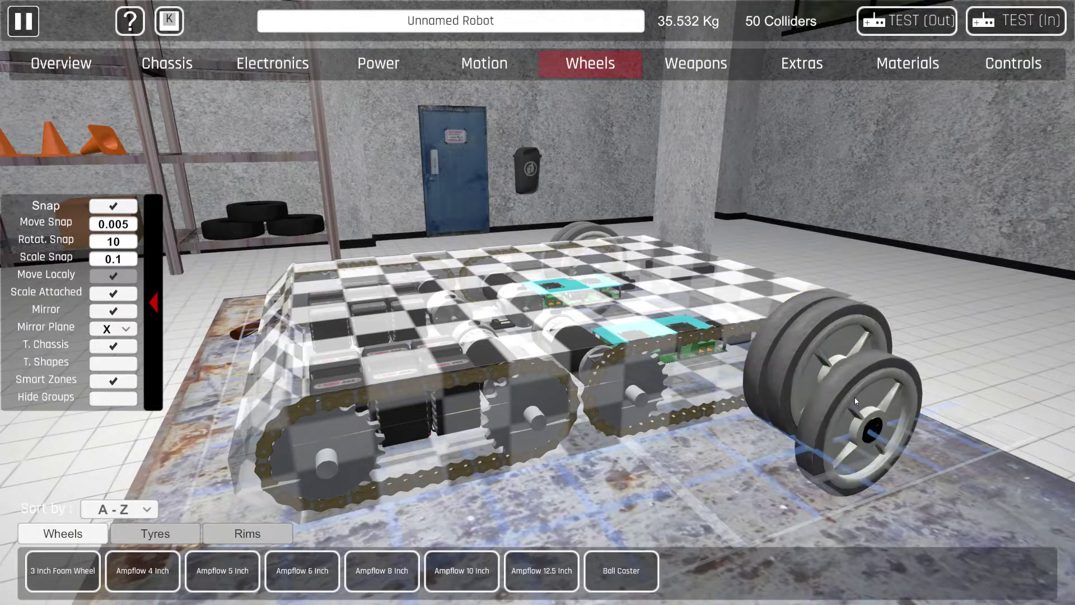
{"action": "left_click", "coordinate": [857, 381]}
{"action": "left_click_drag", "start_coordinate": [856, 381], "coordinate": [788, 291]}
Duplicate the whole triple-wheel stack onto the mirrored axles at the sloped end and slide it inward toward the chassis
{"action": "left_click", "coordinate": [788, 290]}
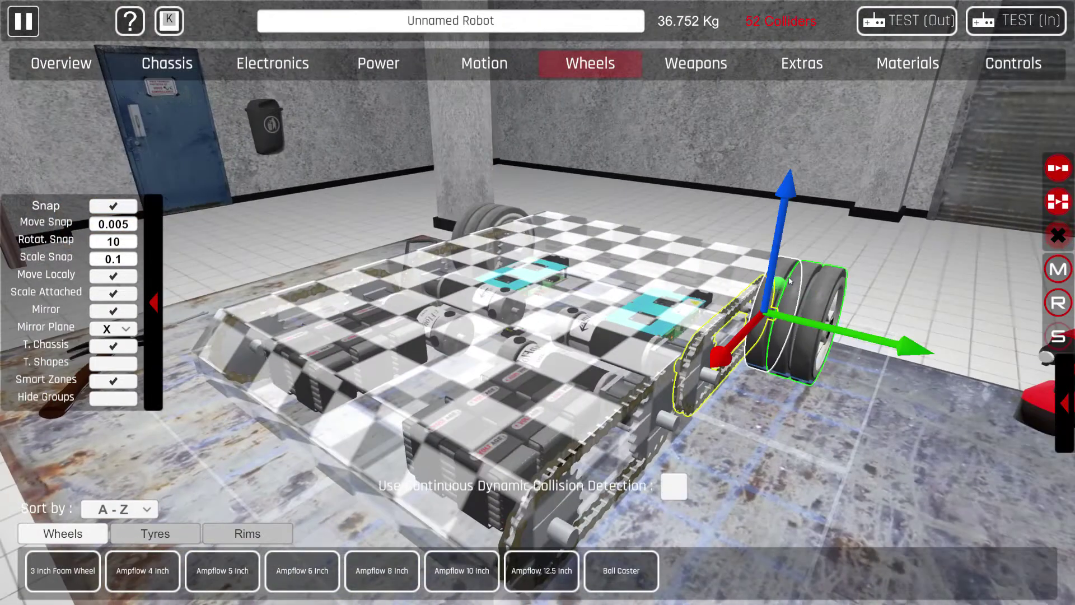
{"action": "left_click", "coordinate": [1058, 209]}
{"action": "left_click_drag", "start_coordinate": [560, 459], "coordinate": [596, 391]}
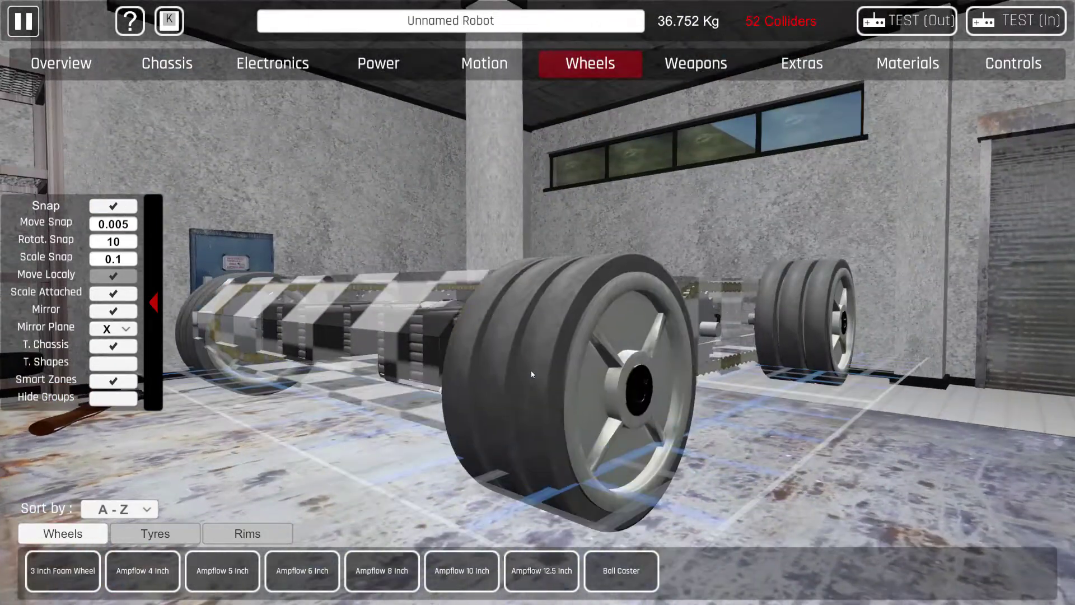
{"action": "left_click", "coordinate": [534, 363]}
{"action": "left_click_drag", "start_coordinate": [534, 362], "coordinate": [1057, 533]}
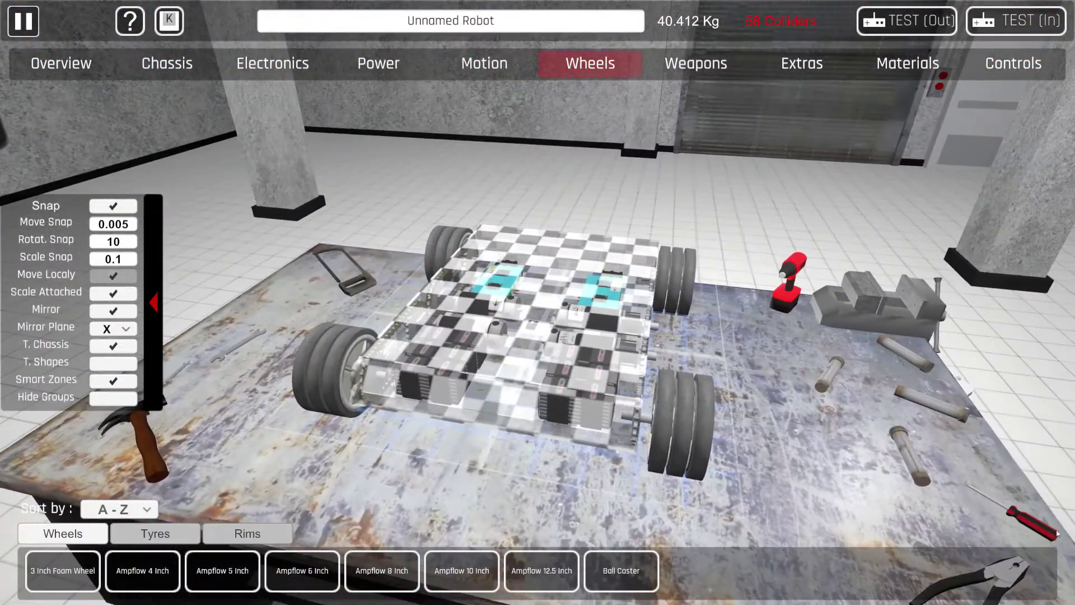
{"action": "left_click", "coordinate": [661, 392]}
{"action": "left_click_drag", "start_coordinate": [634, 416], "coordinate": [624, 414]}
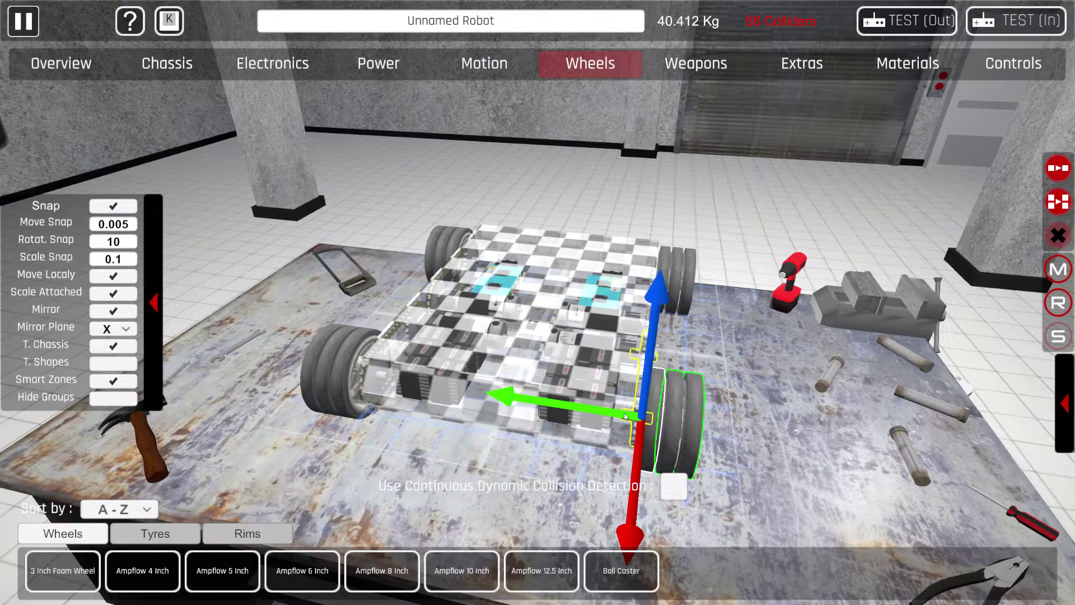
Enable continuous dynamic collision detection on the inner, middle and outer wheels of the triple stack at the battery end of the chassis
{"action": "left_click", "coordinate": [779, 331]}
{"action": "left_click_drag", "start_coordinate": [780, 331], "coordinate": [819, 194]}
{"action": "left_click", "coordinate": [464, 284]}
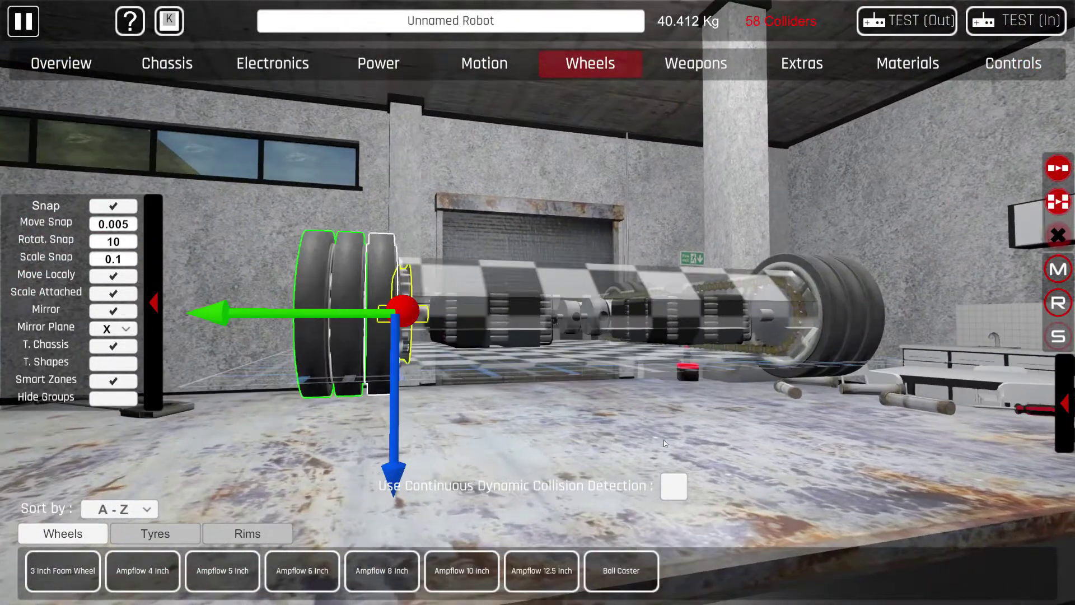
{"action": "left_click", "coordinate": [678, 483]}
{"action": "left_click", "coordinate": [504, 340]}
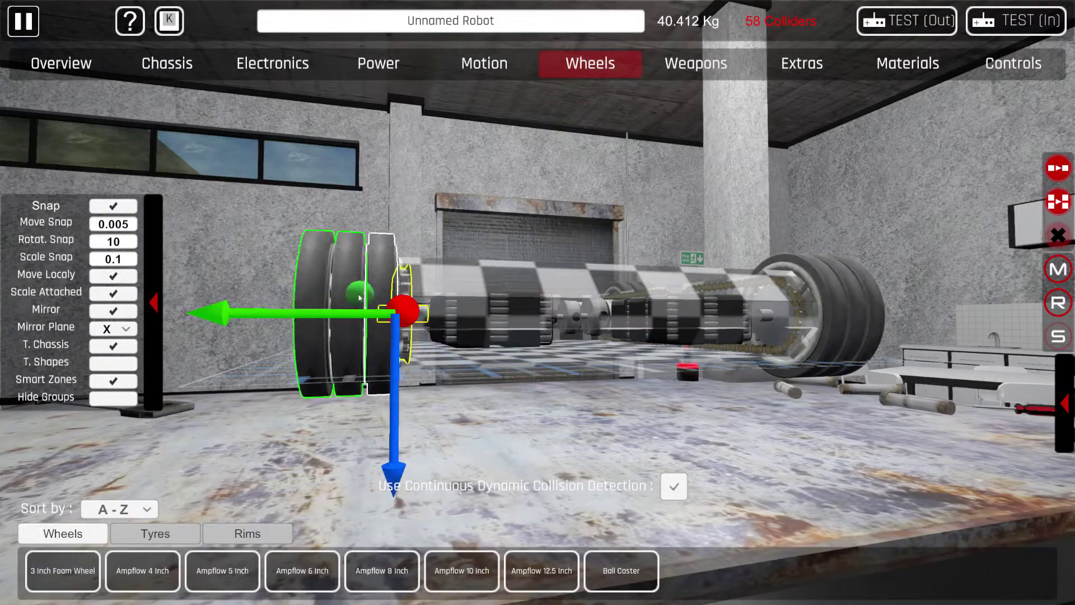
{"action": "left_click", "coordinate": [668, 490]}
{"action": "left_click", "coordinate": [484, 340]}
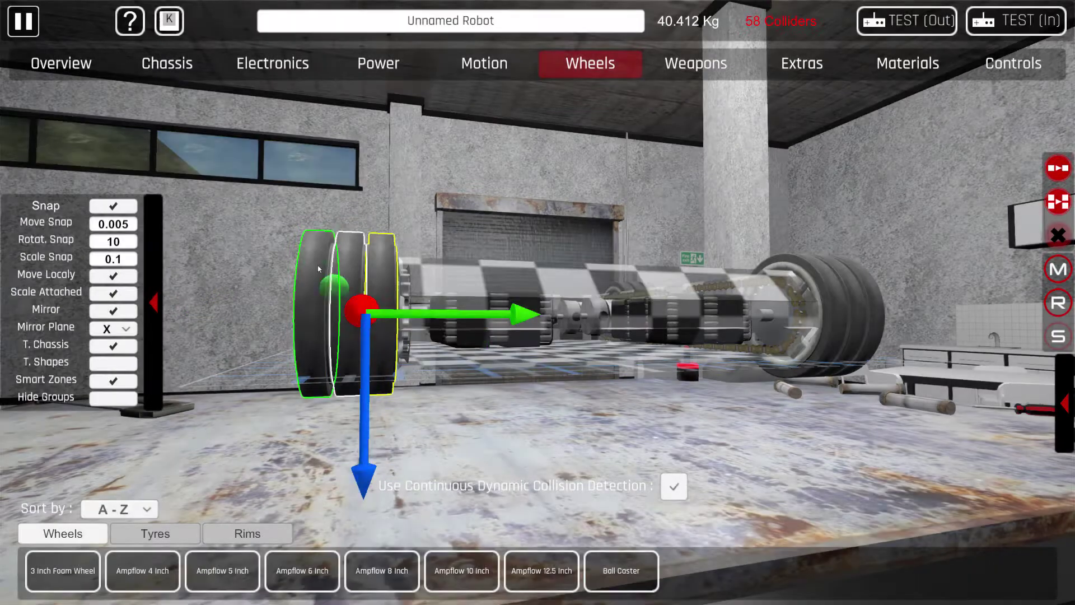
{"action": "left_click", "coordinate": [317, 252]}
{"action": "left_click", "coordinate": [674, 486]}
{"action": "left_click", "coordinate": [487, 338]}
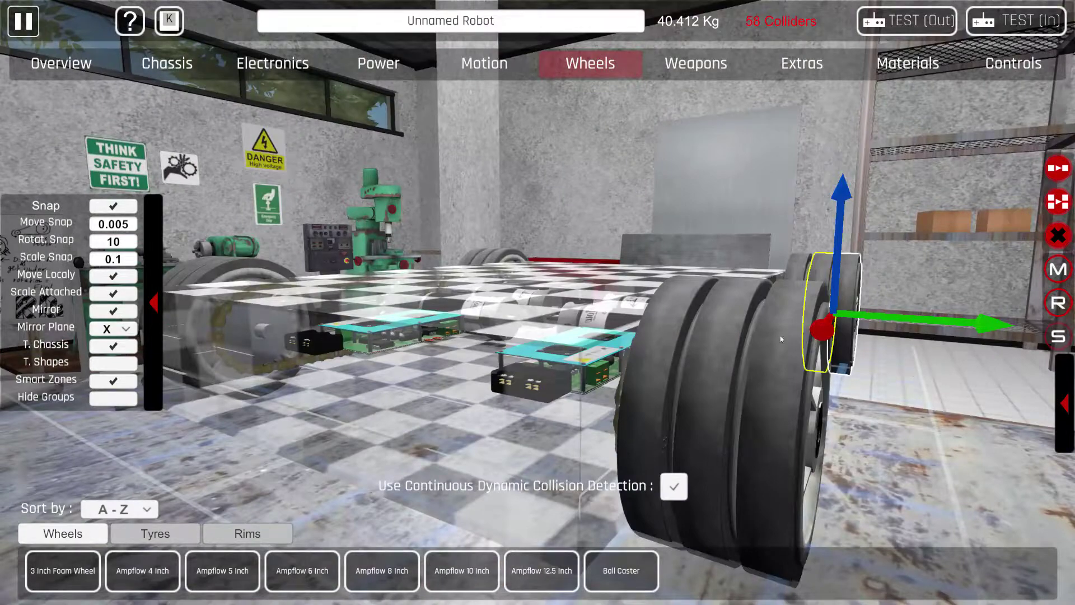
Enable continuous dynamic collision detection on all three wheels of the stack at the ESC end of the chassis
{"action": "left_click", "coordinate": [673, 486]}
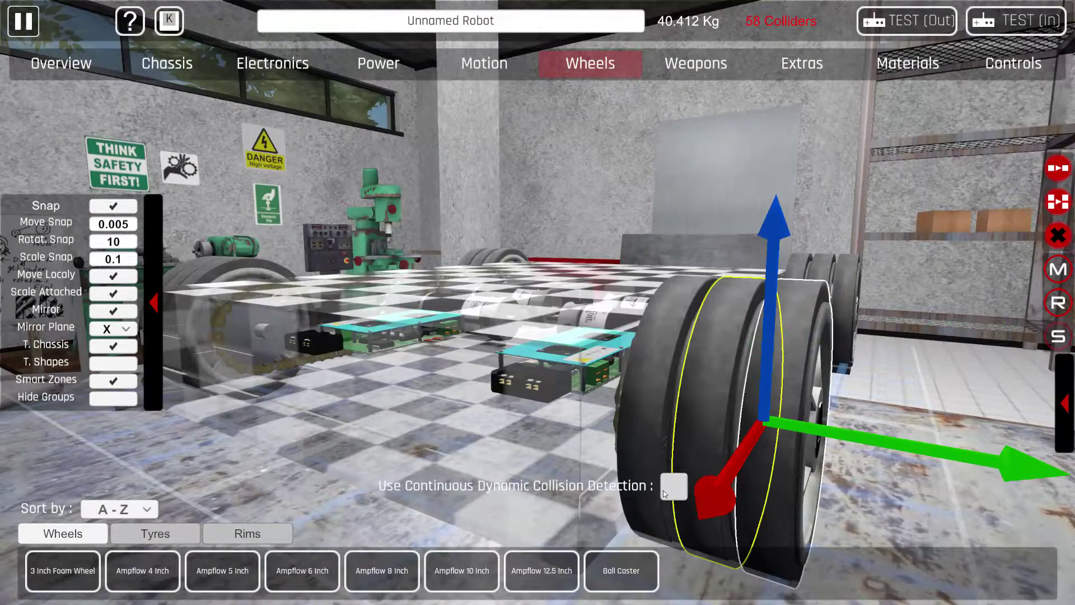
{"action": "left_click", "coordinate": [673, 486]}
{"action": "left_click", "coordinate": [485, 340]}
{"action": "left_click", "coordinate": [673, 486]}
{"action": "left_click", "coordinate": [673, 486]}
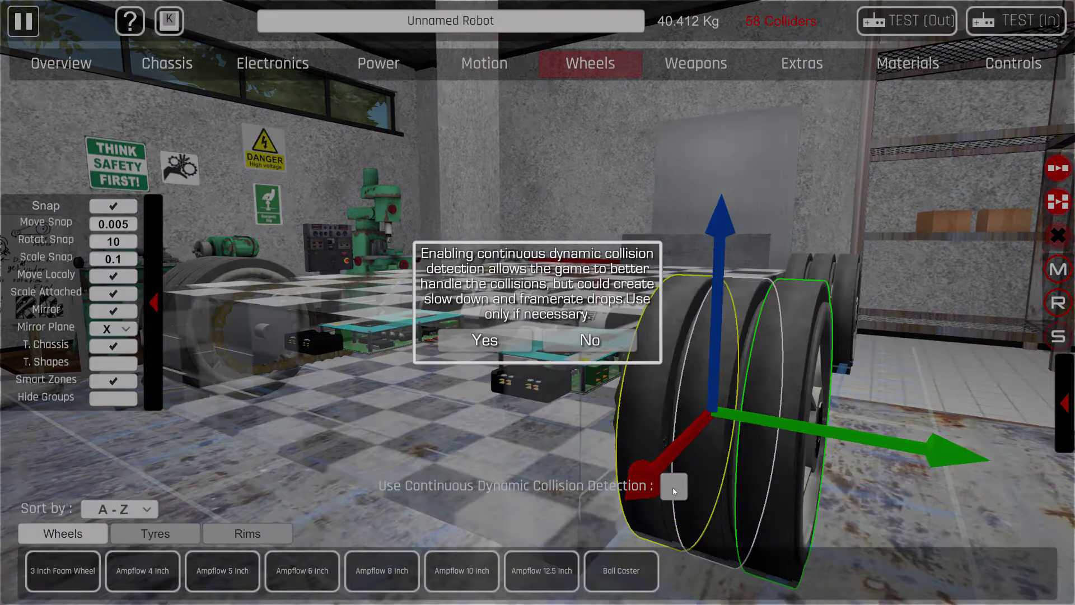
{"action": "left_click", "coordinate": [481, 340]}
{"action": "left_click", "coordinate": [673, 486]}
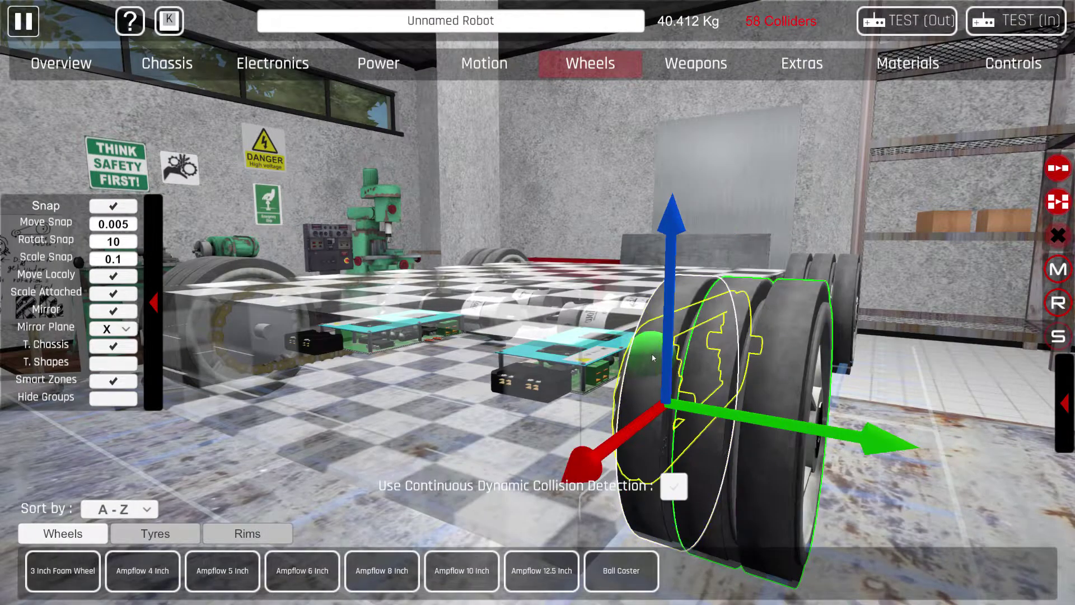
{"action": "left_click", "coordinate": [674, 486]}
{"action": "left_click", "coordinate": [480, 340]}
Check the continuous dynamic collision detection setting on the individual wheels on both sides of the robot
{"action": "scroll", "coordinate": [694, 417], "scroll_direction": "down", "scroll_amount": 6}
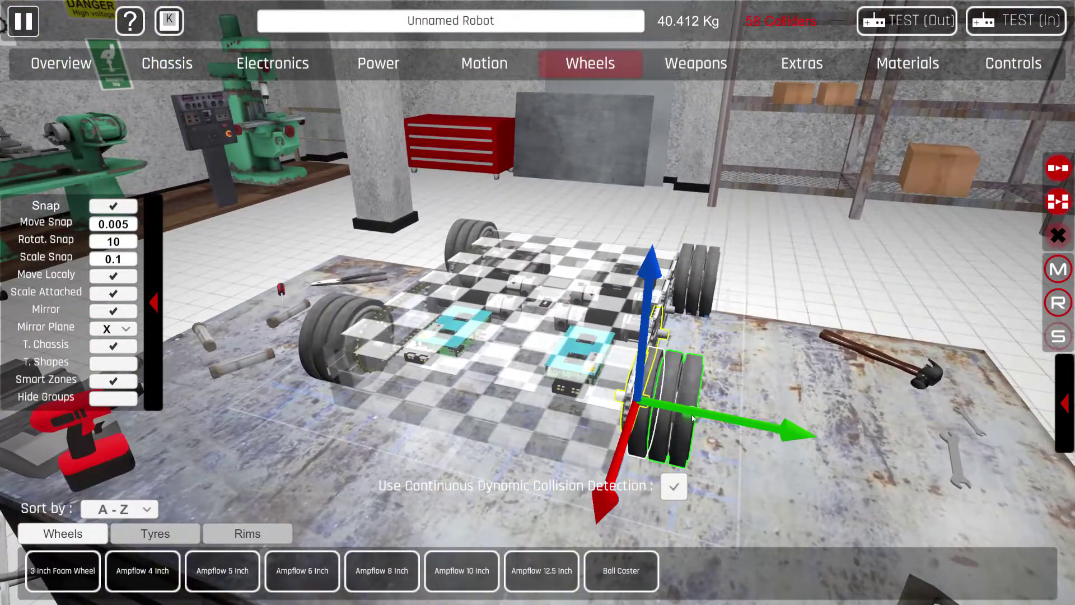
{"action": "left_click_drag", "start_coordinate": [695, 452], "coordinate": [694, 338]}
{"action": "left_click", "coordinate": [710, 340]}
{"action": "left_click", "coordinate": [692, 335]}
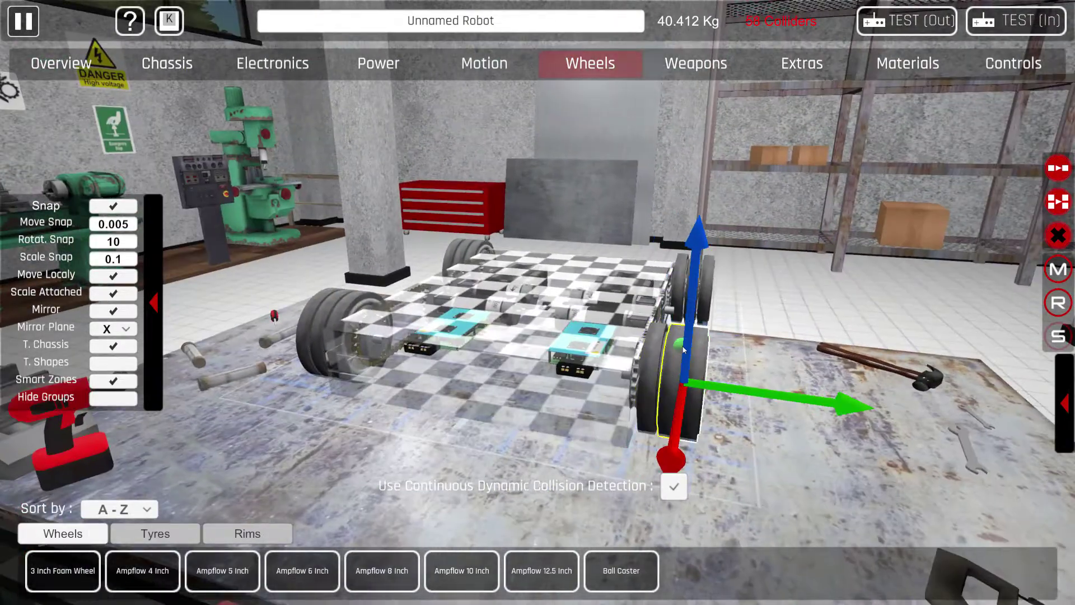
{"action": "left_click", "coordinate": [675, 341]}
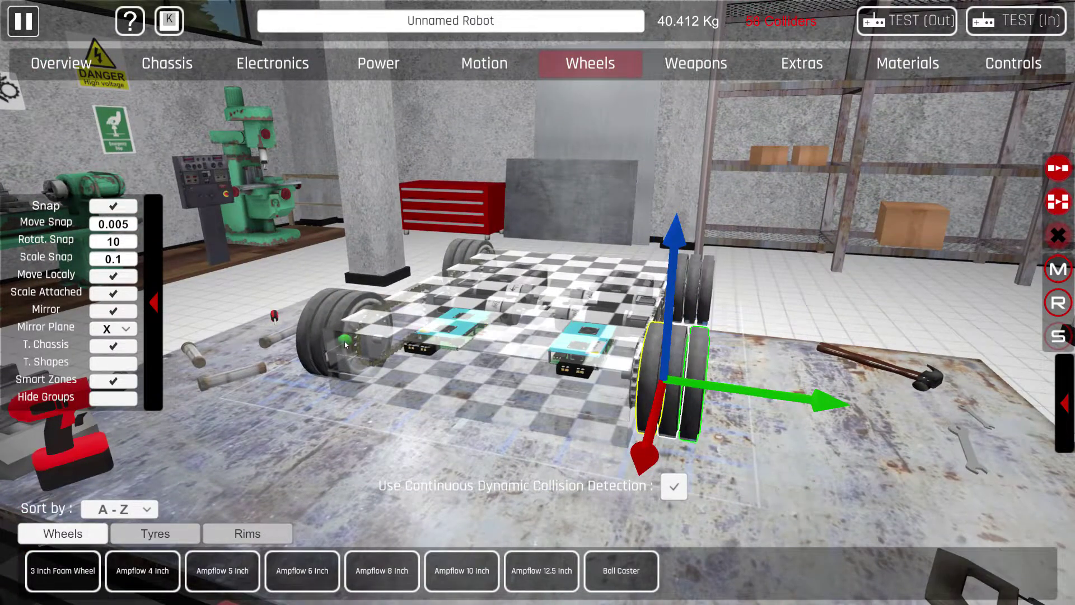
{"action": "left_click_drag", "start_coordinate": [345, 344], "coordinate": [420, 373]}
{"action": "left_click", "coordinate": [420, 373]}
{"action": "left_click_drag", "start_coordinate": [745, 352], "coordinate": [672, 349]}
{"action": "left_click", "coordinate": [706, 337]}
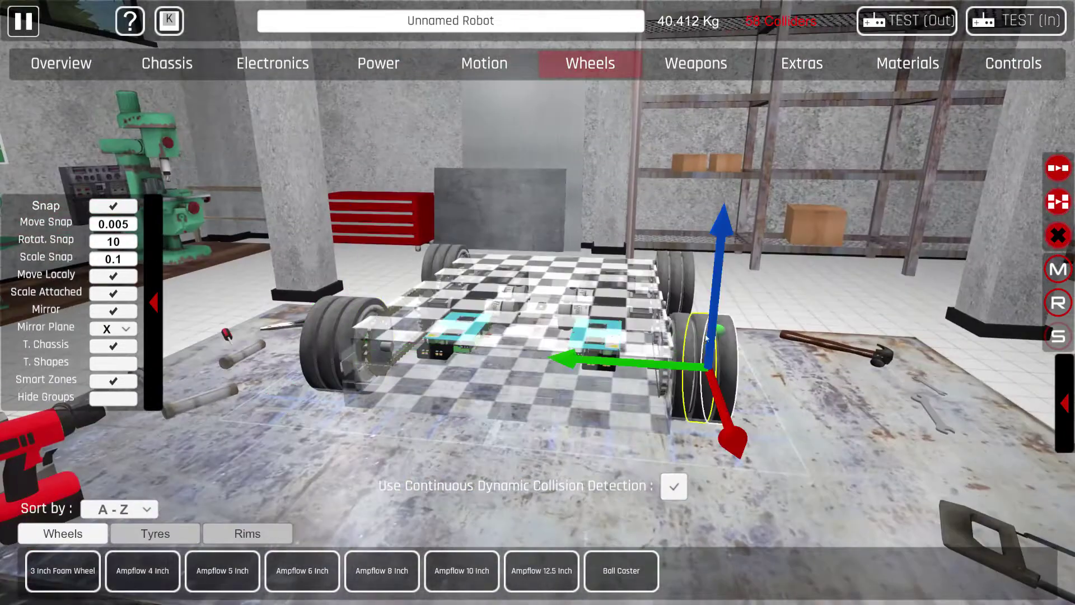
{"action": "left_click", "coordinate": [370, 340]}
{"action": "left_click_drag", "start_coordinate": [330, 315], "coordinate": [440, 343]}
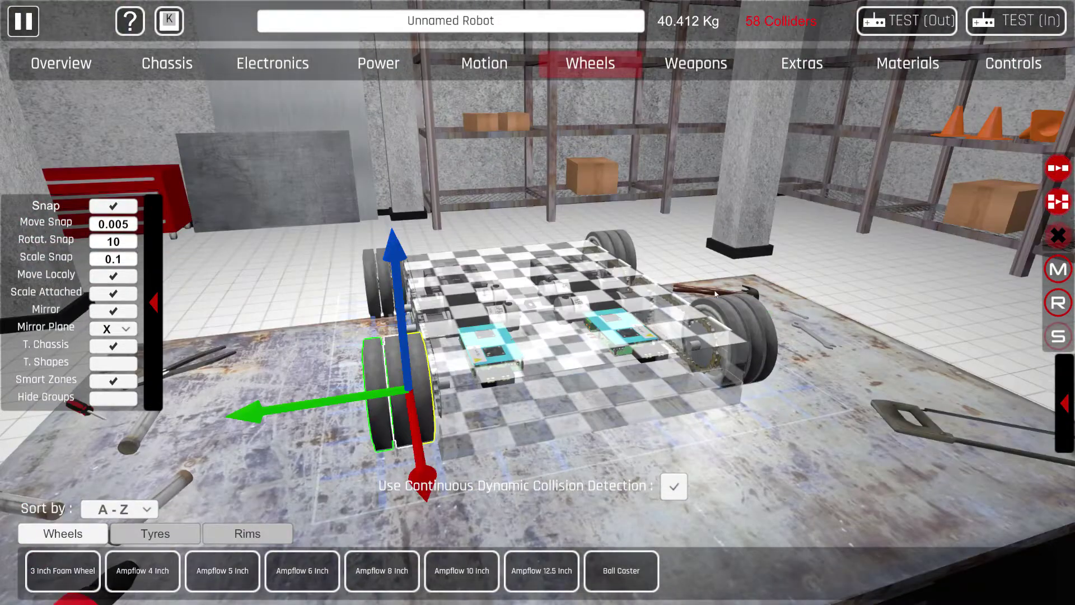
{"action": "left_click_drag", "start_coordinate": [758, 329], "coordinate": [621, 272]}
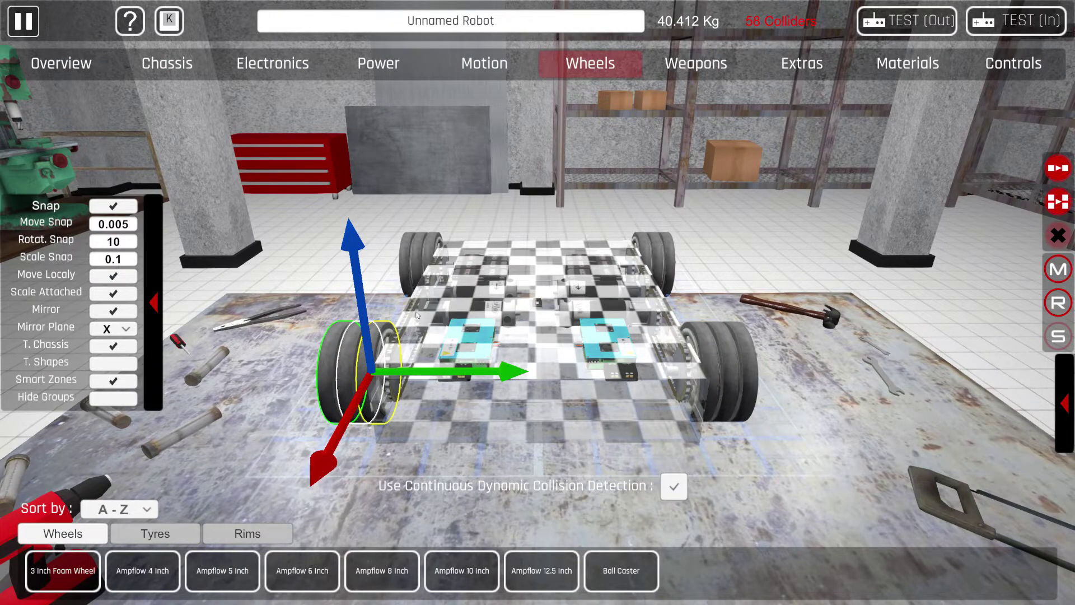
{"action": "left_click_drag", "start_coordinate": [431, 310], "coordinate": [408, 333]}
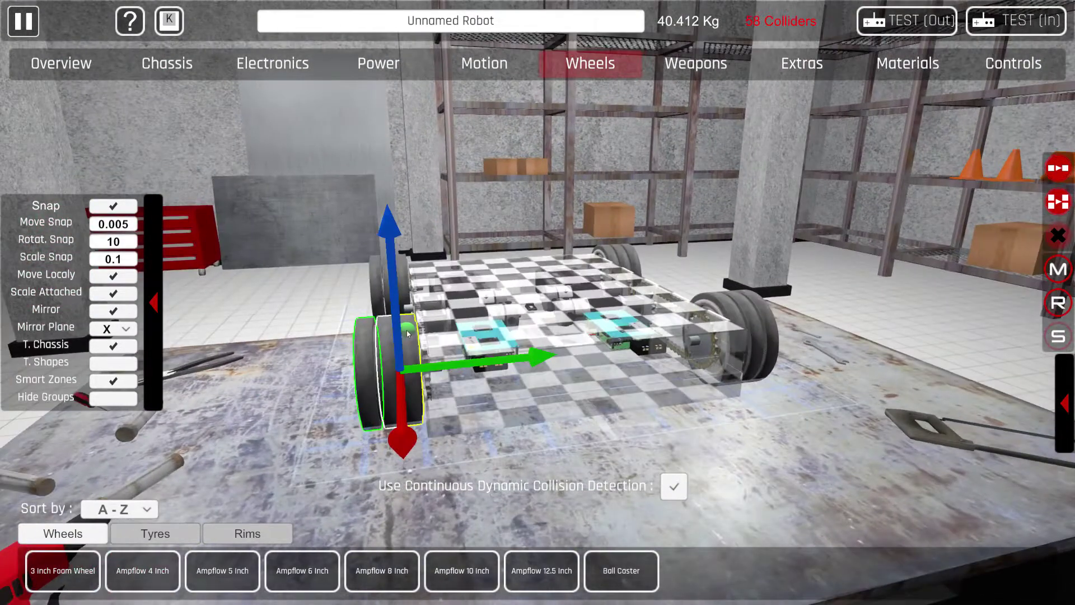
{"action": "left_click", "coordinate": [377, 349]}
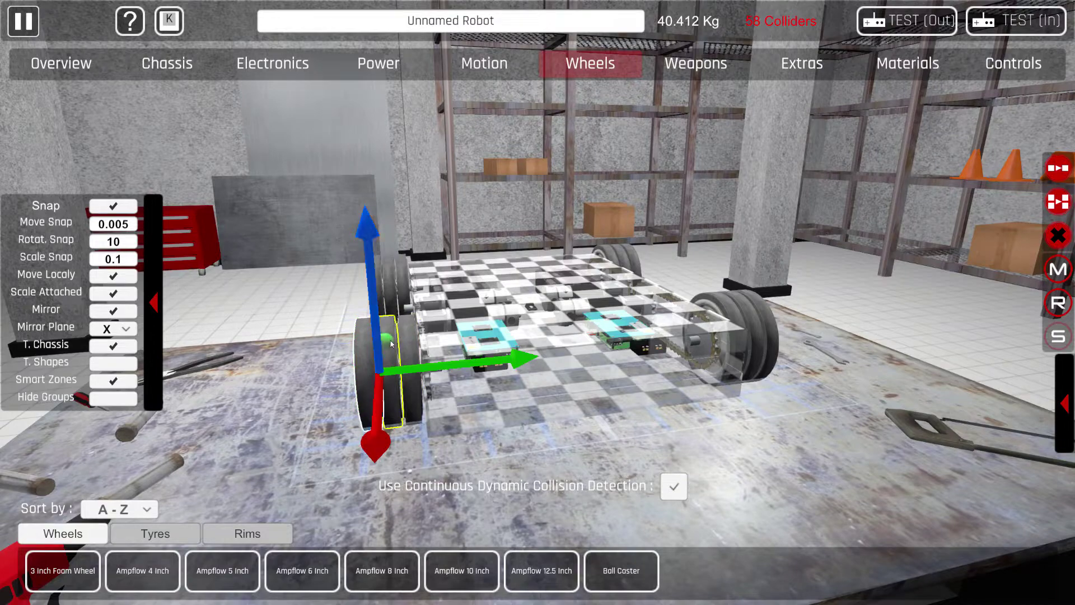
{"action": "left_click_drag", "start_coordinate": [391, 343], "coordinate": [682, 383]}
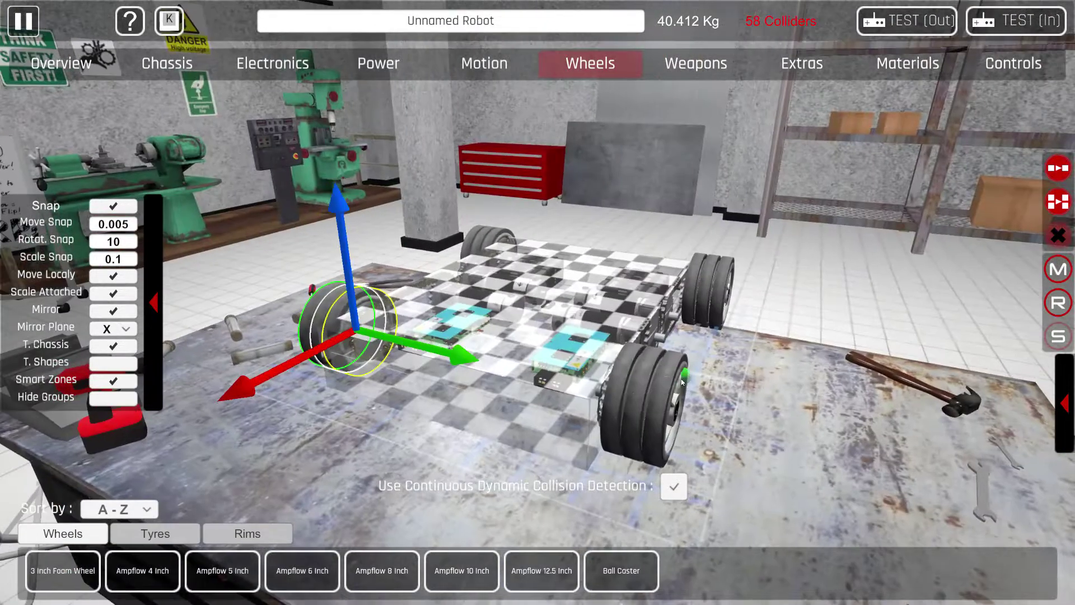
{"action": "left_click", "coordinate": [648, 386]}
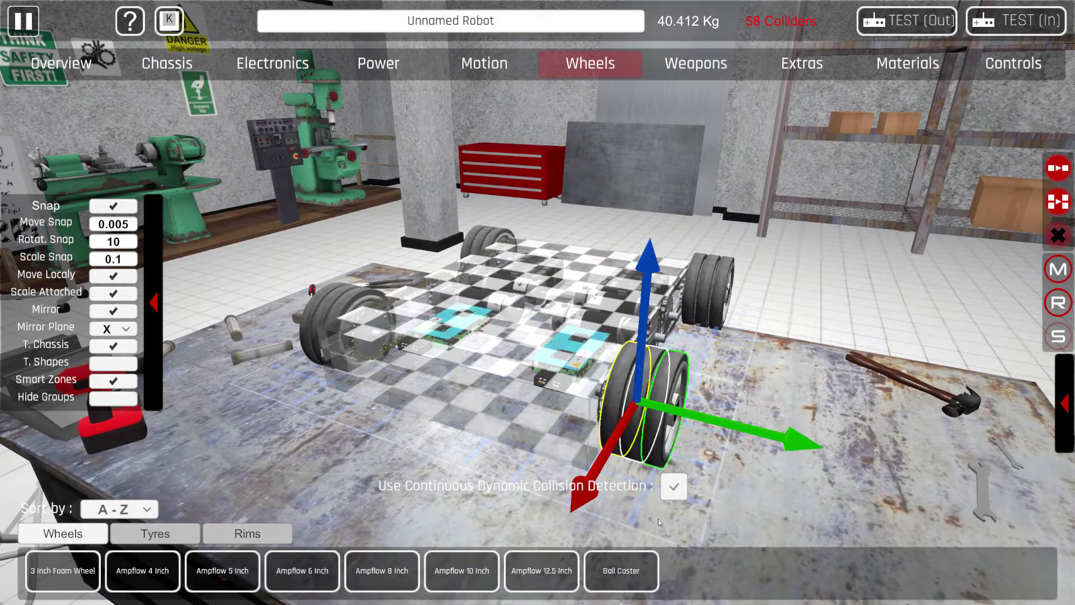
{"action": "left_click_drag", "start_coordinate": [658, 518], "coordinate": [998, 501]}
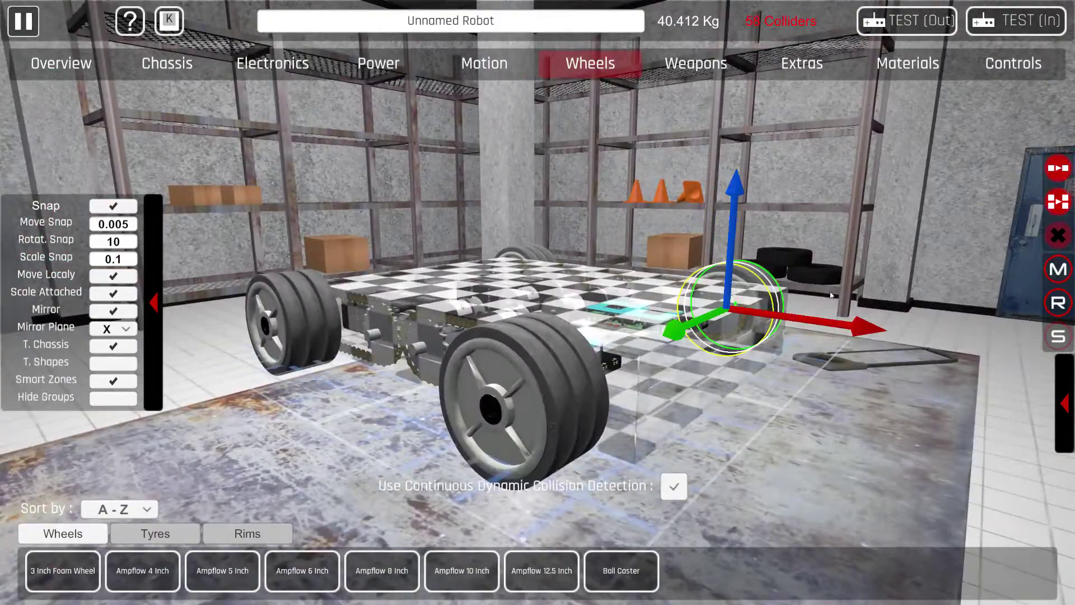
{"action": "left_click_drag", "start_coordinate": [831, 295], "coordinate": [797, 382]}
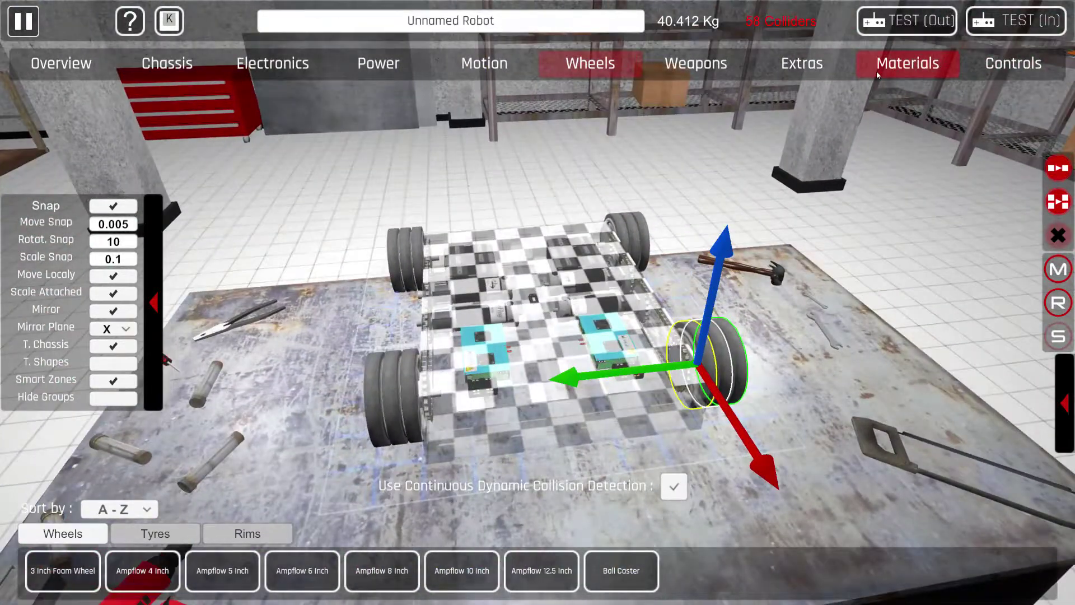
Set the chassis material to Steel on all sides with a 6 mm thickness
{"action": "left_click_drag", "start_coordinate": [907, 63], "coordinate": [931, 53]}
{"action": "left_click", "coordinate": [891, 59]}
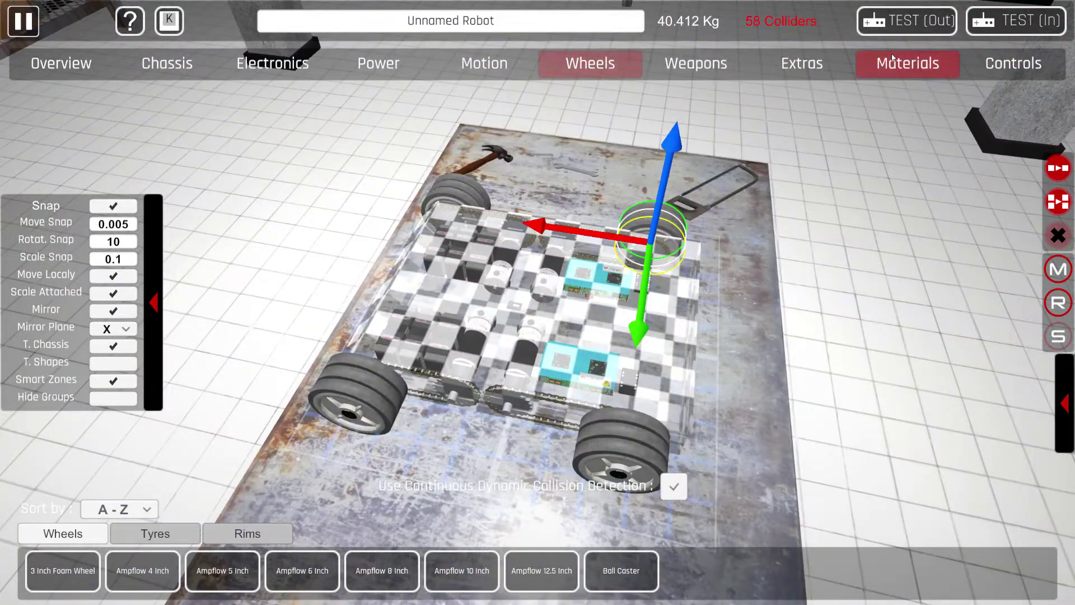
{"action": "left_click_drag", "start_coordinate": [564, 327], "coordinate": [327, 326]}
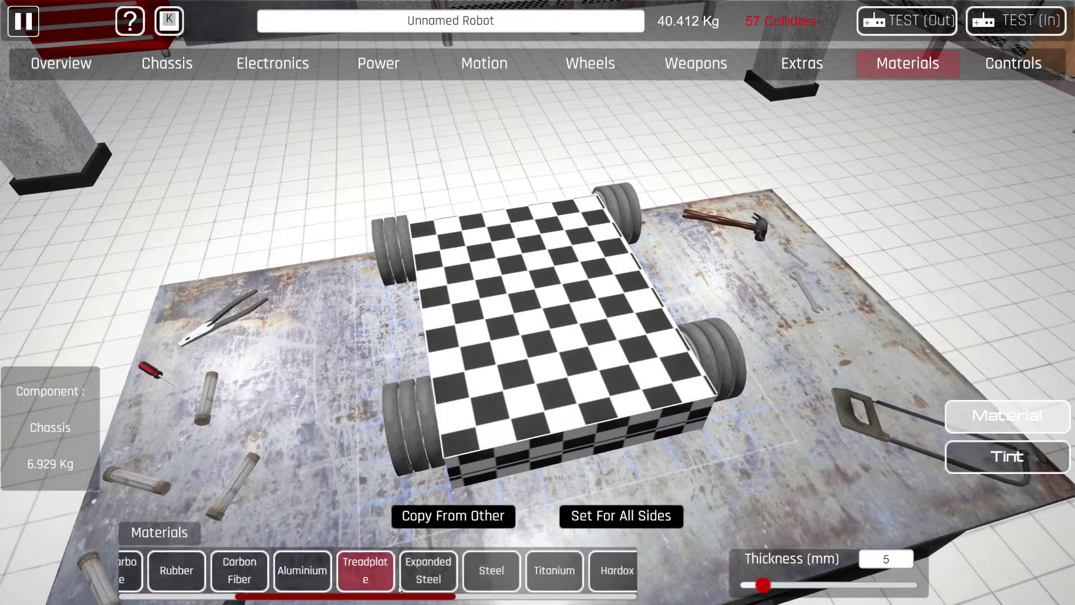
{"action": "left_click", "coordinate": [373, 575]}
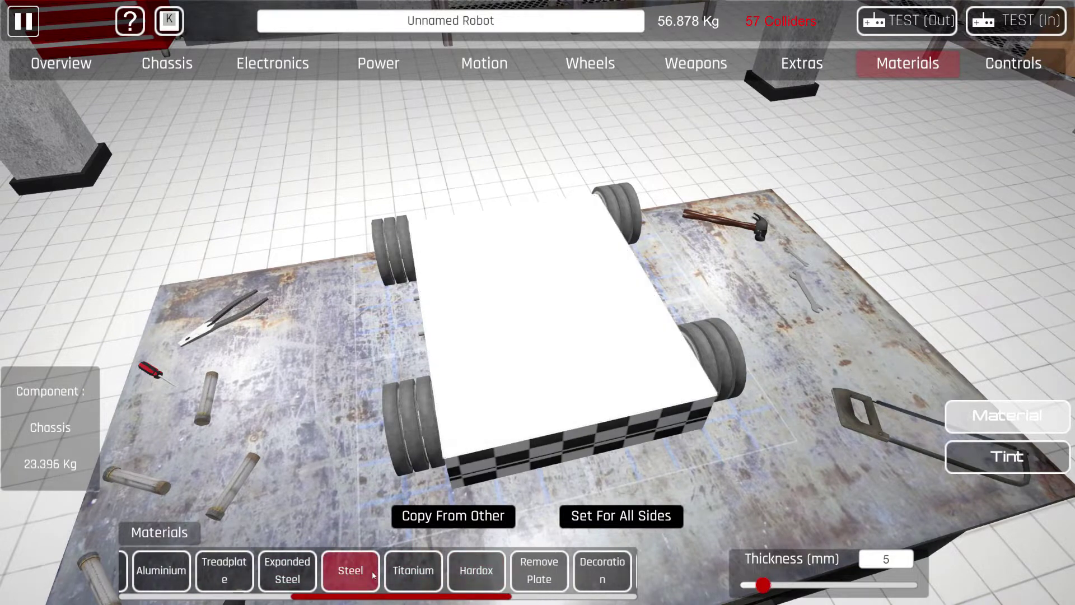
{"action": "left_click", "coordinate": [621, 515]}
{"action": "left_click_drag", "start_coordinate": [644, 392], "coordinate": [757, 3]}
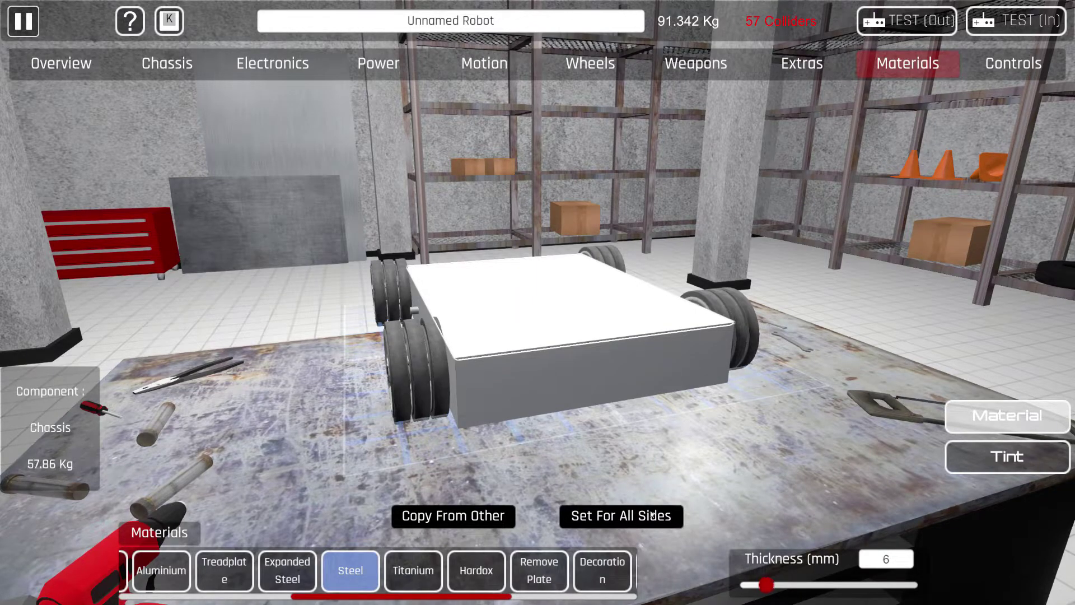
{"action": "left_click_drag", "start_coordinate": [849, 212], "coordinate": [775, 128]}
{"action": "left_click", "coordinate": [700, 65]}
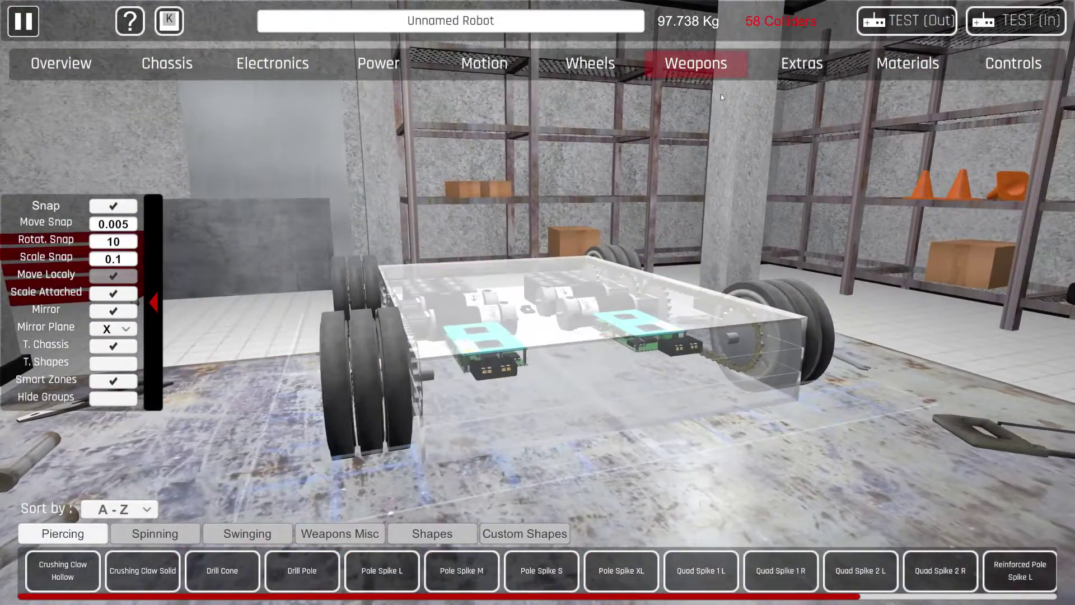
{"action": "left_click", "coordinate": [578, 74]}
{"action": "left_click", "coordinate": [700, 64]}
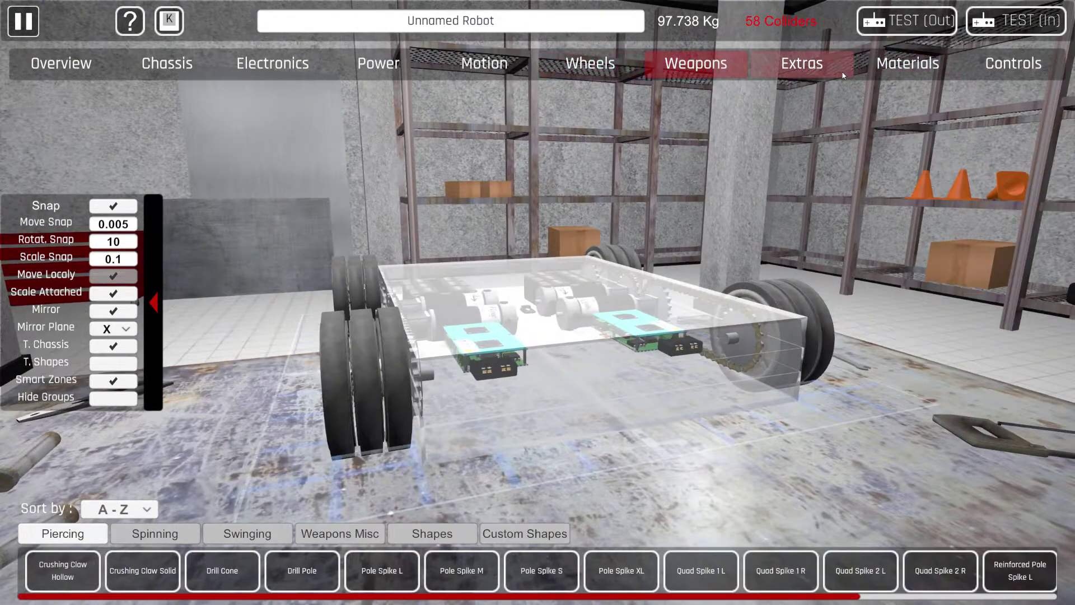
Attach a single unmirrored Bracket Hinge Wide at the centre of the chassis end face nearest the battery hubs
{"action": "left_click", "coordinate": [802, 64]}
{"action": "left_click_drag", "start_coordinate": [731, 262], "coordinate": [707, 135]}
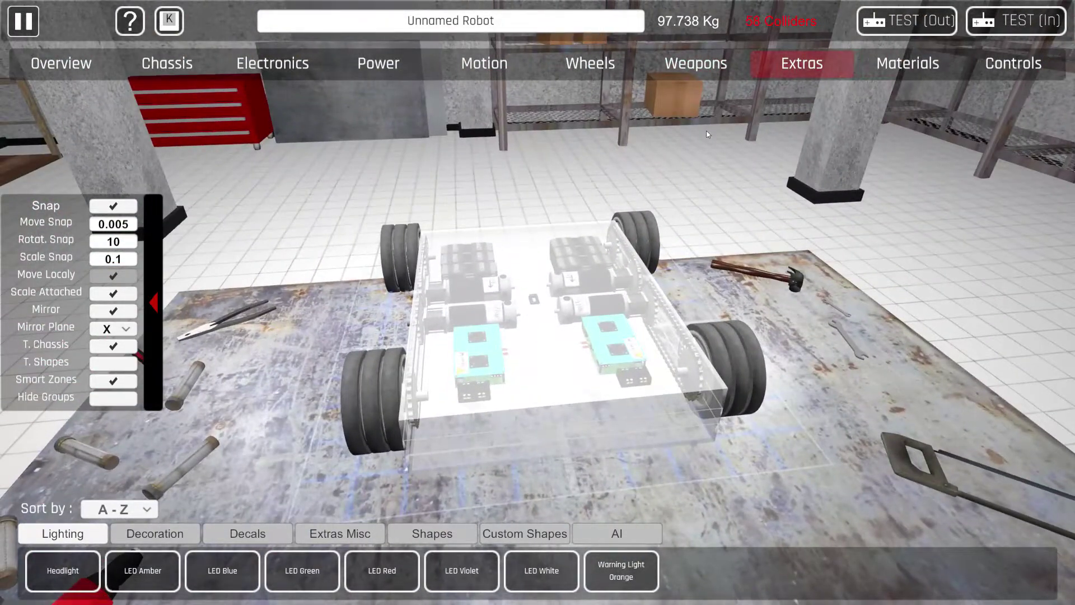
{"action": "left_click_drag", "start_coordinate": [396, 421], "coordinate": [371, 448]}
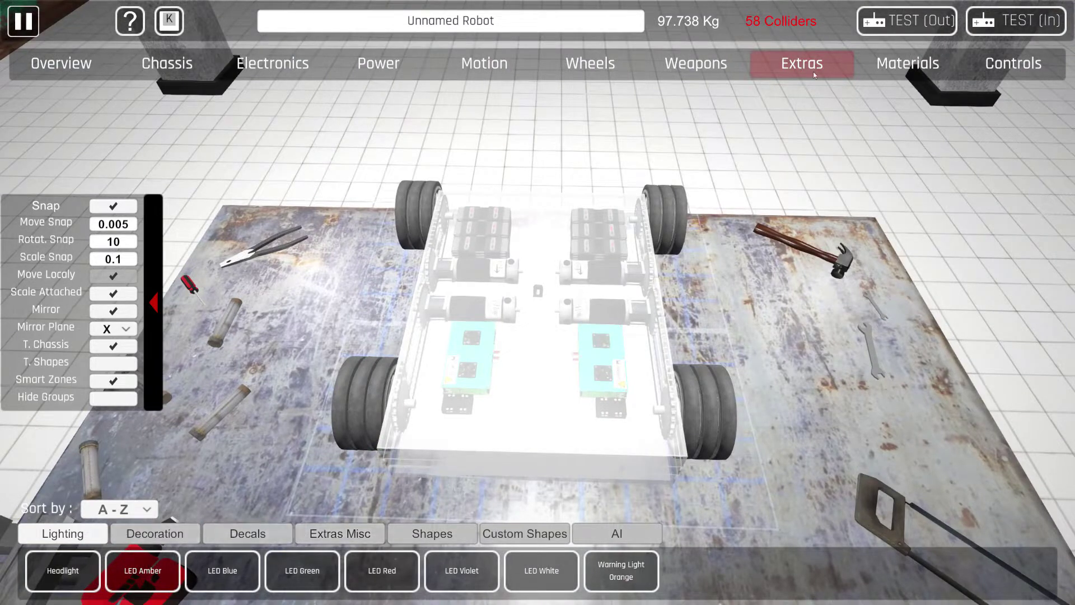
{"action": "left_click", "coordinate": [340, 533]}
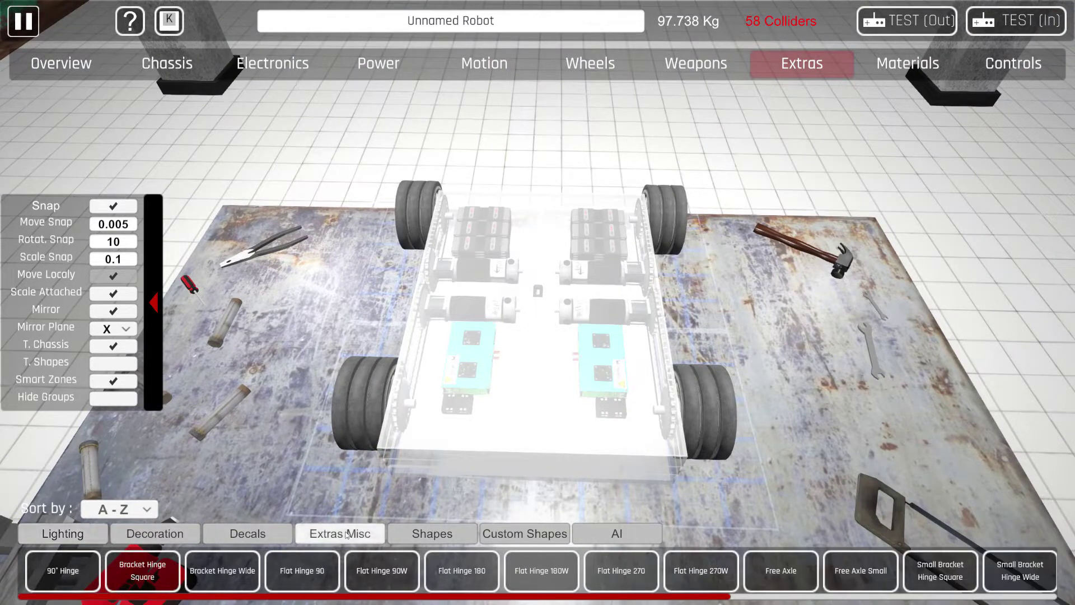
{"action": "left_click", "coordinate": [55, 573]}
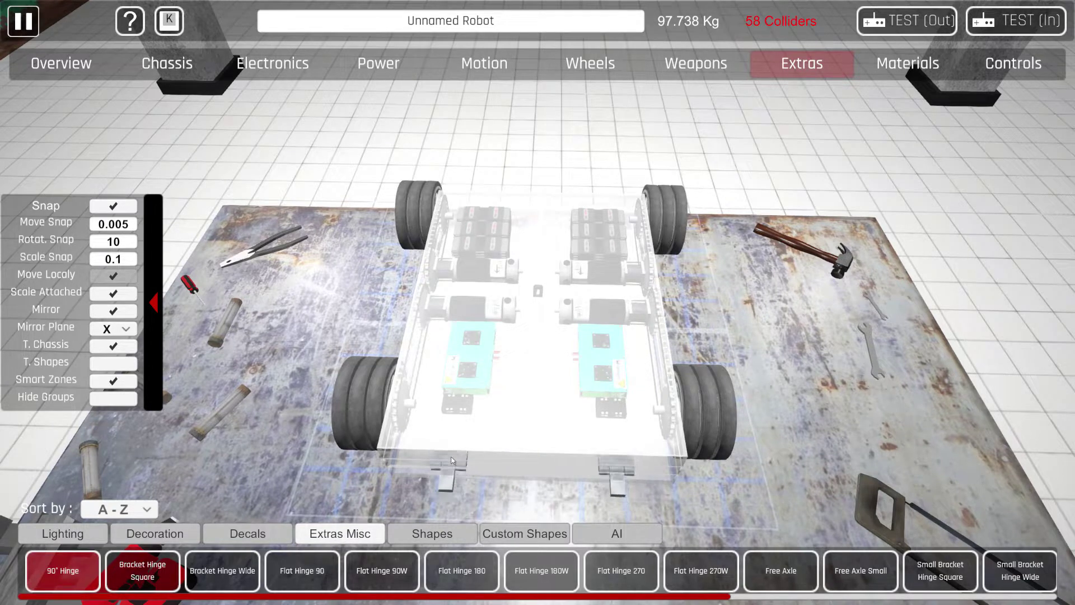
{"action": "left_click", "coordinate": [223, 578]}
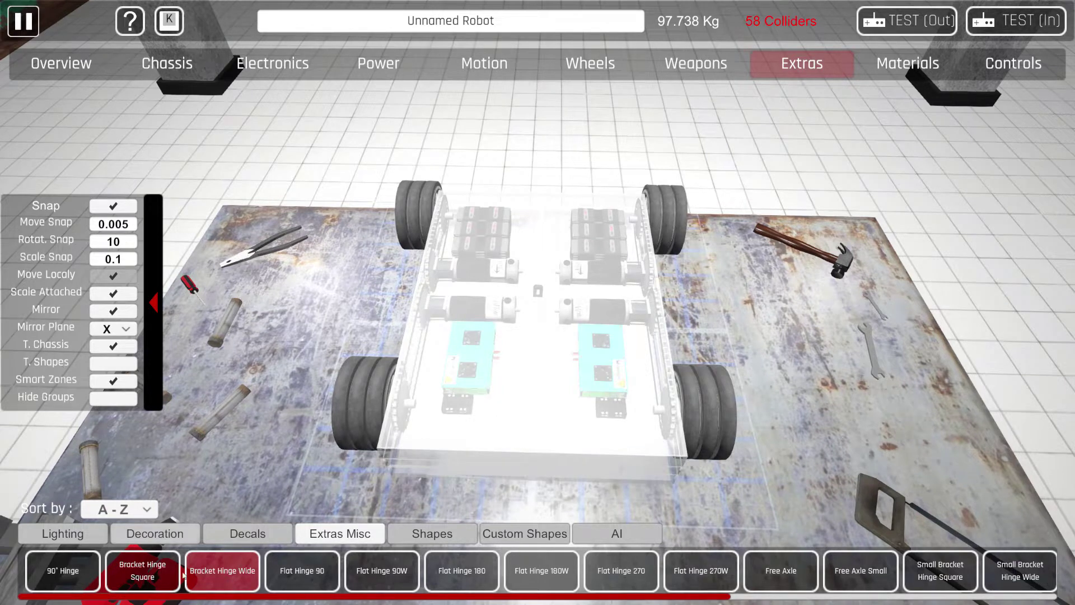
{"action": "left_click", "coordinate": [291, 572]}
{"action": "left_click", "coordinate": [227, 565]}
{"action": "scroll", "coordinate": [202, 568], "scroll_direction": "up", "scroll_amount": 1}
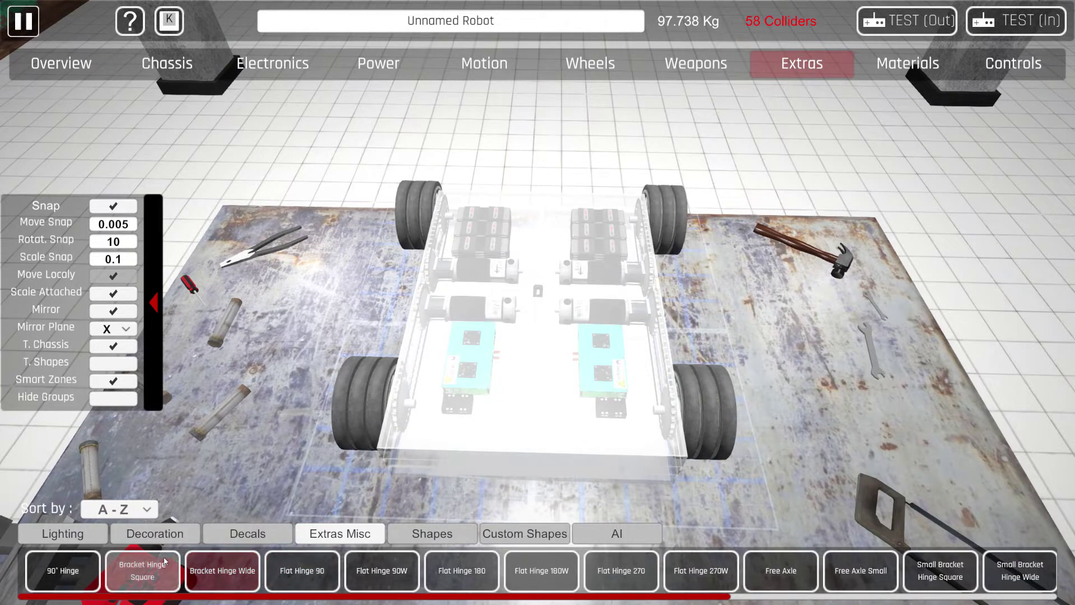
{"action": "left_click", "coordinate": [238, 576]}
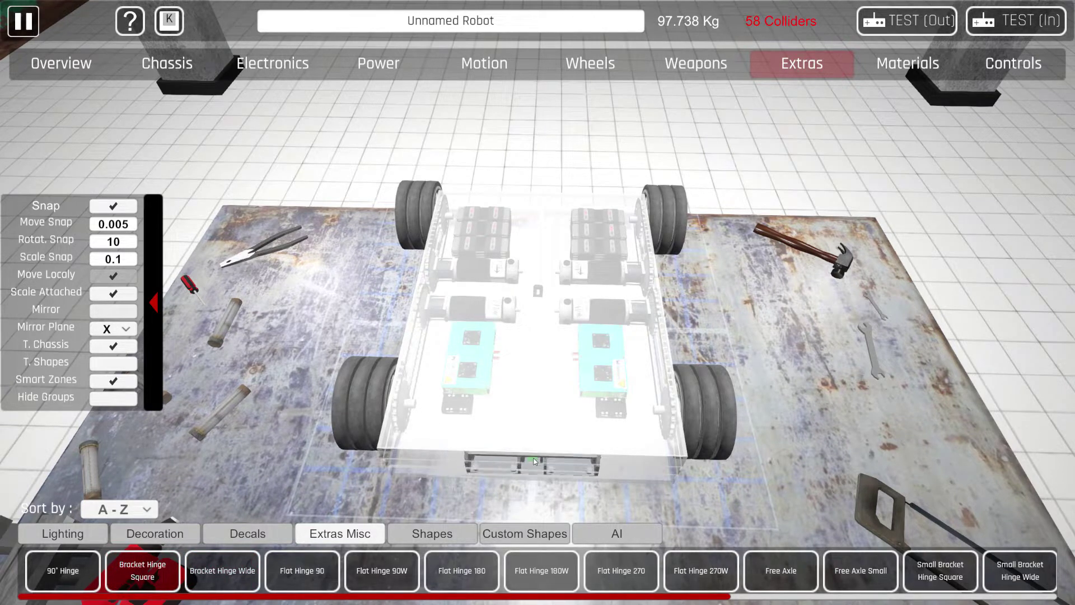
{"action": "left_click", "coordinate": [535, 456]}
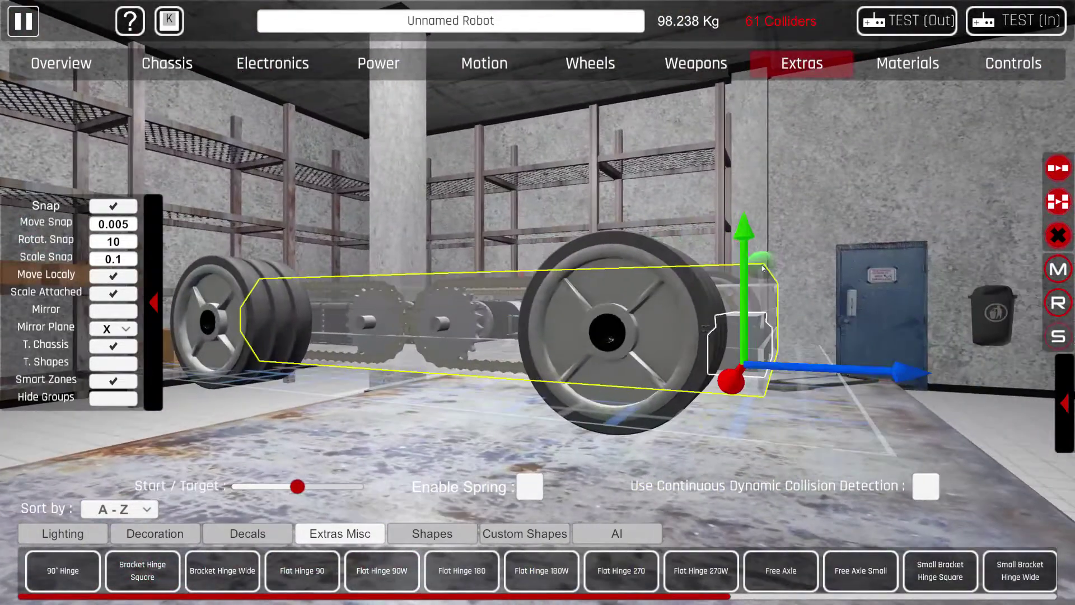
Rotate the bracket hinge on the chassis end face about its red axis and slide it outward, away from the chassis
{"action": "left_click", "coordinate": [1062, 304]}
{"action": "left_click_drag", "start_coordinate": [880, 263], "coordinate": [952, 335]}
{"action": "left_click_drag", "start_coordinate": [885, 283], "coordinate": [919, 375]}
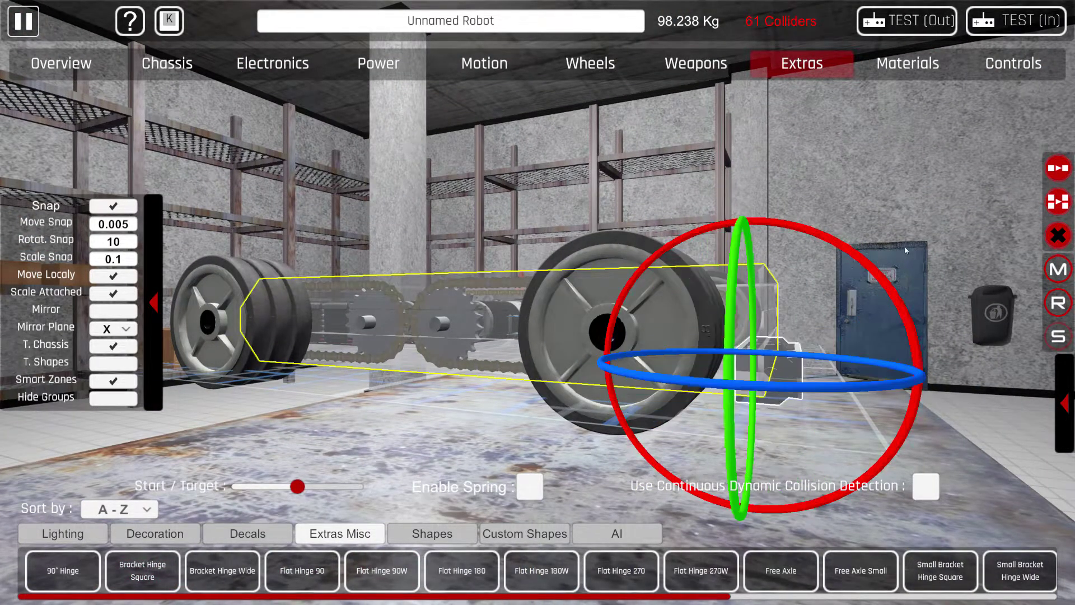
{"action": "left_click", "coordinate": [874, 358]}
{"action": "left_click", "coordinate": [795, 356]}
{"action": "left_click_drag", "start_coordinate": [812, 367], "coordinate": [819, 370]}
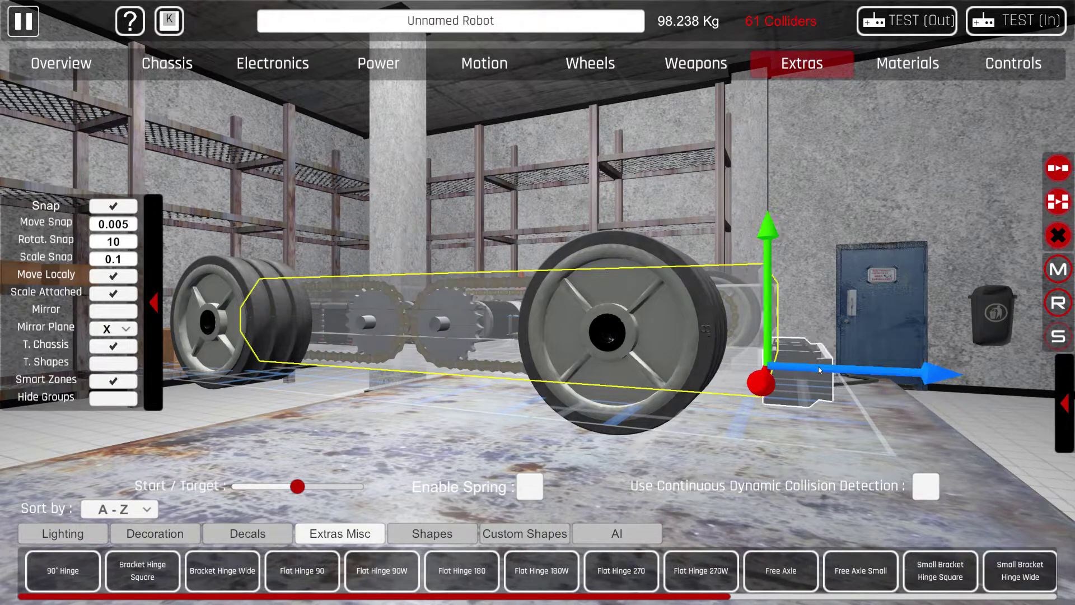
Raise the bracket hinge along its green axis on the chassis end face and deselect it
{"action": "left_click_drag", "start_coordinate": [770, 339], "coordinate": [770, 286]}
{"action": "key", "text": "Escape"}
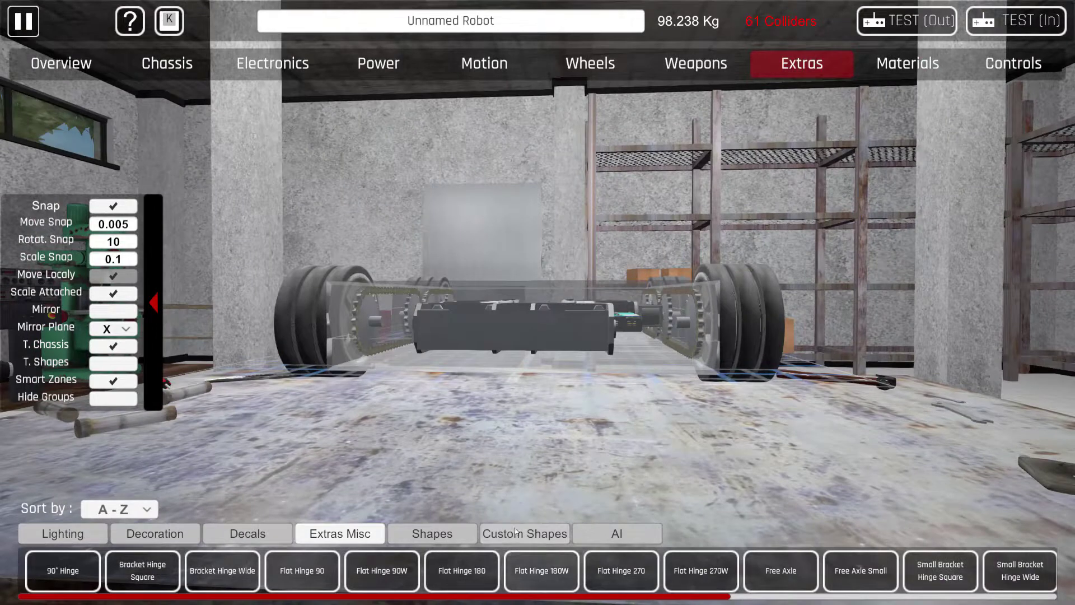
{"action": "left_click", "coordinate": [432, 534]}
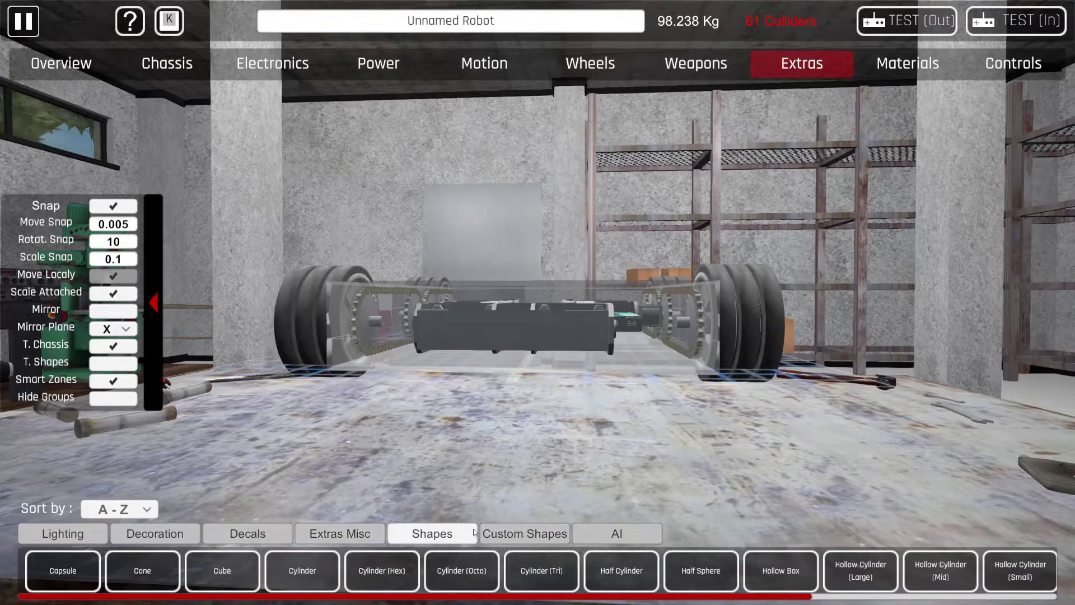
{"action": "scroll", "coordinate": [392, 570], "scroll_direction": "down", "scroll_amount": 4}
{"action": "left_click", "coordinate": [932, 571]}
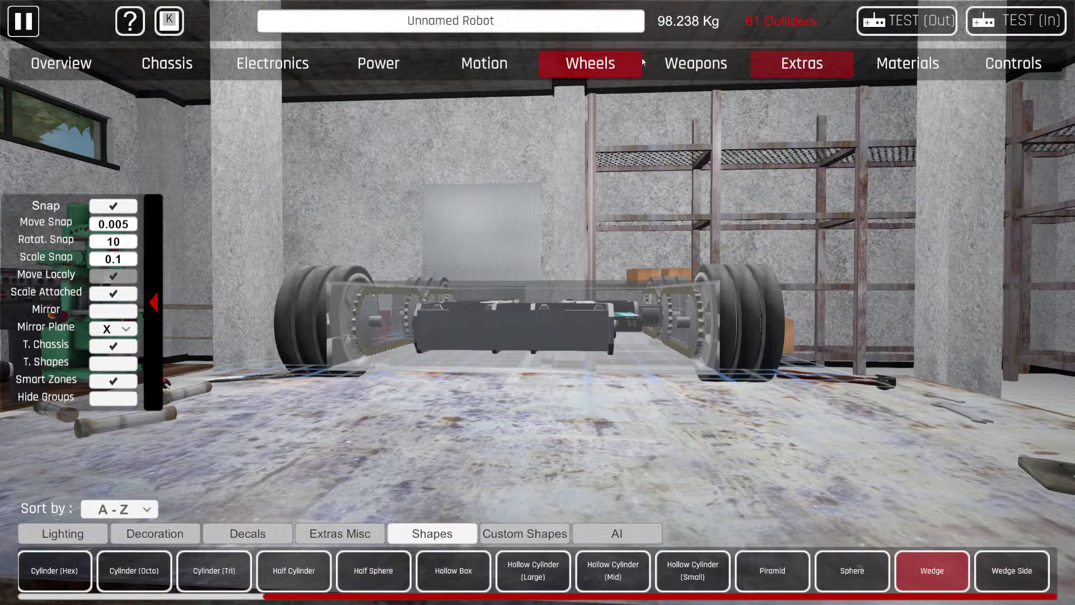
{"action": "left_click", "coordinate": [672, 63]}
{"action": "left_click", "coordinate": [787, 66]}
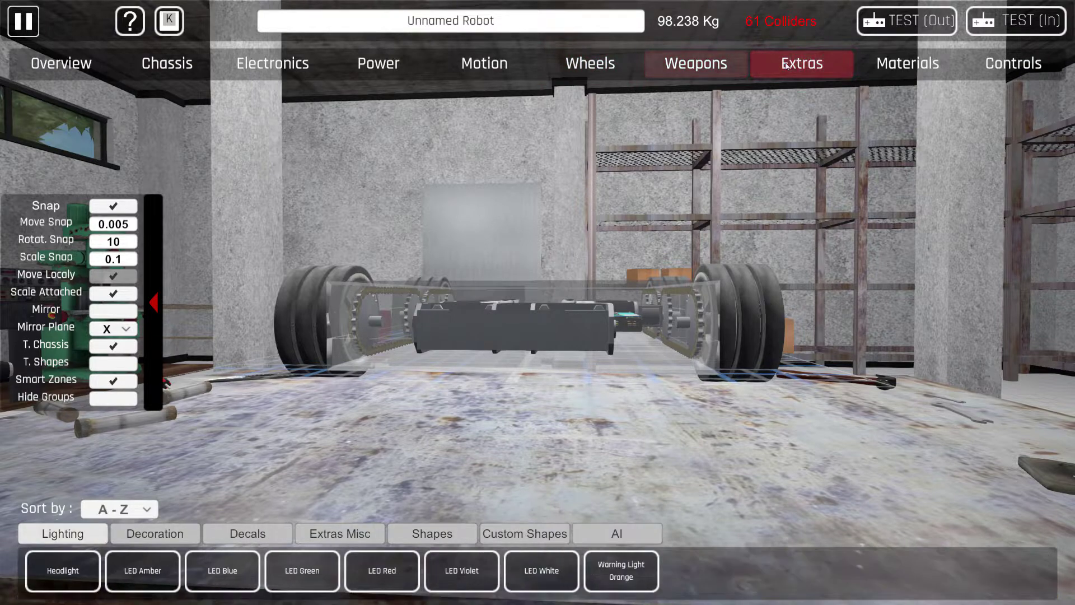
{"action": "left_click", "coordinate": [447, 539]}
Attach a Wedge from the weapon shapes to the centre of the bracket hinge at the chassis end
{"action": "left_click", "coordinate": [721, 67]}
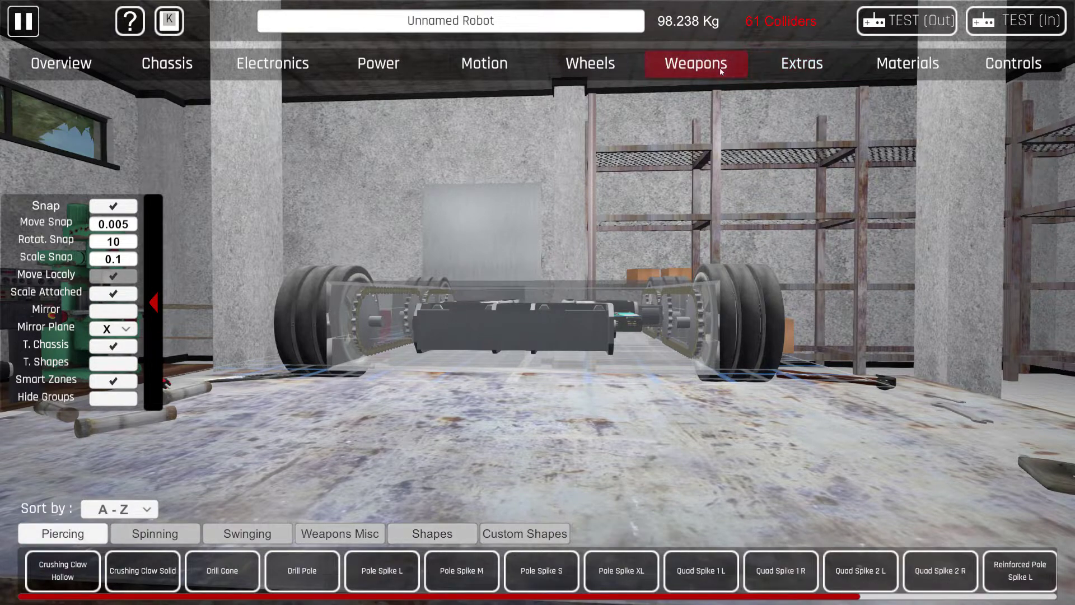
{"action": "left_click", "coordinate": [444, 534]}
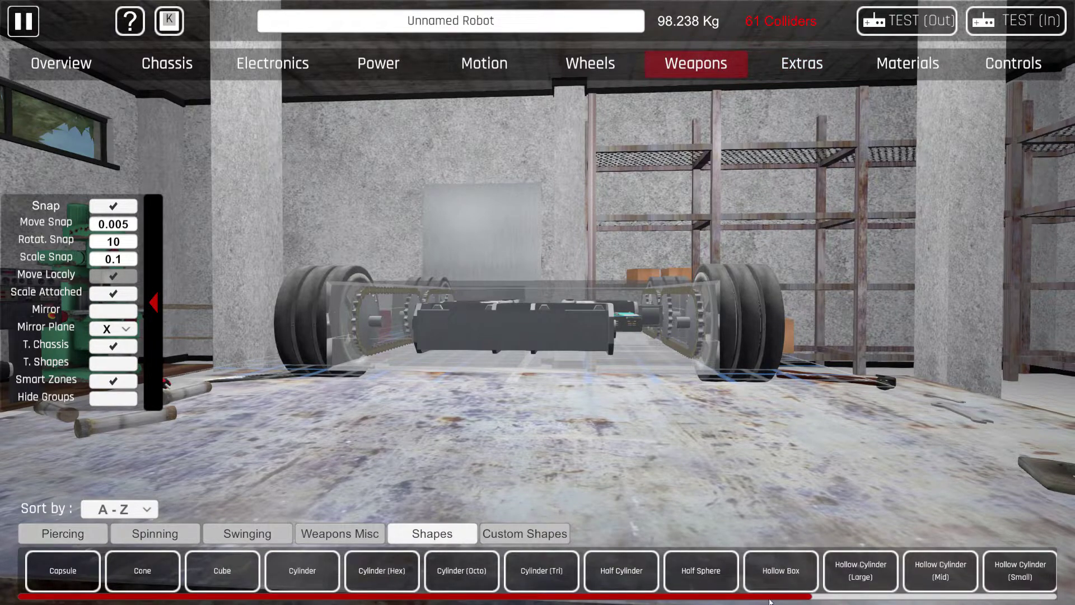
{"action": "scroll", "coordinate": [896, 579], "scroll_direction": "right", "scroll_amount": 5}
{"action": "left_click", "coordinate": [919, 572]}
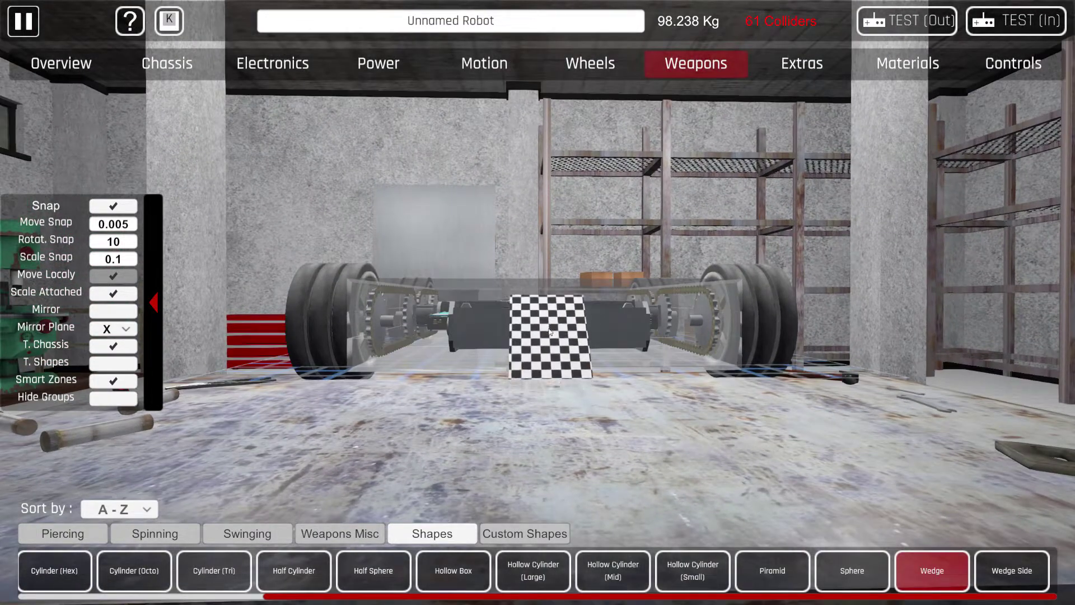
{"action": "left_click", "coordinate": [549, 332]}
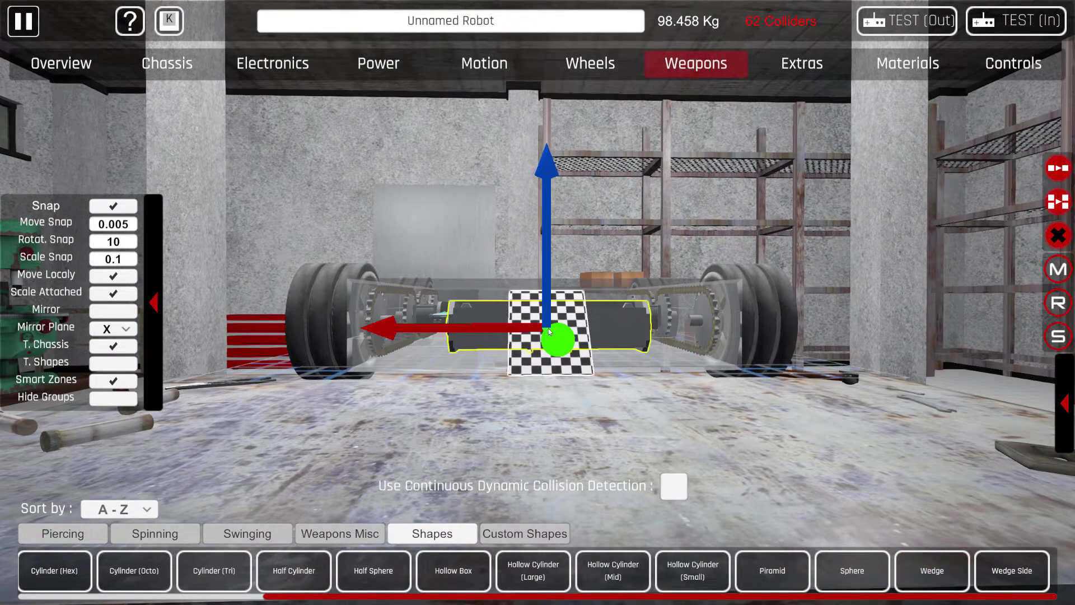
Scale the wedge on the hinge to 8.7 on X, 3.3 on Y and 1.4 on Z
{"action": "left_click", "coordinate": [1059, 358]}
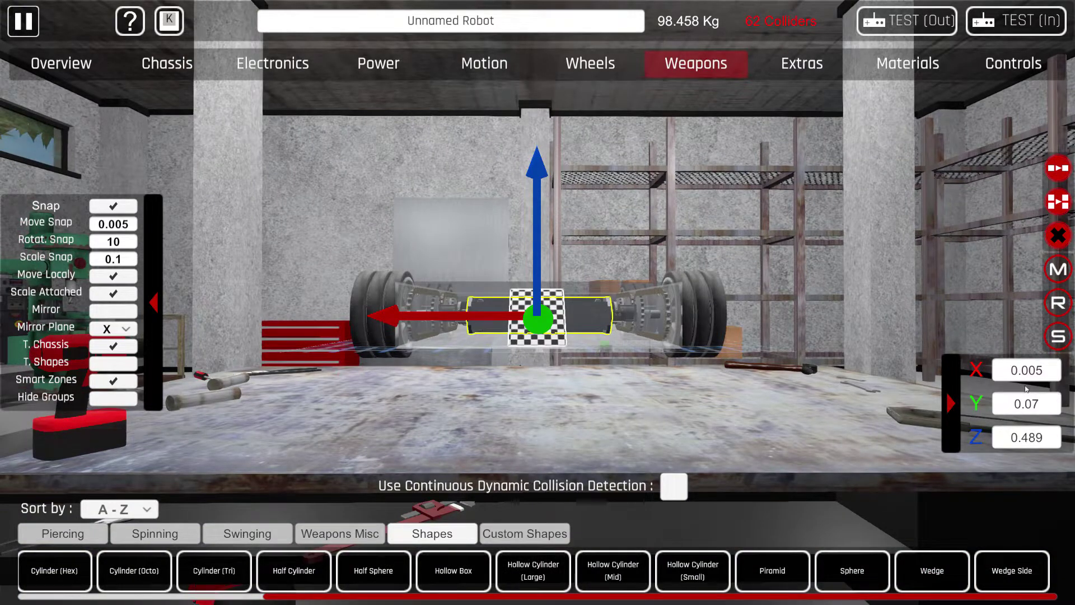
{"action": "left_click_drag", "start_coordinate": [535, 291], "coordinate": [588, 331]}
{"action": "left_click", "coordinate": [747, 323]}
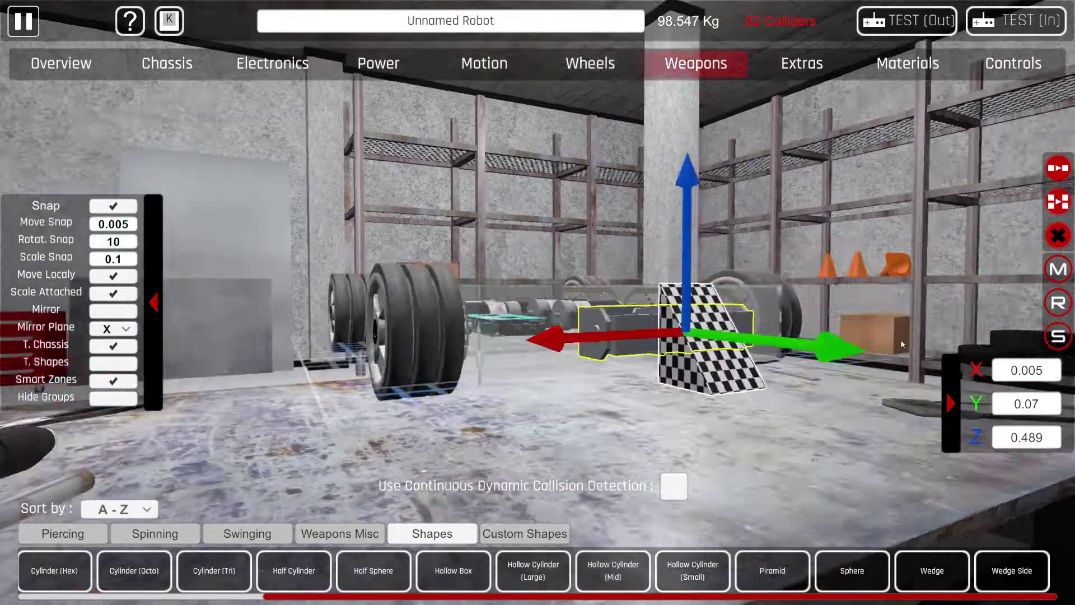
{"action": "left_click", "coordinate": [1052, 335]}
{"action": "left_click_drag", "start_coordinate": [896, 336], "coordinate": [541, 353]}
{"action": "left_click_drag", "start_coordinate": [420, 372], "coordinate": [637, 530]}
{"action": "left_click_drag", "start_coordinate": [481, 417], "coordinate": [236, 415]}
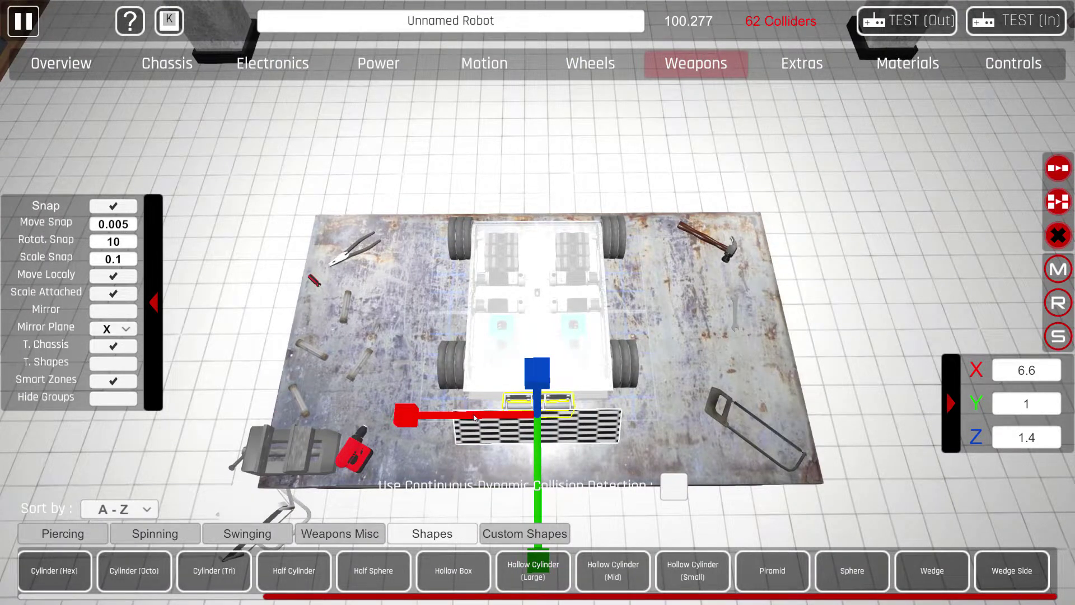
{"action": "left_click_drag", "start_coordinate": [475, 417], "coordinate": [994, 58]}
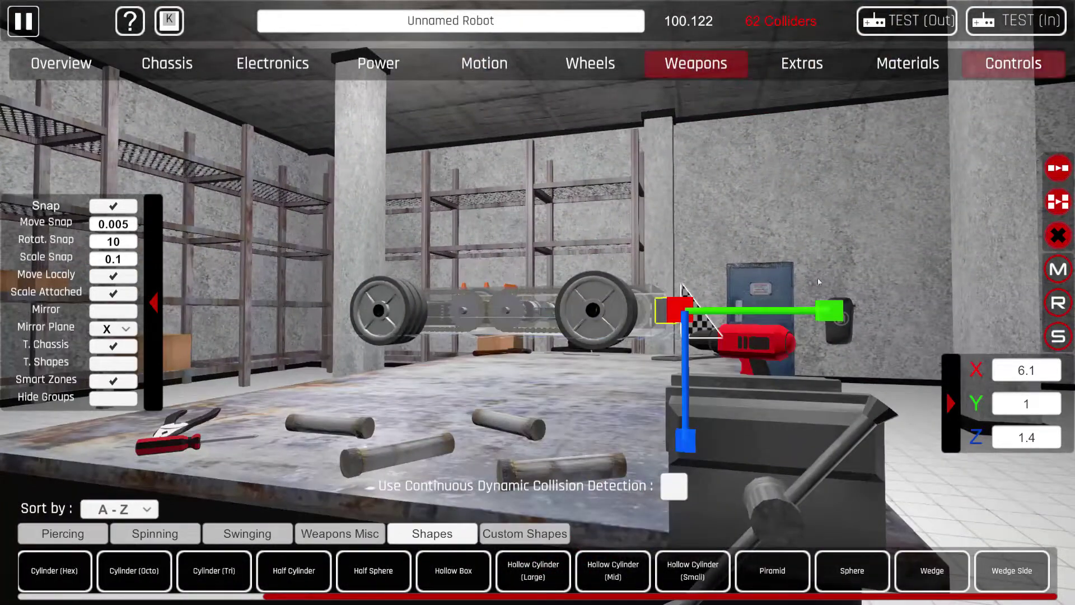
{"action": "left_click_drag", "start_coordinate": [709, 313], "coordinate": [530, 448]}
{"action": "left_click_drag", "start_coordinate": [504, 406], "coordinate": [140, 381]}
{"action": "left_click_drag", "start_coordinate": [560, 330], "coordinate": [596, 420]}
{"action": "left_click", "coordinate": [644, 392]}
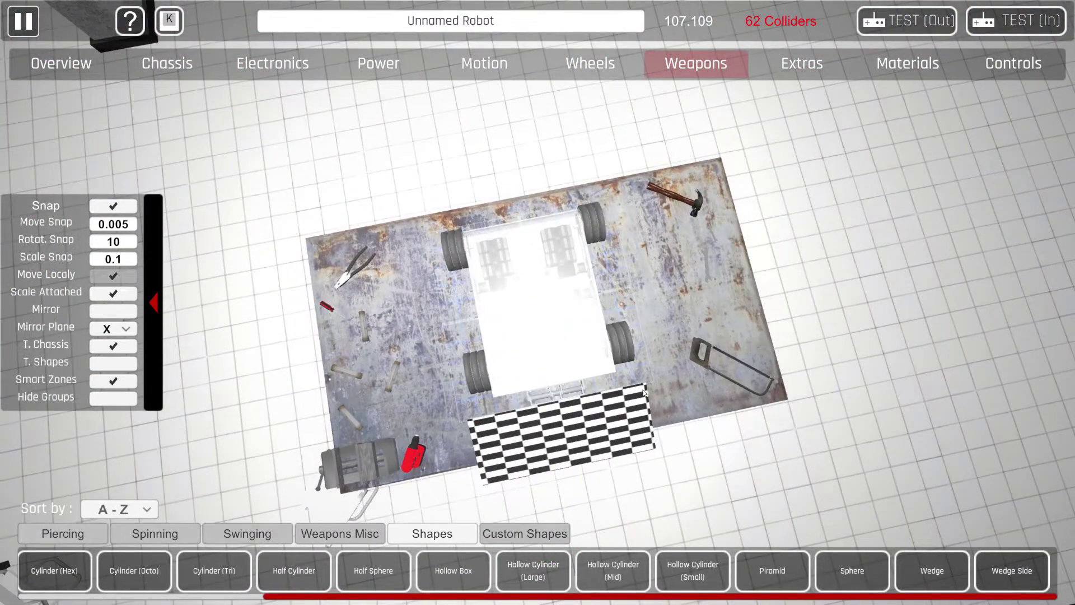
Slide the wedge along its green axis toward the chassis, to a Z position of 0.419
{"action": "left_click", "coordinate": [571, 455]}
{"action": "left_click_drag", "start_coordinate": [571, 454], "coordinate": [839, 226]}
{"action": "left_click", "coordinate": [767, 320]}
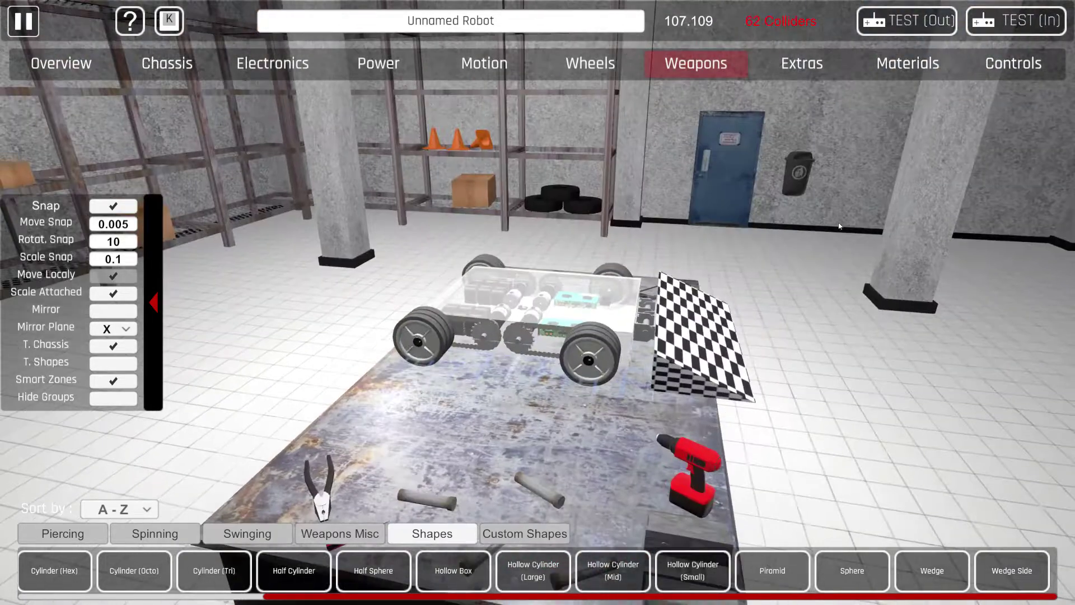
{"action": "left_click", "coordinate": [722, 338]}
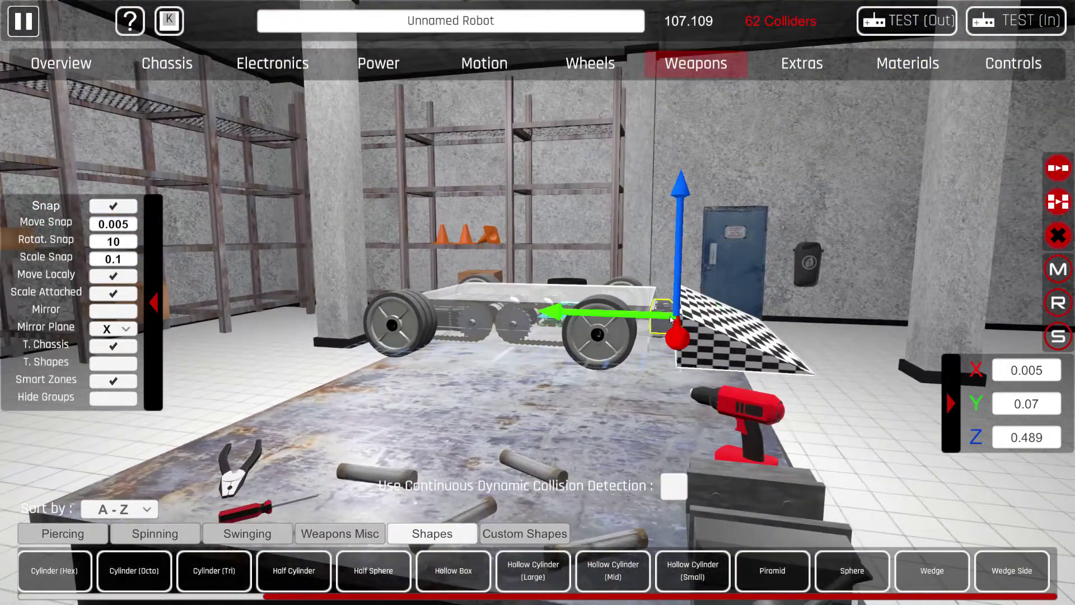
{"action": "left_click_drag", "start_coordinate": [662, 319], "coordinate": [634, 319]}
{"action": "left_click_drag", "start_coordinate": [700, 286], "coordinate": [151, 363]}
Try Steel on the wedge and settle on Titanium as its material
{"action": "left_click", "coordinate": [891, 64]}
{"action": "left_click", "coordinate": [438, 349]}
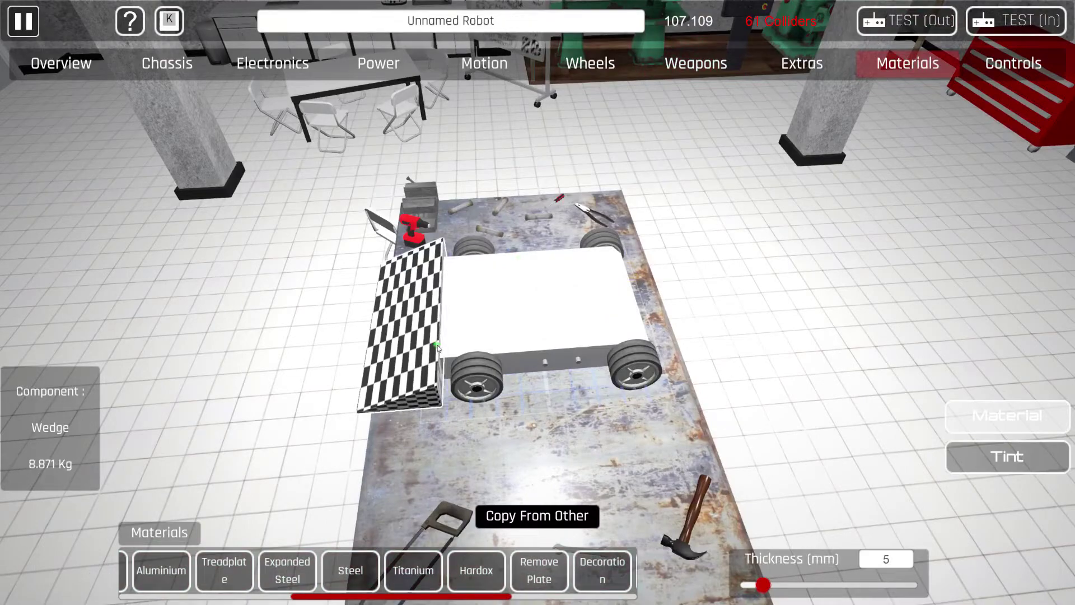
{"action": "left_click", "coordinate": [376, 579]}
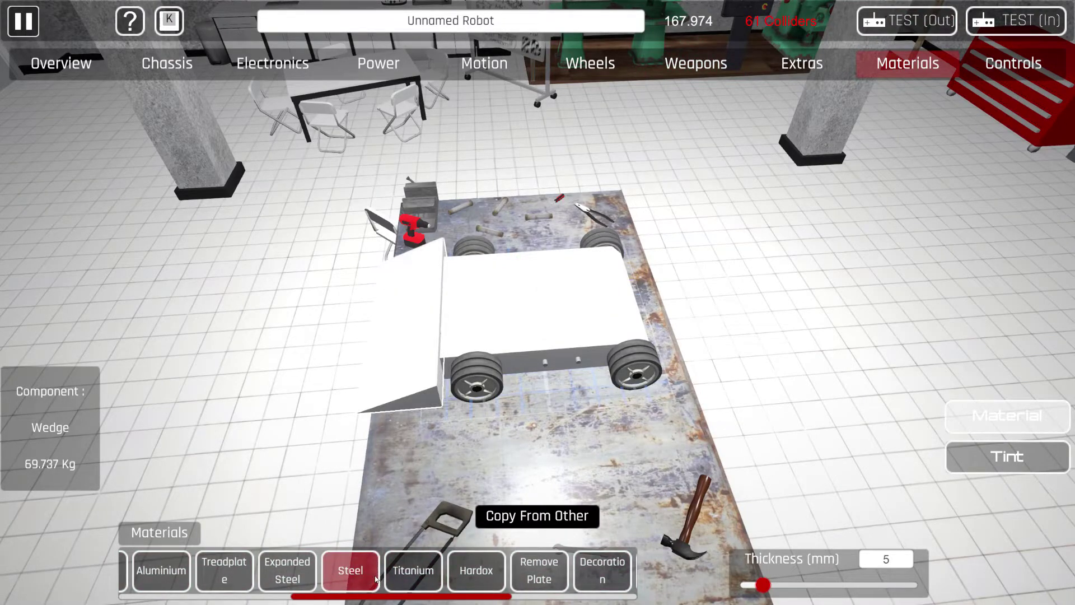
{"action": "left_click_drag", "start_coordinate": [354, 430], "coordinate": [910, 495]}
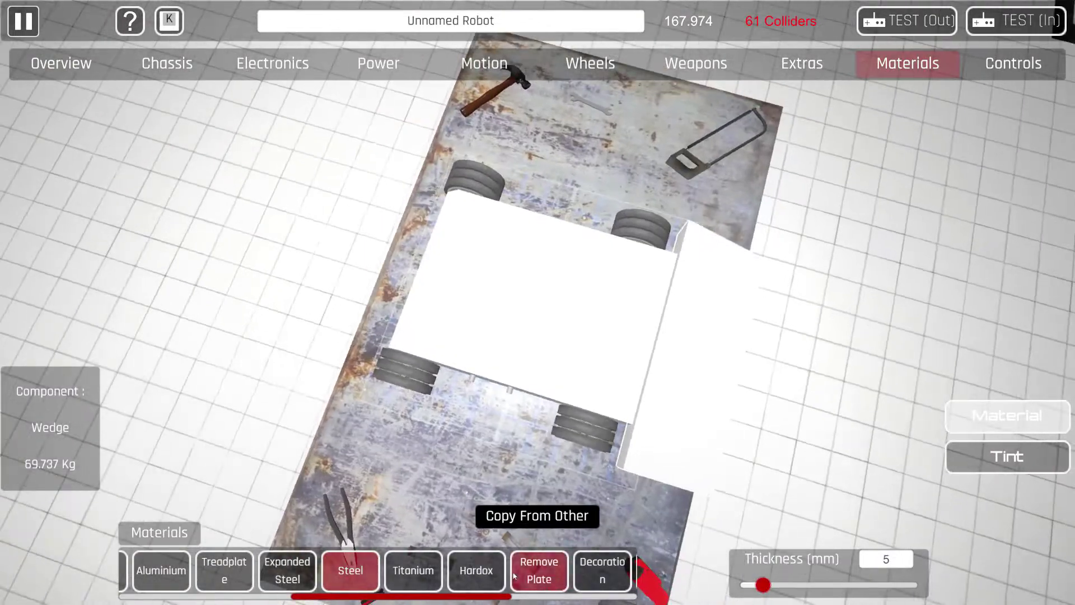
{"action": "left_click", "coordinate": [414, 583]}
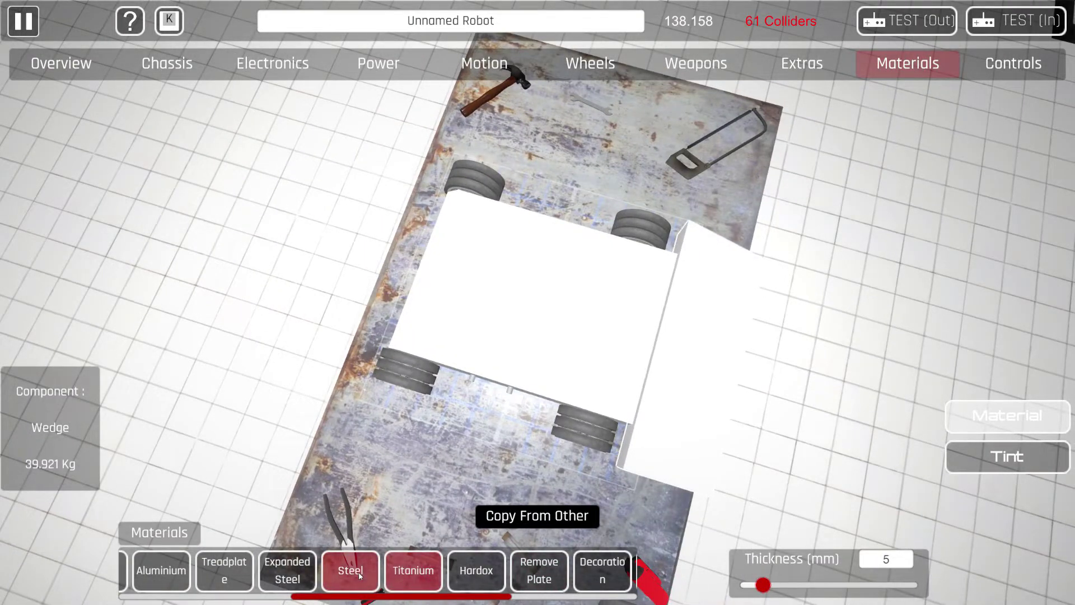
{"action": "left_click_drag", "start_coordinate": [542, 575], "coordinate": [783, 506]}
Scale the wedge down along its X axis to roughly the width of the chassis
{"action": "left_click", "coordinate": [696, 63]}
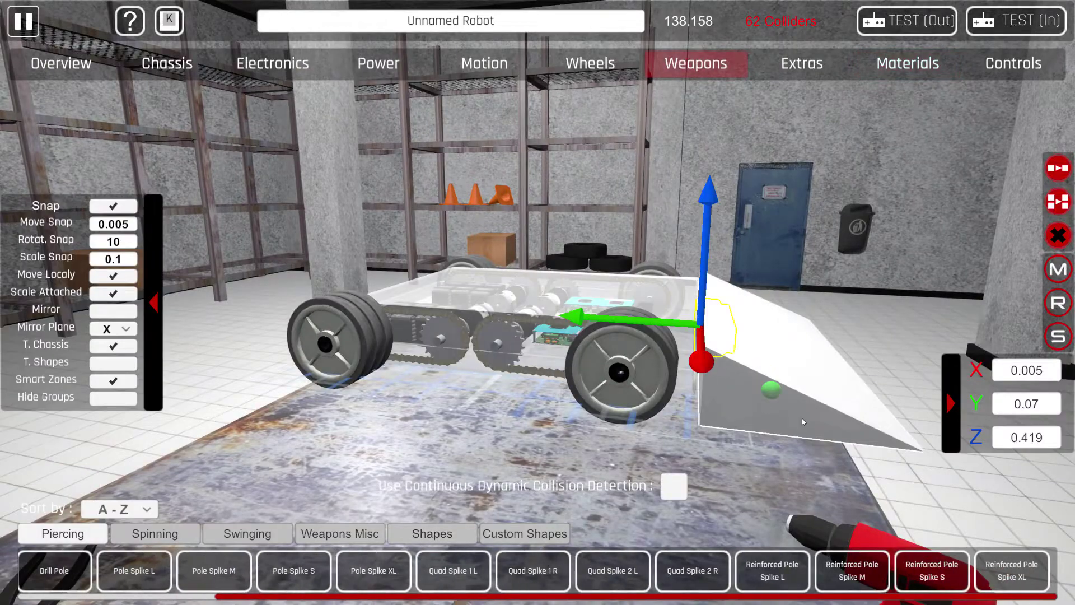
{"action": "left_click", "coordinate": [1059, 336]}
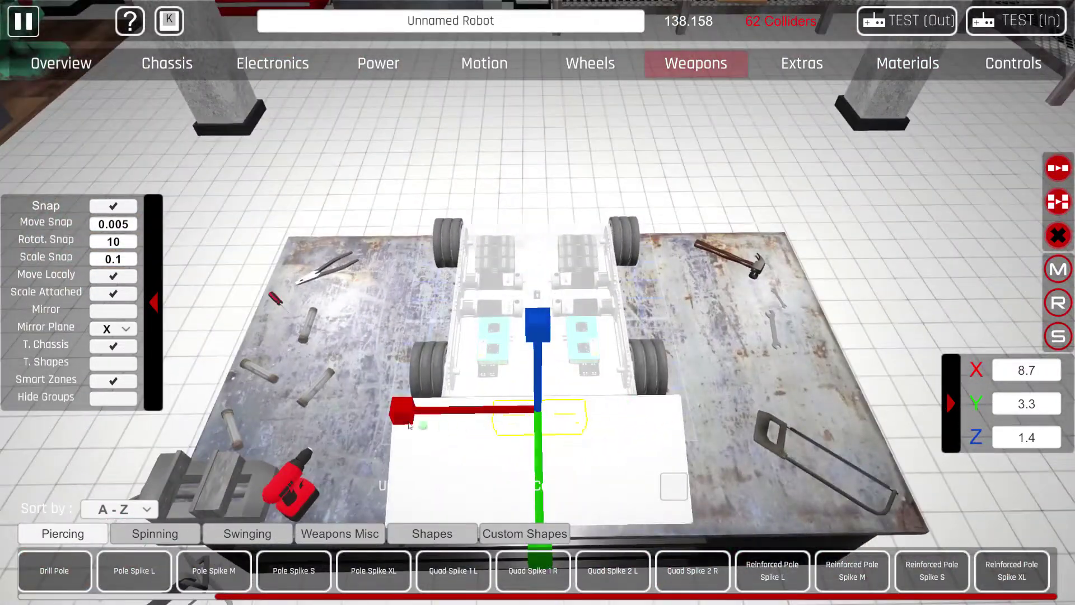
{"action": "left_click_drag", "start_coordinate": [409, 426], "coordinate": [612, 276]}
{"action": "left_click", "coordinate": [342, 358]}
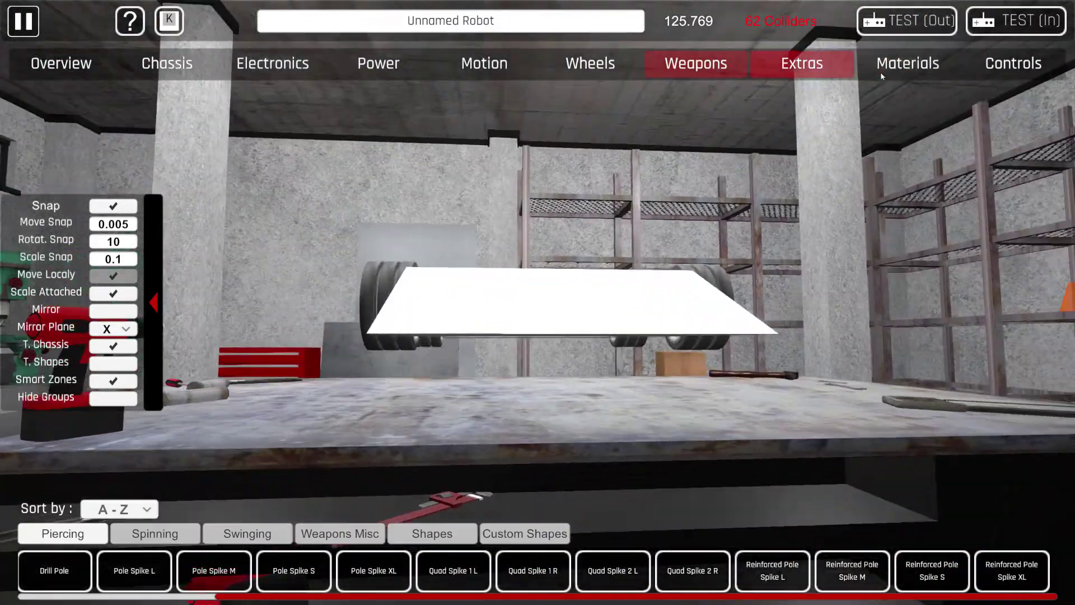
Change the chassis underside plate from Steel, trying Titanium and settling on HDPE
{"action": "left_click", "coordinate": [902, 65]}
{"action": "left_click_drag", "start_coordinate": [524, 288], "coordinate": [901, 339]}
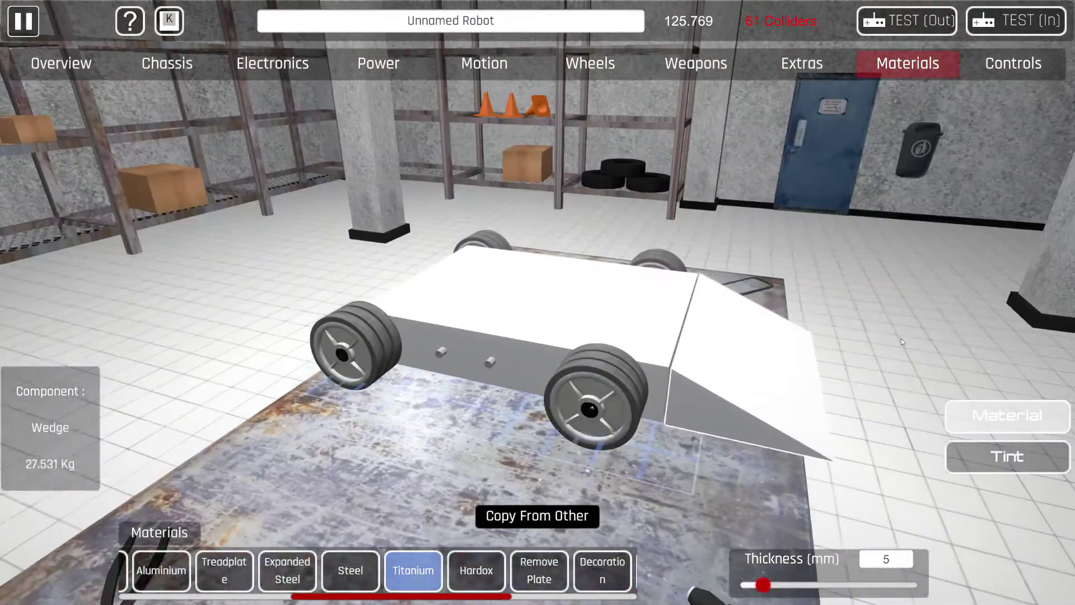
{"action": "left_click", "coordinate": [549, 290]}
{"action": "left_click_drag", "start_coordinate": [480, 526], "coordinate": [519, 372]}
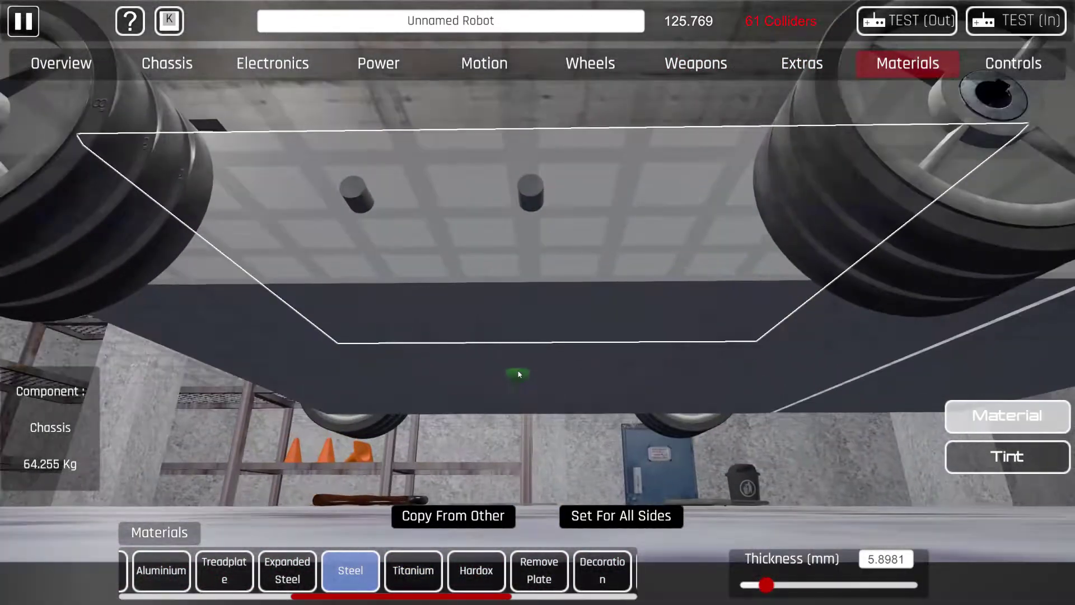
{"action": "left_click", "coordinate": [518, 373]}
{"action": "left_click_drag", "start_coordinate": [557, 408], "coordinate": [720, 401]}
{"action": "scroll", "coordinate": [720, 401], "scroll_direction": "up", "scroll_amount": 5}
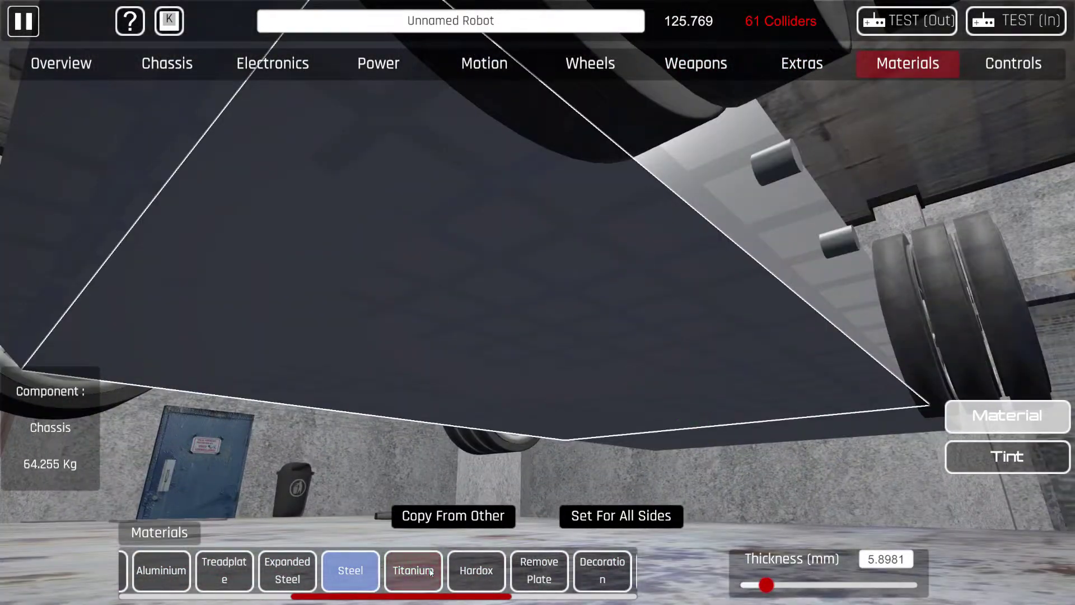
{"action": "left_click", "coordinate": [431, 572]}
{"action": "left_click_drag", "start_coordinate": [305, 597], "coordinate": [153, 597]}
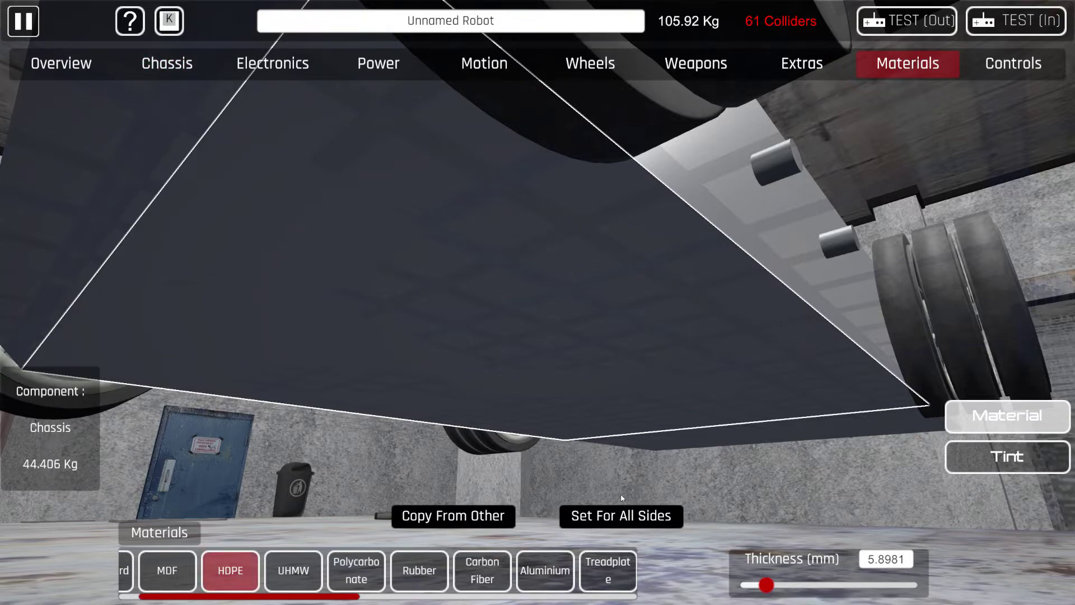
{"action": "left_click_drag", "start_coordinate": [607, 417], "coordinate": [209, 563]}
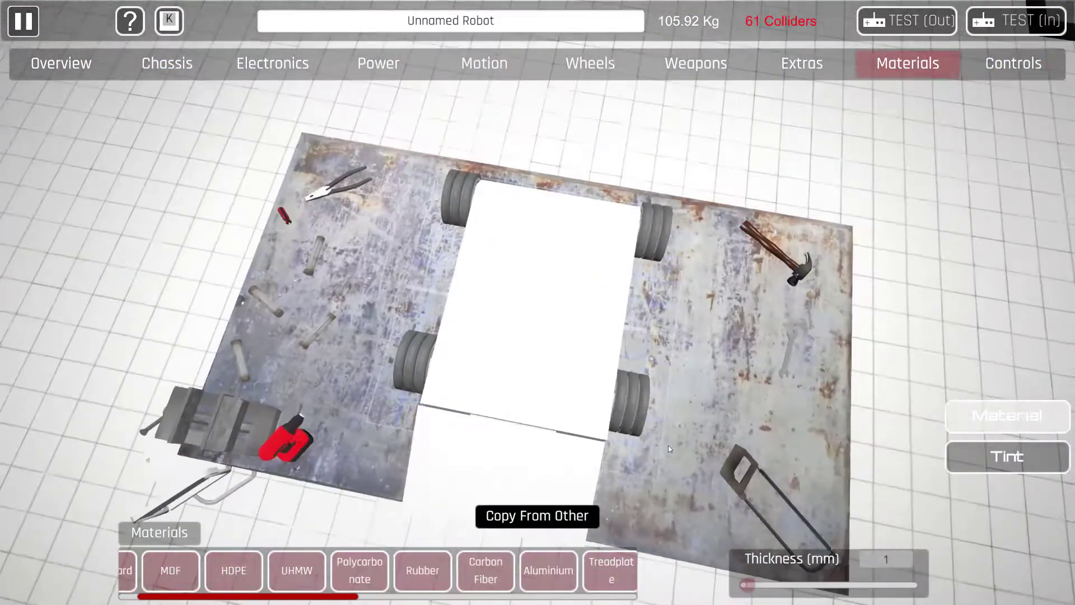
Widen the wedge slightly along its X axis so it extends a little past the chassis sides
{"action": "left_click", "coordinate": [660, 77]}
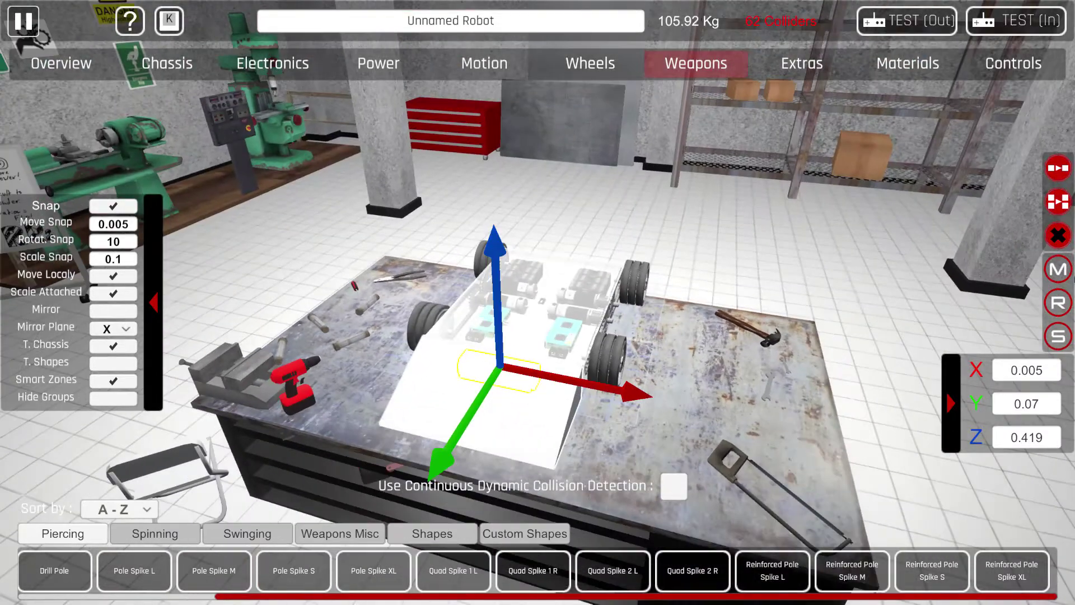
{"action": "left_click", "coordinate": [1059, 339]}
{"action": "left_click_drag", "start_coordinate": [552, 381], "coordinate": [680, 398]}
{"action": "left_click", "coordinate": [776, 377]}
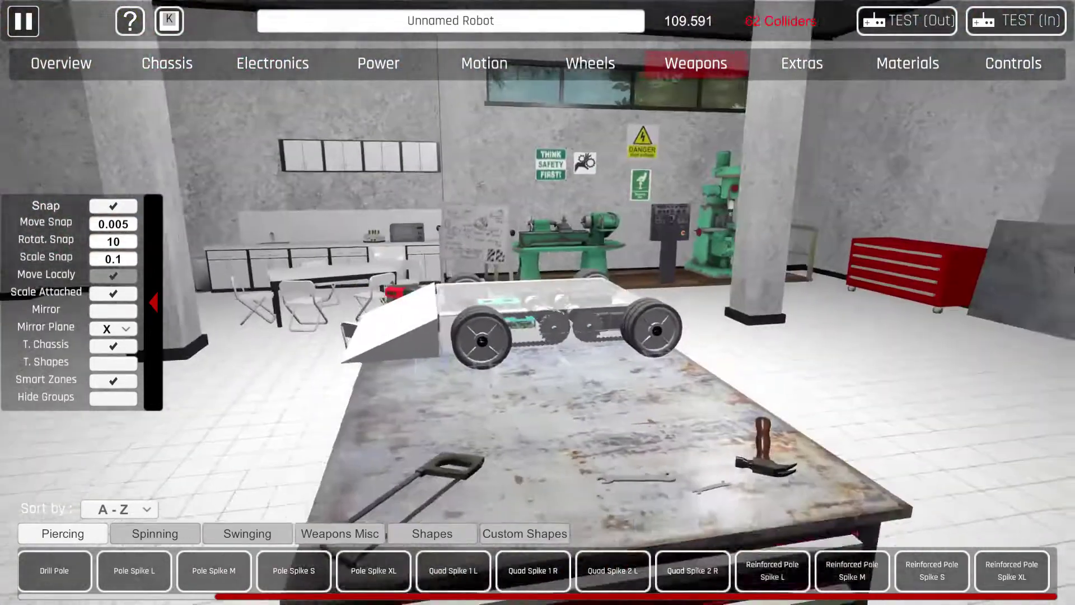
Tint the chassis red (Red 1, Green 0, Blue 0) and apply the colour to all sides
{"action": "left_click", "coordinate": [896, 62]}
{"action": "left_click", "coordinate": [447, 311]}
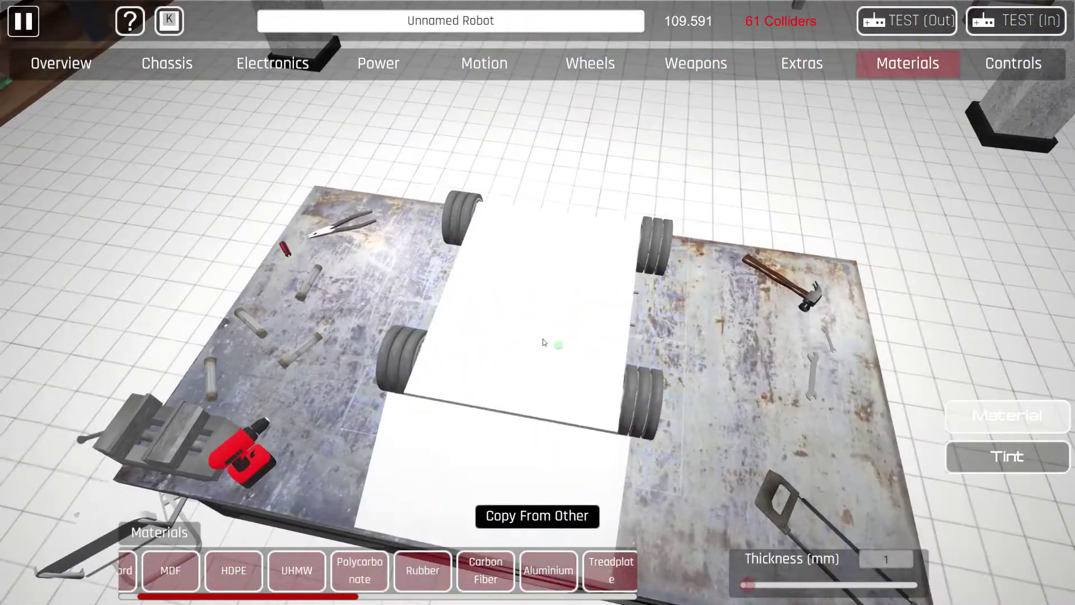
{"action": "left_click", "coordinate": [1005, 460]}
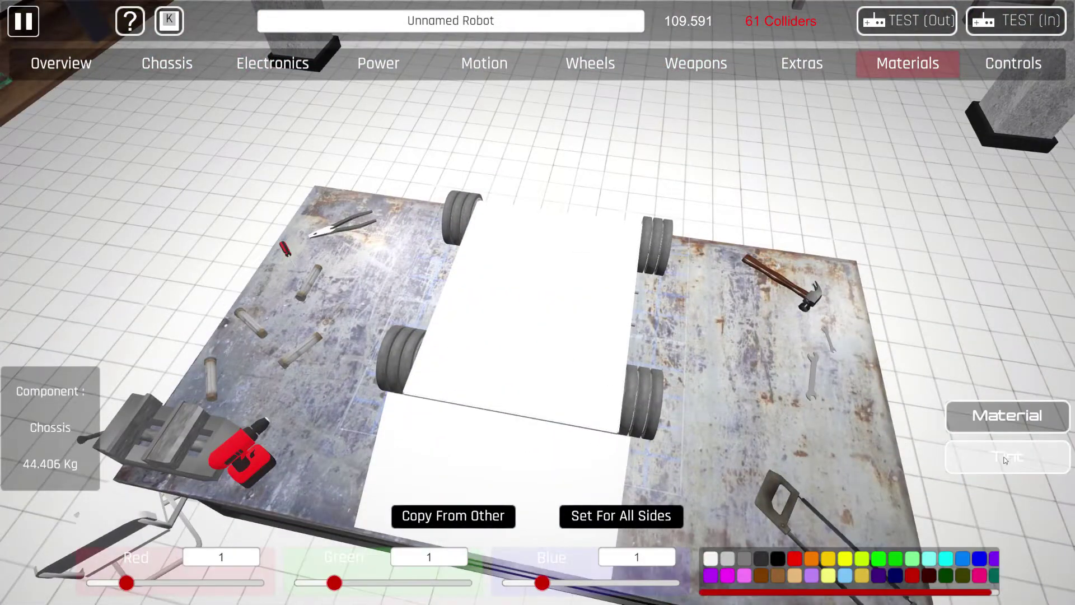
{"action": "left_click", "coordinate": [795, 558]}
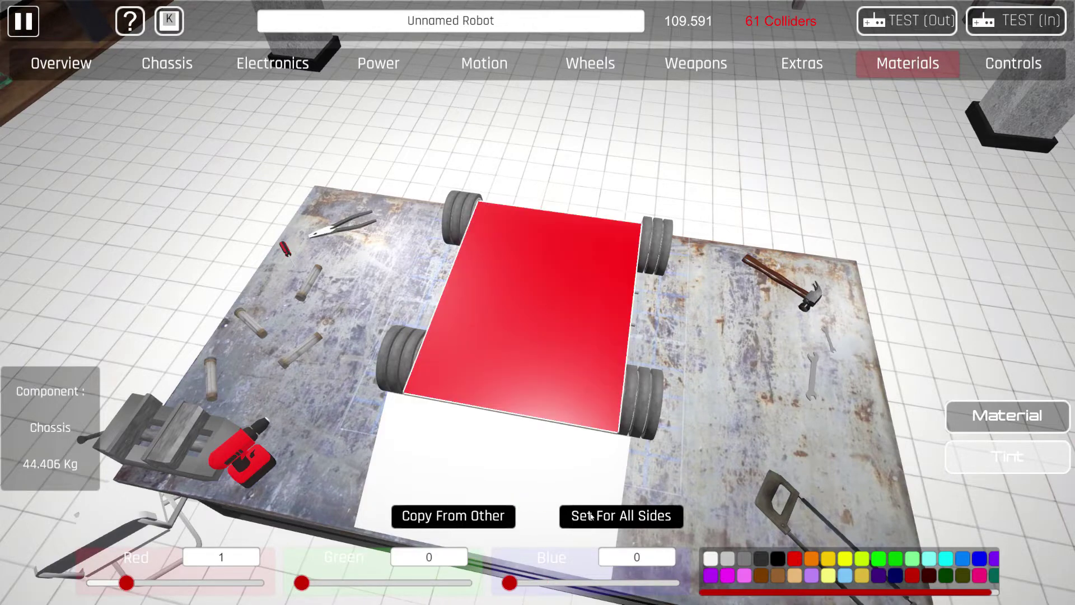
Tint the wedge at the end of the chassis blue
{"action": "left_click", "coordinate": [427, 437]}
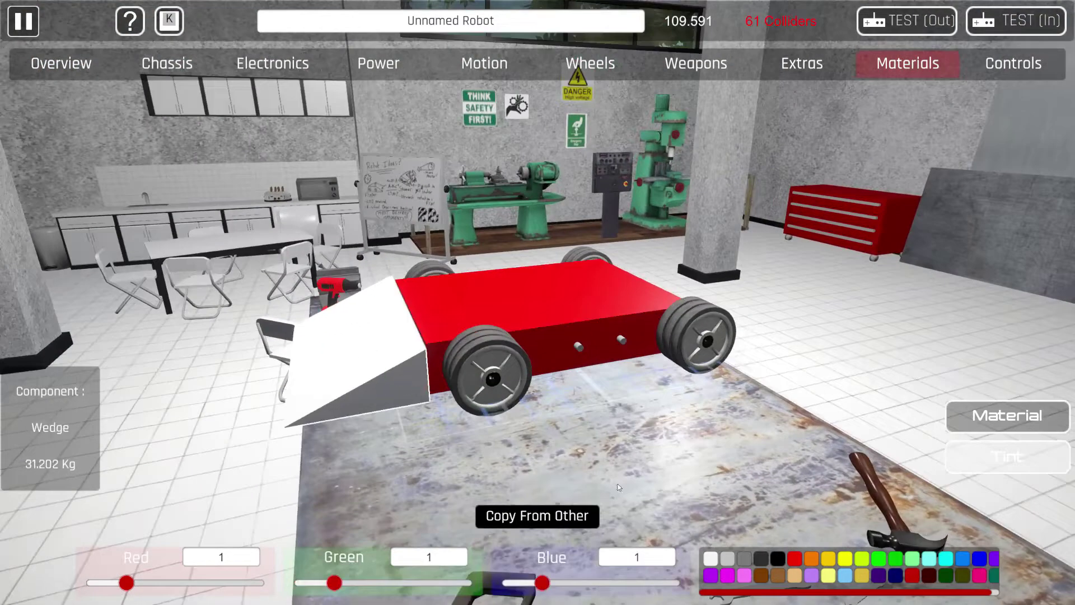
{"action": "left_click", "coordinate": [981, 561]}
{"action": "left_click_drag", "start_coordinate": [499, 297], "coordinate": [559, 5]}
Rename the robot as Wedgelord and view the coloured robot from the opposite side
{"action": "left_click", "coordinate": [550, 17]}
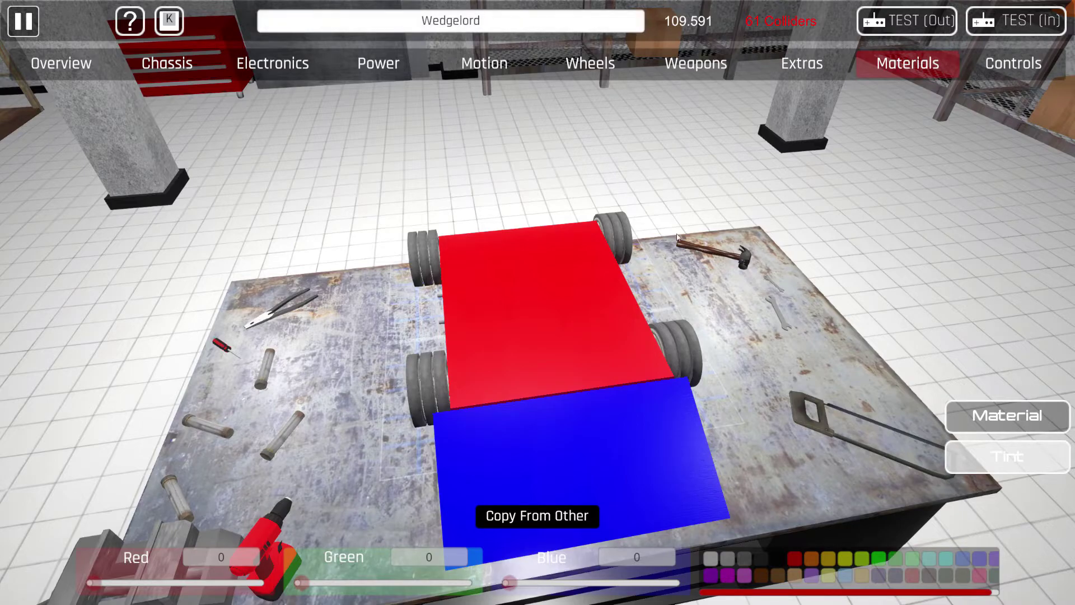
{"action": "left_click_drag", "start_coordinate": [801, 177], "coordinate": [677, 117]}
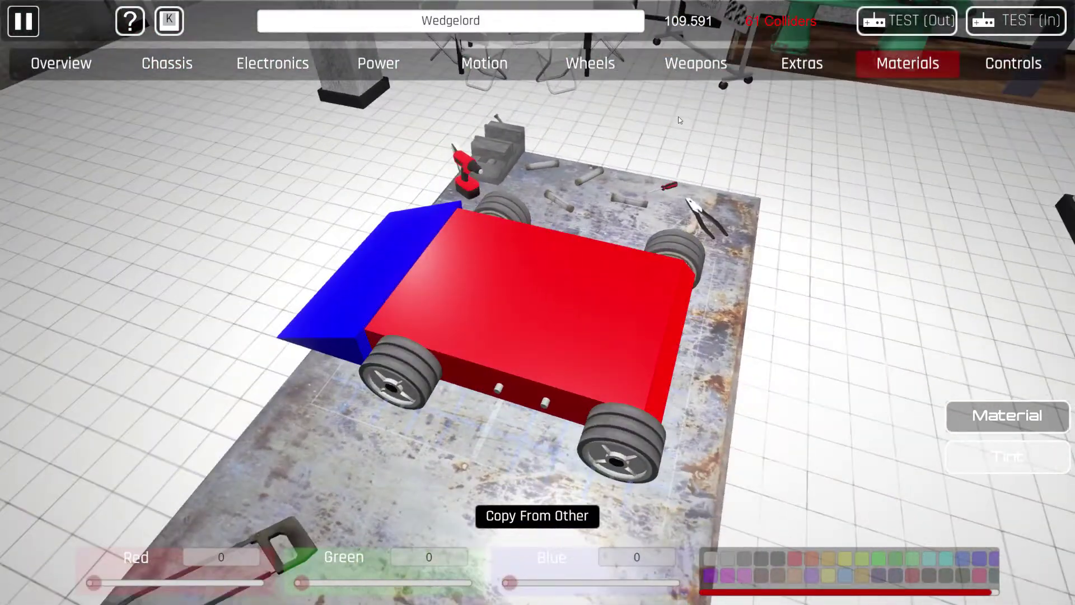
Set the gearbox gear ratio of all four drive motors to 10:1
{"action": "left_click", "coordinate": [688, 75]}
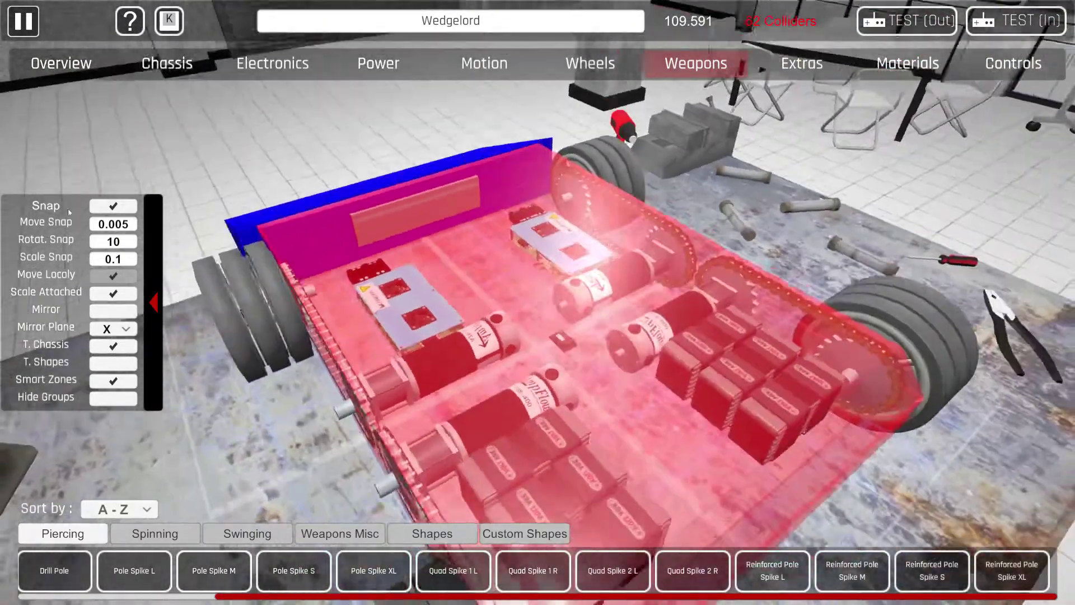
{"action": "left_click", "coordinate": [404, 419]}
{"action": "left_click", "coordinate": [390, 379]}
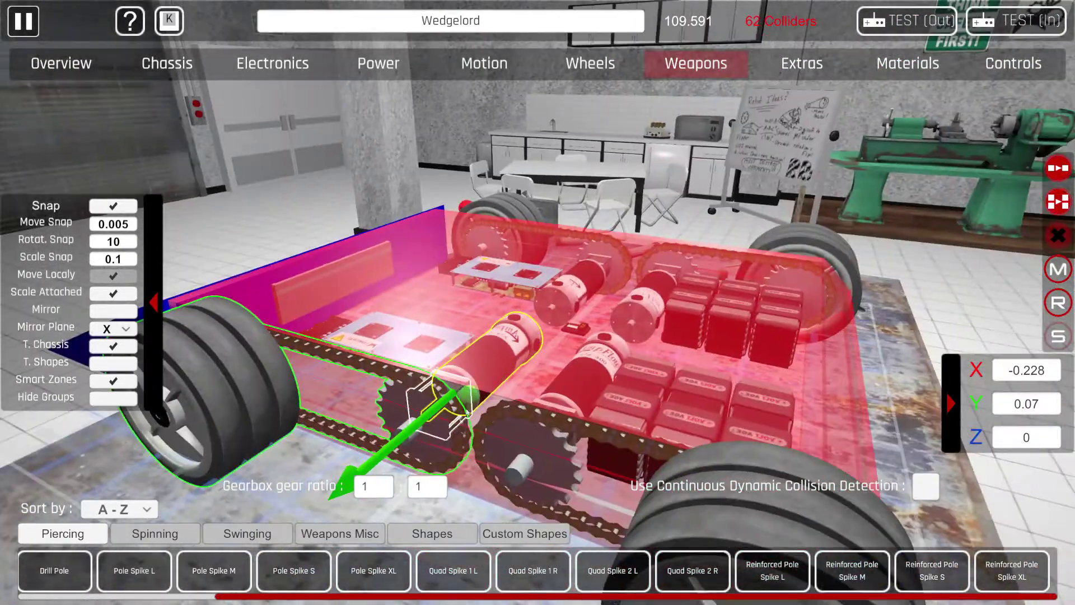
{"action": "left_click", "coordinate": [442, 428]}
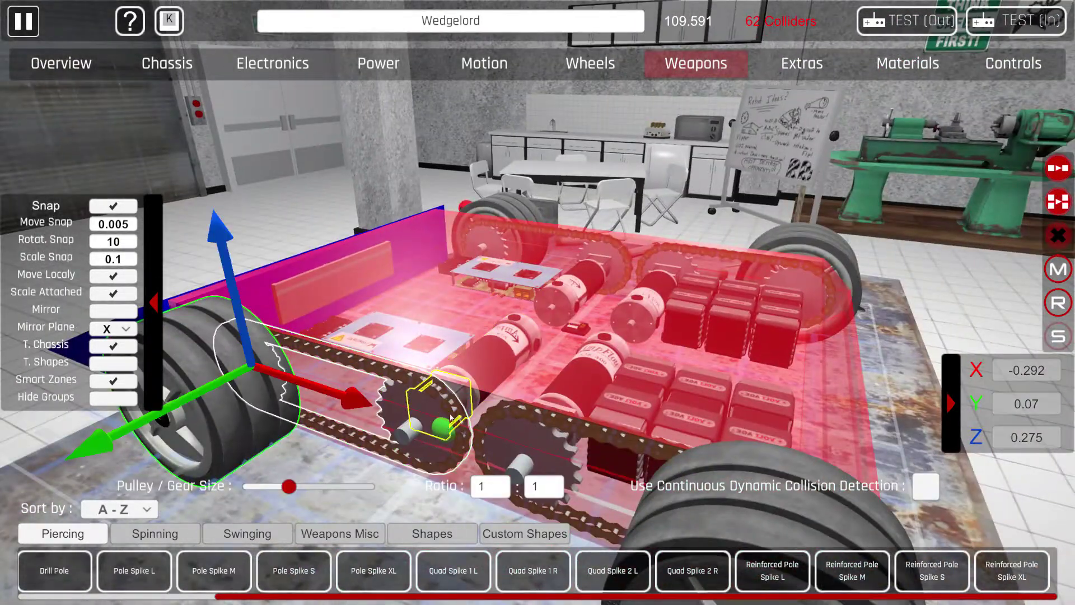
{"action": "mouse_move", "coordinate": [465, 356]}
{"action": "left_mouse_down"}
{"action": "mouse_move", "coordinate": [358, 350]}
{"action": "mouse_move", "coordinate": [357, 369]}
{"action": "mouse_move", "coordinate": [263, 444]}
{"action": "left_mouse_up"}
{"action": "left_click", "coordinate": [366, 355]}
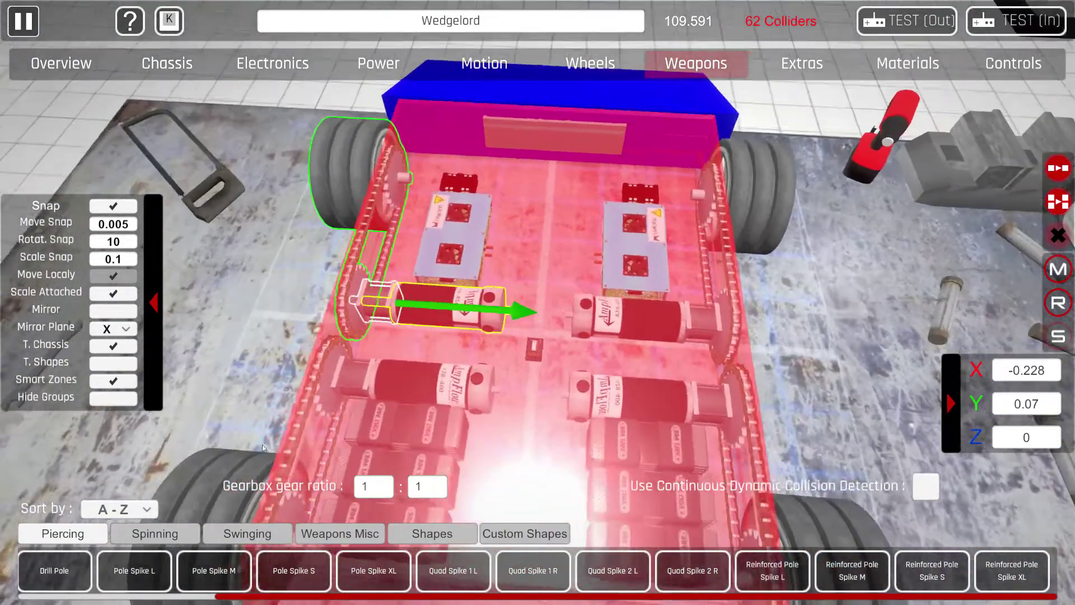
{"action": "left_click", "coordinate": [465, 448]}
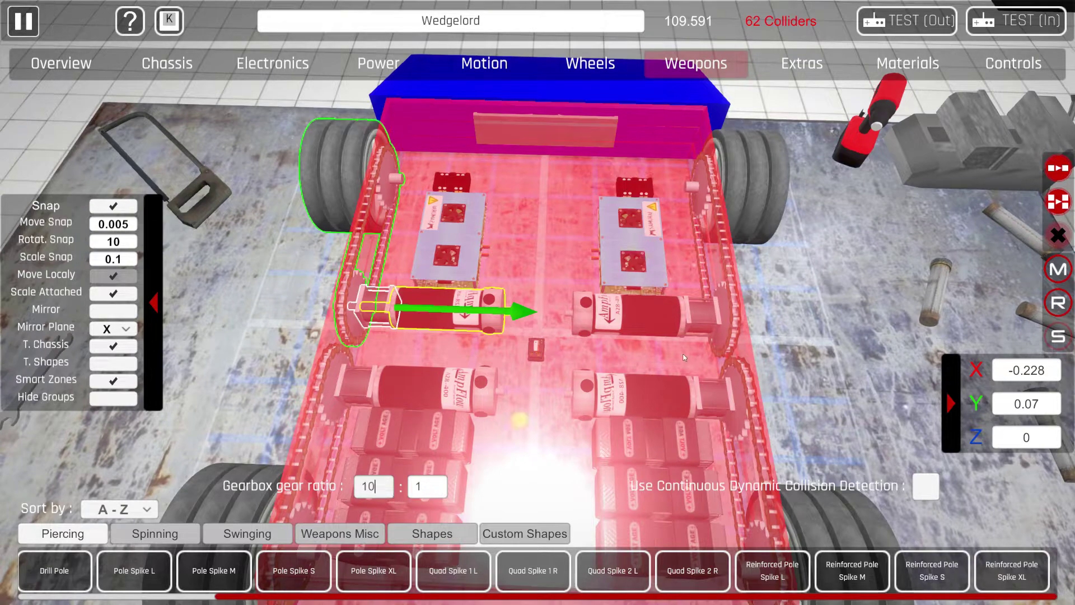
{"action": "left_click", "coordinate": [343, 376]}
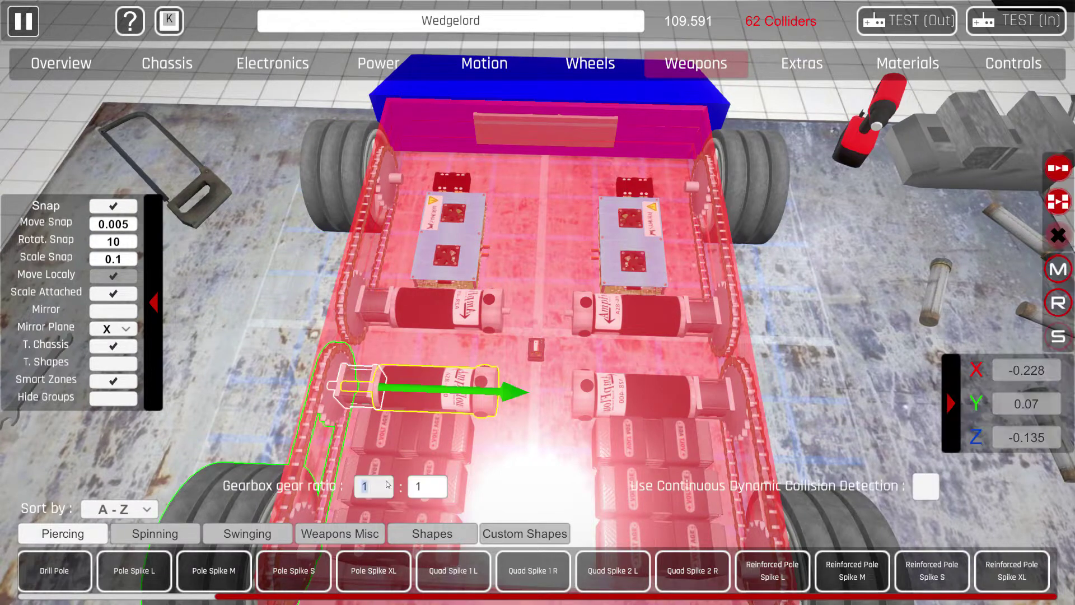
{"action": "left_click", "coordinate": [813, 298]}
{"action": "left_click", "coordinate": [704, 381]}
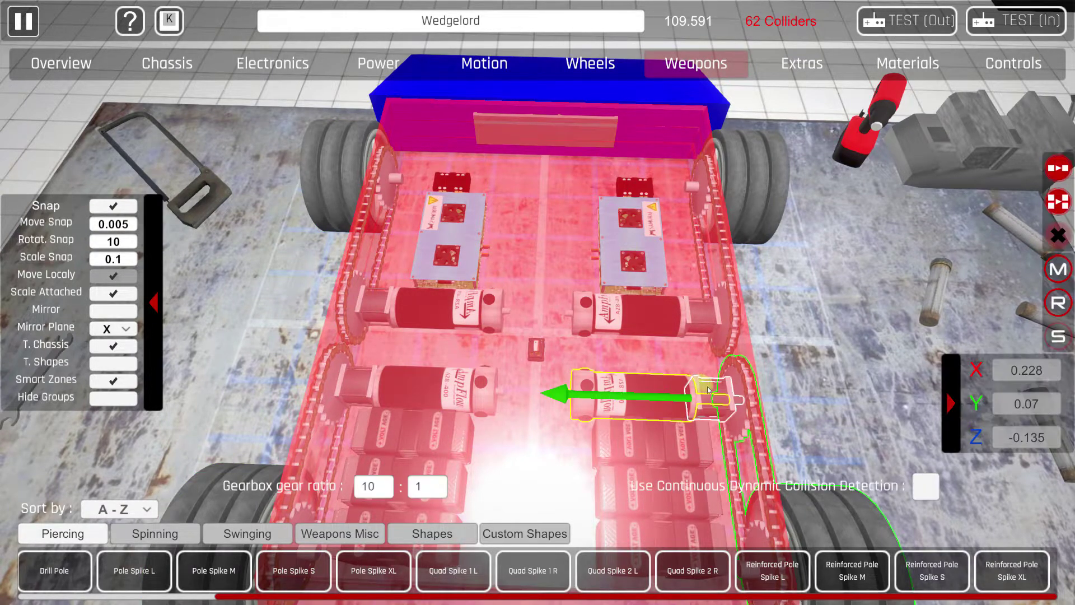
{"action": "left_click", "coordinate": [777, 291]}
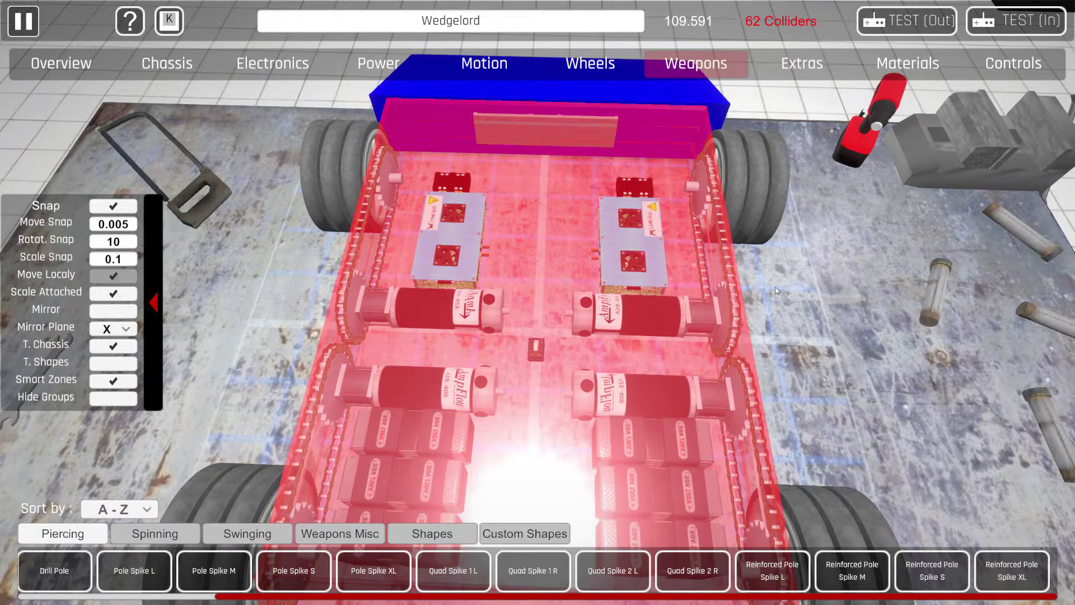
In the controls graph, centre the RC Receiver above the other components and spread the two left-side Ampflow A28-400 motors apart
{"action": "left_click", "coordinate": [989, 55]}
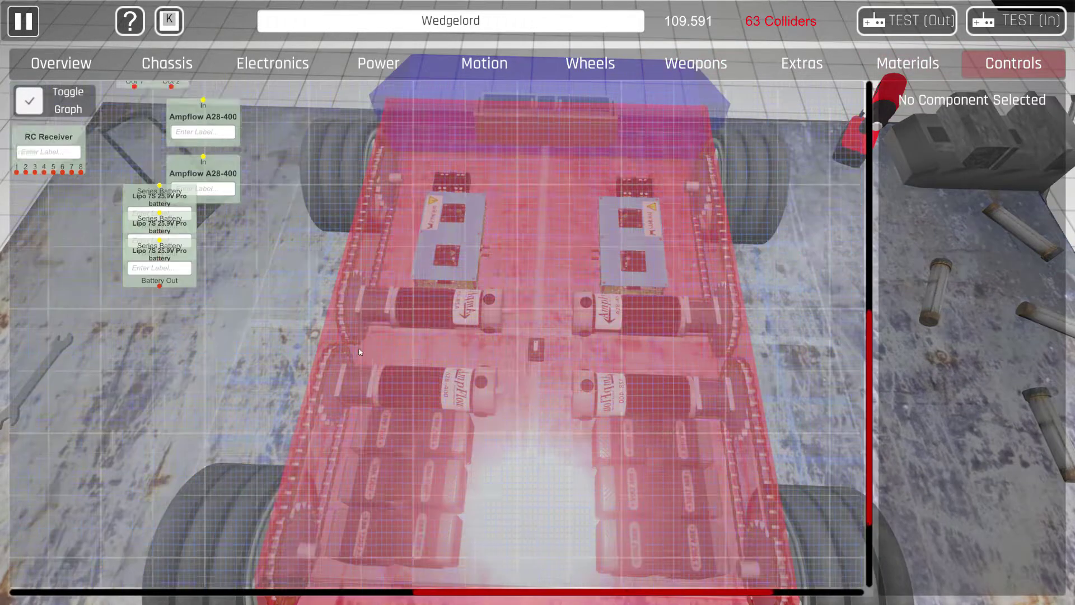
{"action": "left_click_drag", "start_coordinate": [415, 383], "coordinate": [415, 134]}
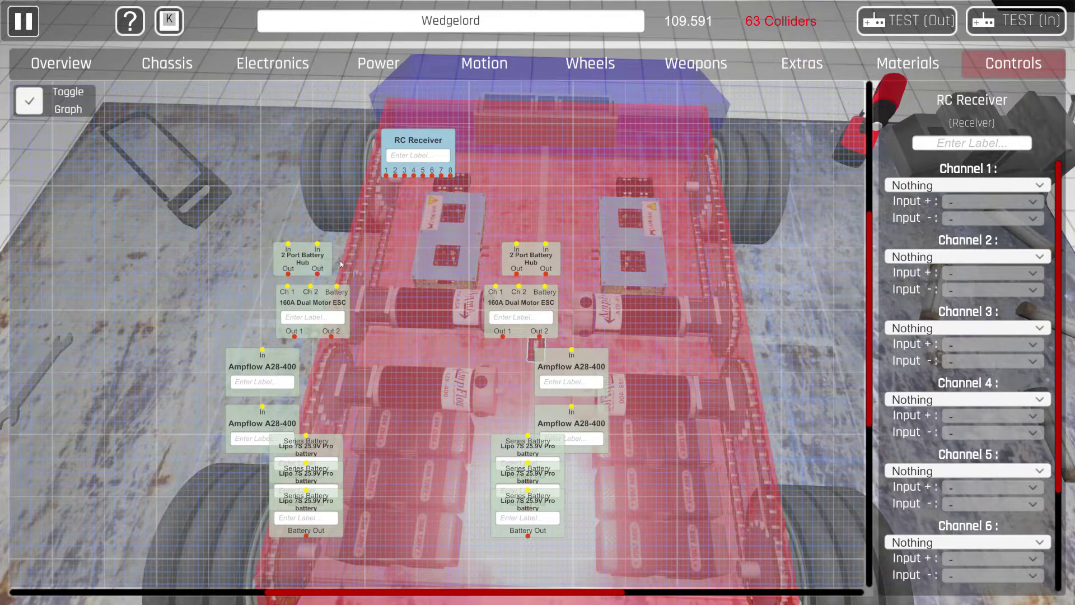
{"action": "left_click", "coordinate": [270, 368]}
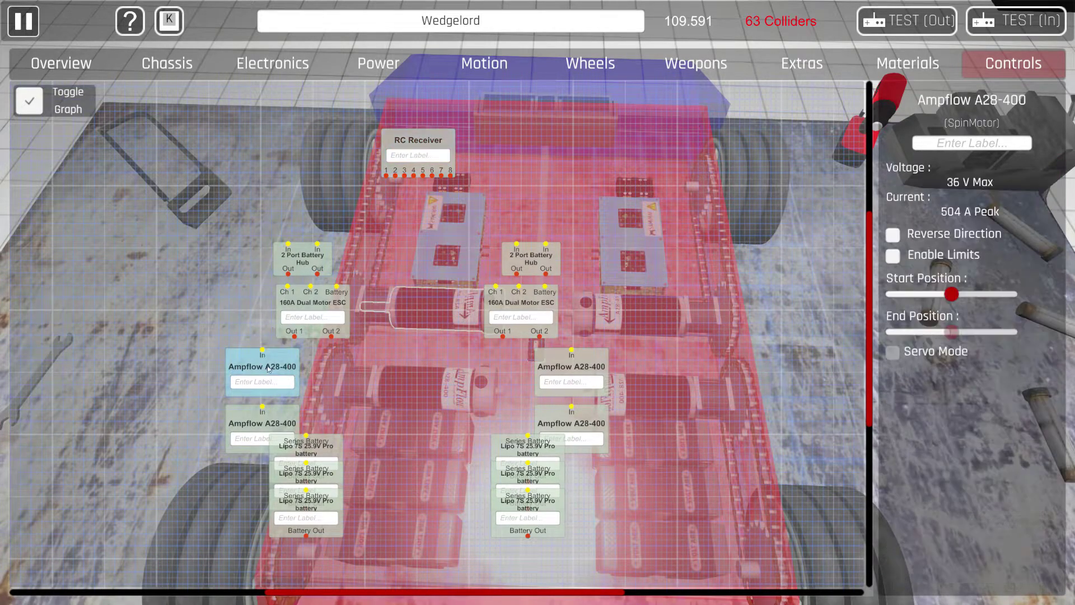
{"action": "left_click_drag", "start_coordinate": [267, 368], "coordinate": [188, 426]}
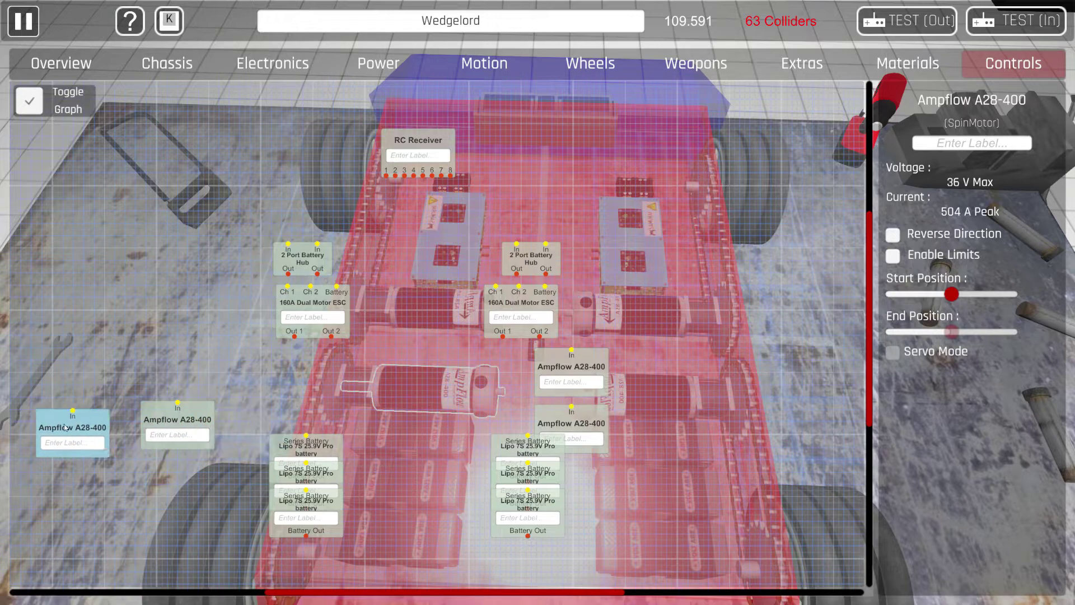
{"action": "left_click_drag", "start_coordinate": [66, 427], "coordinate": [56, 426]}
{"action": "left_click_drag", "start_coordinate": [162, 423], "coordinate": [163, 433]}
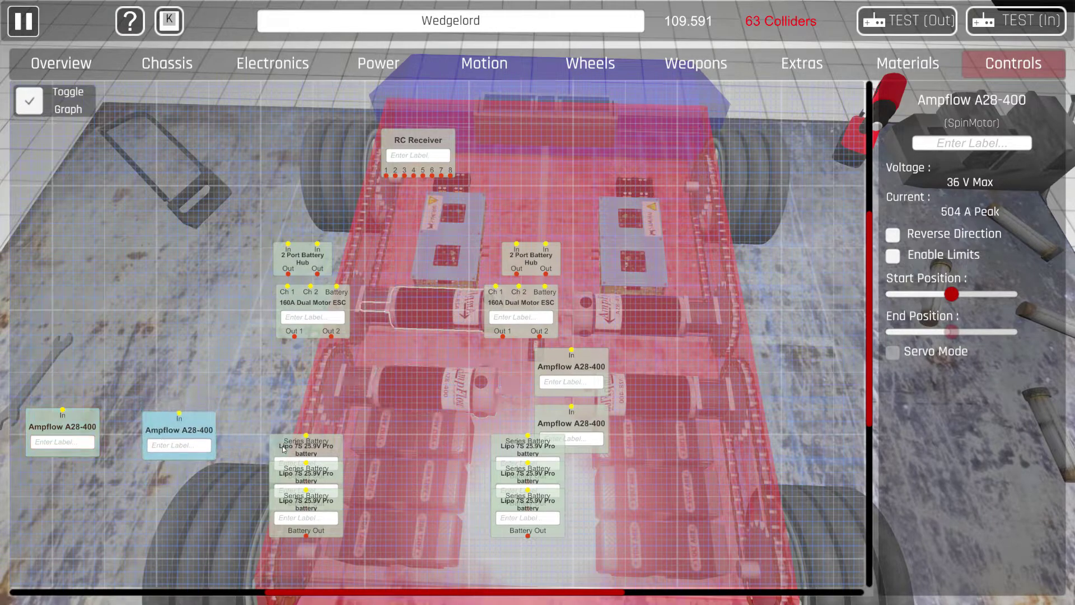
Arrange the left-side group's three Lipo 7S batteries, 2 Port Battery Hub and 160A Dual Motor ESC in order above its two motors
{"action": "left_click_drag", "start_coordinate": [283, 448], "coordinate": [67, 166]}
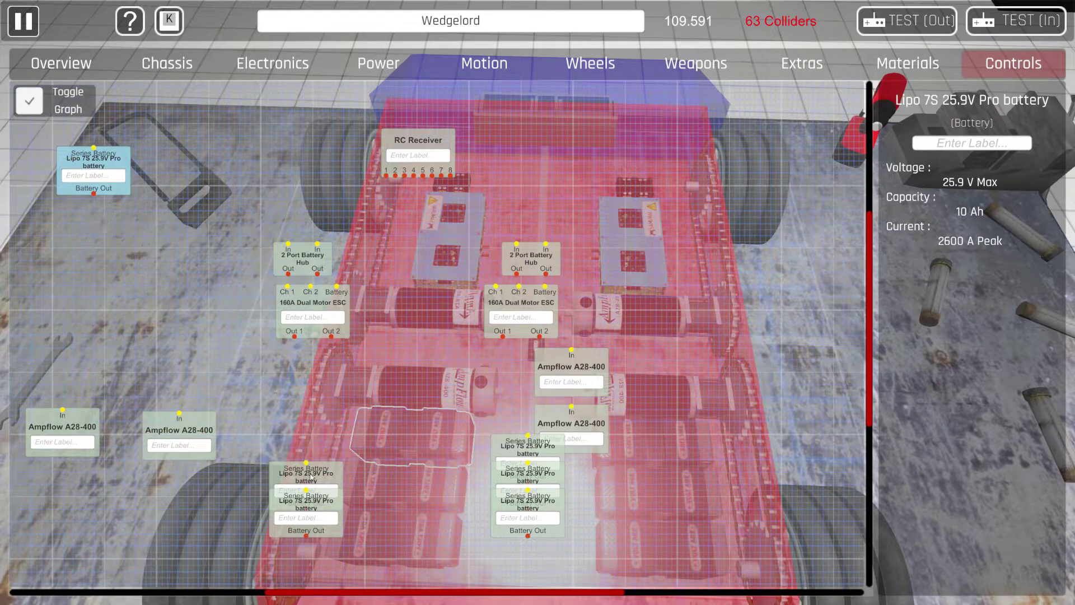
{"action": "left_click_drag", "start_coordinate": [312, 477], "coordinate": [197, 159]}
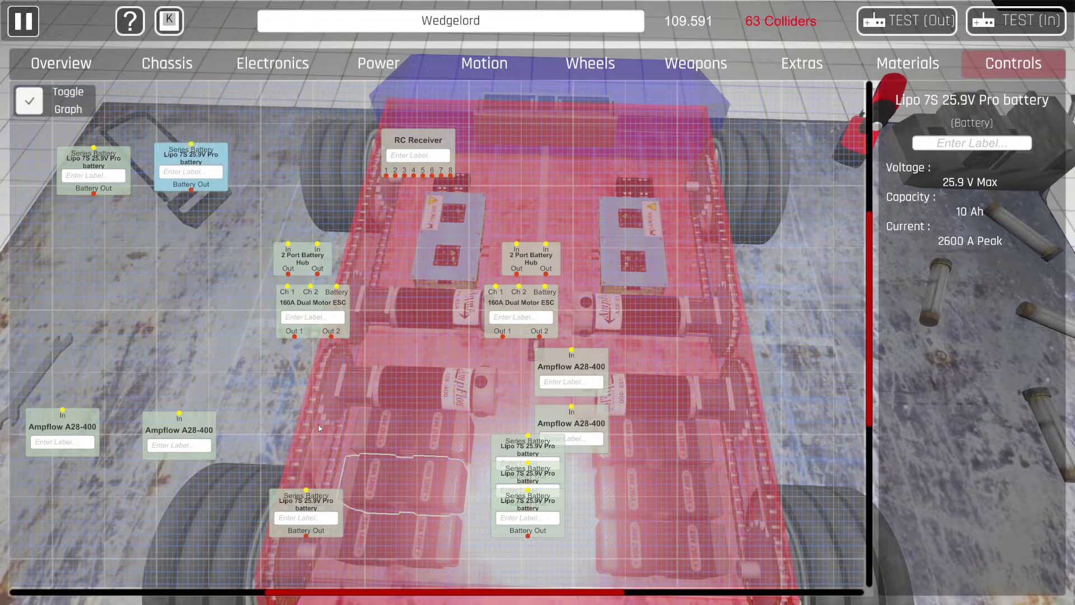
{"action": "left_click_drag", "start_coordinate": [309, 519], "coordinate": [130, 228]}
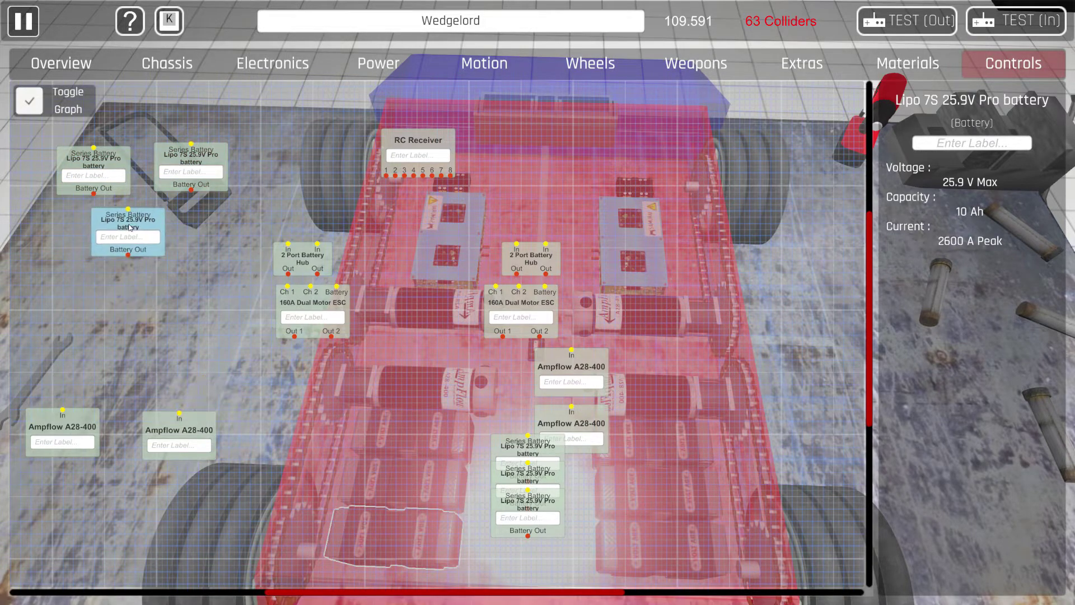
{"action": "left_click_drag", "start_coordinate": [306, 262], "coordinate": [128, 290]}
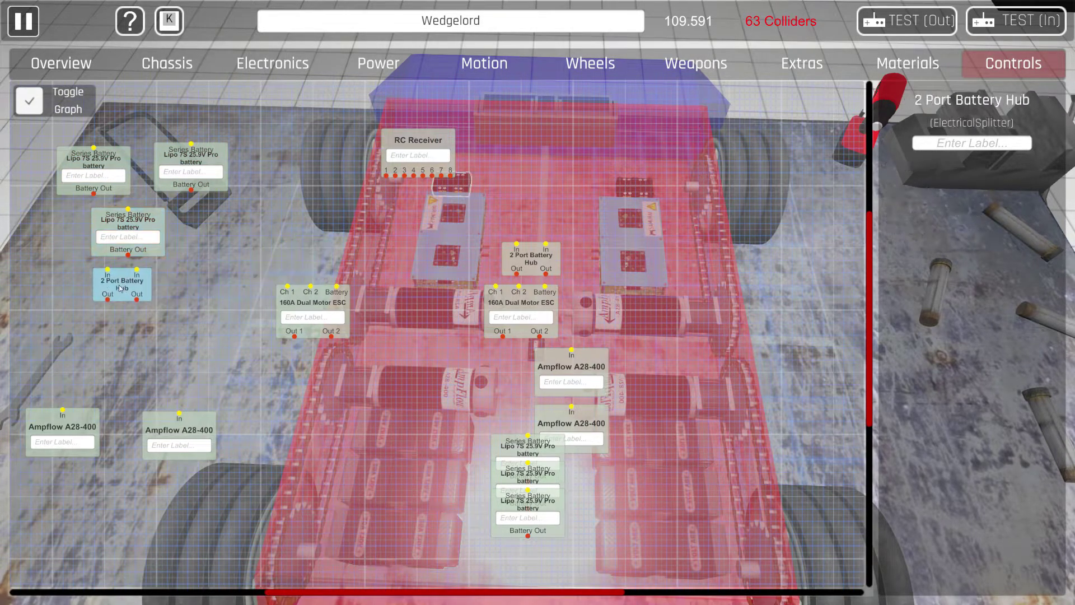
{"action": "left_click_drag", "start_coordinate": [311, 299], "coordinate": [118, 340]}
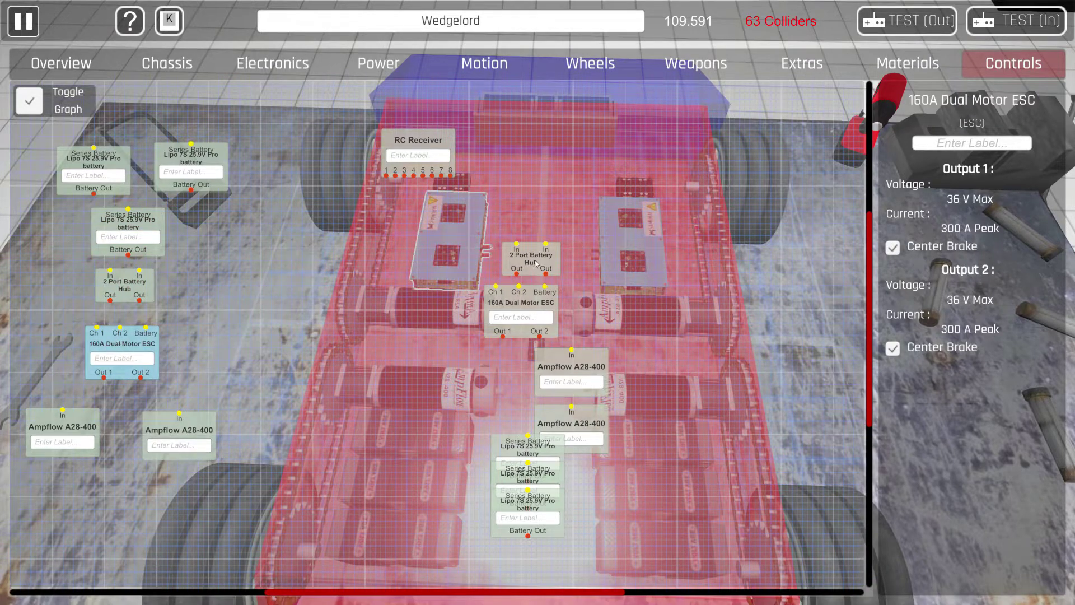
Lay out the right-side group's battery hub, ESC, two motors and three batteries to mirror the left-side arrangement
{"action": "left_click_drag", "start_coordinate": [536, 263], "coordinate": [709, 300]}
{"action": "left_click_drag", "start_coordinate": [542, 312], "coordinate": [720, 365]}
{"action": "left_click_drag", "start_coordinate": [562, 366], "coordinate": [756, 436]}
{"action": "left_click_drag", "start_coordinate": [565, 417], "coordinate": [662, 444]}
{"action": "left_click_drag", "start_coordinate": [528, 445], "coordinate": [764, 203]}
{"action": "left_click_drag", "start_coordinate": [537, 473], "coordinate": [675, 202]}
{"action": "left_click_drag", "start_coordinate": [542, 509], "coordinate": [765, 190]}
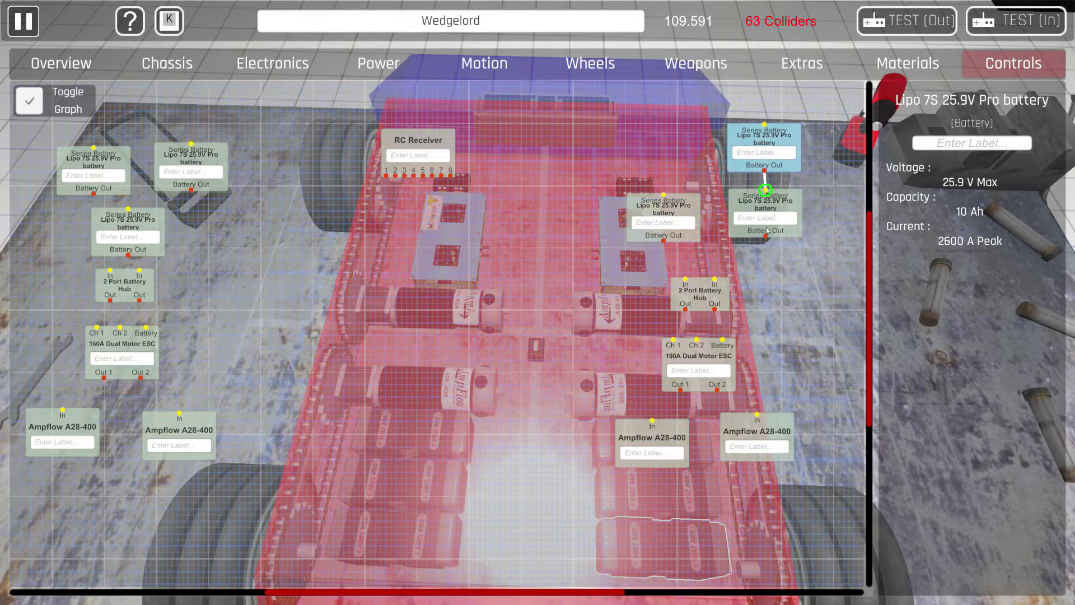
Link two right-side batteries in series, feed them and the third battery into the battery hub, and connect the hub to the ESC's Battery input
{"action": "left_click_drag", "start_coordinate": [765, 236], "coordinate": [715, 279]}
{"action": "left_click_drag", "start_coordinate": [663, 241], "coordinate": [687, 279]}
{"action": "left_click", "coordinate": [699, 296]}
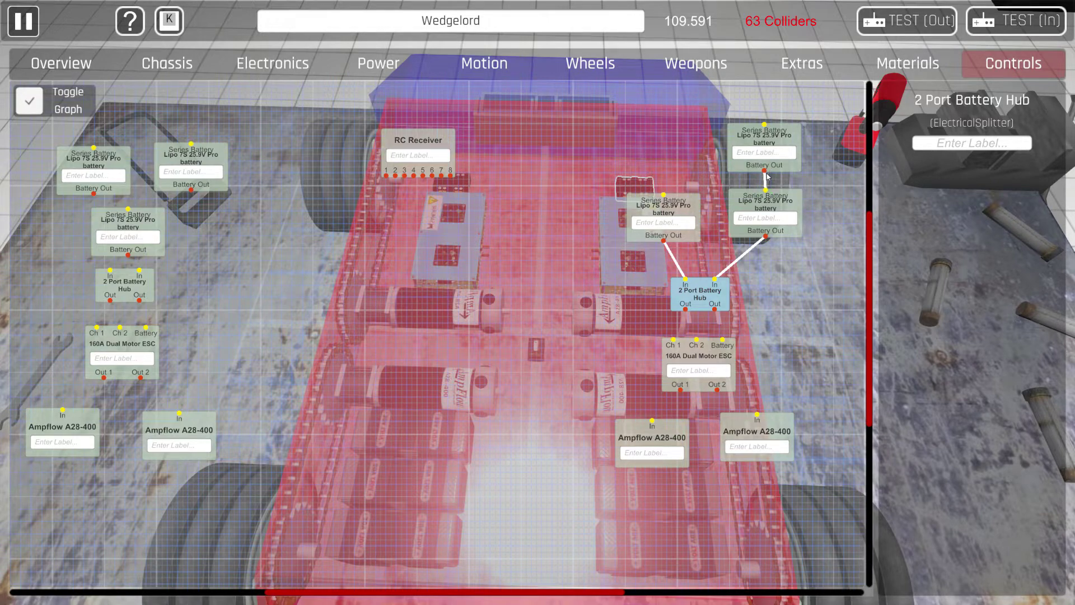
{"action": "left_click_drag", "start_coordinate": [715, 309], "coordinate": [720, 332]}
{"action": "left_click_drag", "start_coordinate": [721, 338], "coordinate": [720, 329]}
{"action": "left_click_drag", "start_coordinate": [717, 332], "coordinate": [722, 341]}
Connect the right-side ESC's Out 1 and Out 2 to its motors and its Ch 1 and Ch 2 to receiver channels 3 and 4
{"action": "left_click_drag", "start_coordinate": [718, 391], "coordinate": [757, 415]}
{"action": "left_click_drag", "start_coordinate": [680, 390], "coordinate": [651, 419]}
{"action": "left_click_drag", "start_coordinate": [673, 339], "coordinate": [697, 344]}
{"action": "left_click", "coordinate": [697, 355]}
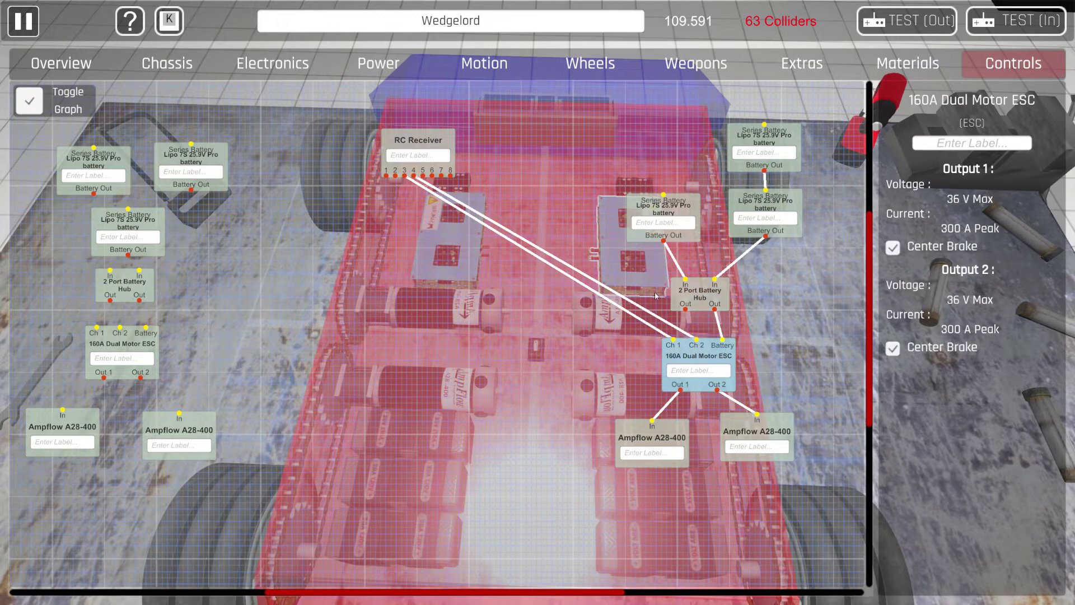
{"action": "left_click", "coordinate": [652, 439]}
{"action": "left_click", "coordinate": [751, 433]}
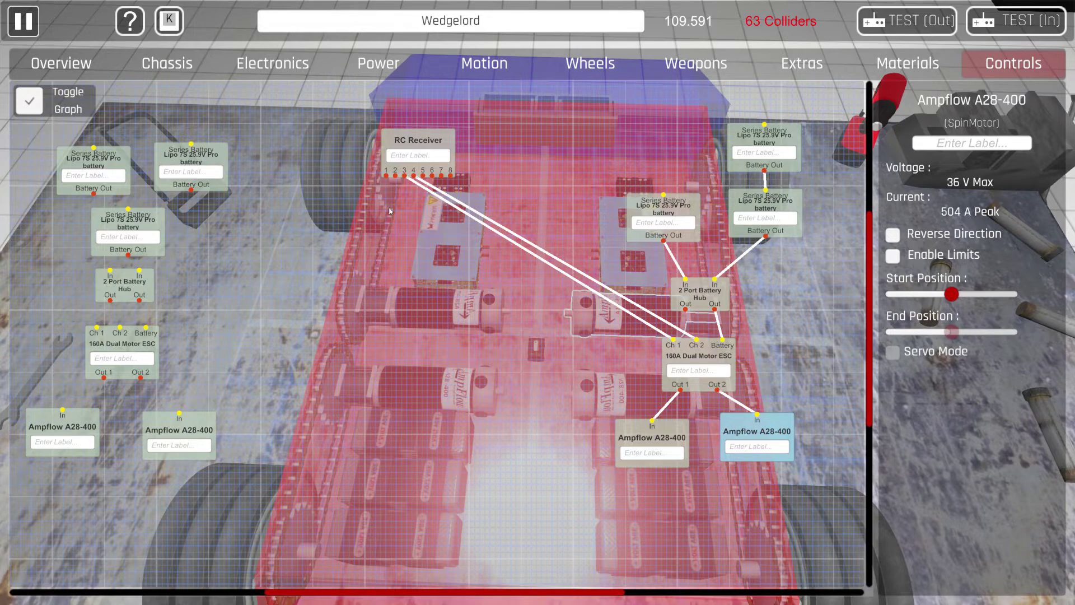
Wire the left-side ESC to receiver channels 1 and 2, to the batteries through the battery hub, and to both left-side motors
{"action": "left_click_drag", "start_coordinate": [386, 176], "coordinate": [97, 327]}
{"action": "left_click_drag", "start_coordinate": [173, 299], "coordinate": [395, 175]}
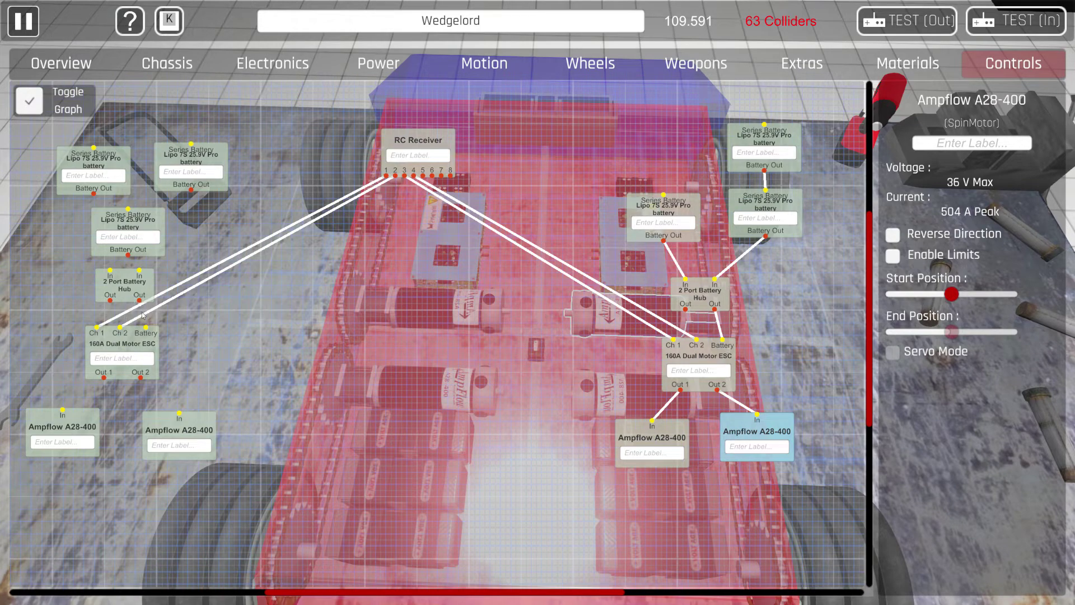
{"action": "left_click_drag", "start_coordinate": [139, 270], "coordinate": [130, 257]}
{"action": "left_click_drag", "start_coordinate": [129, 210], "coordinate": [191, 190]}
{"action": "left_click_drag", "start_coordinate": [94, 193], "coordinate": [110, 270]}
{"action": "left_click_drag", "start_coordinate": [62, 411], "coordinate": [104, 378]}
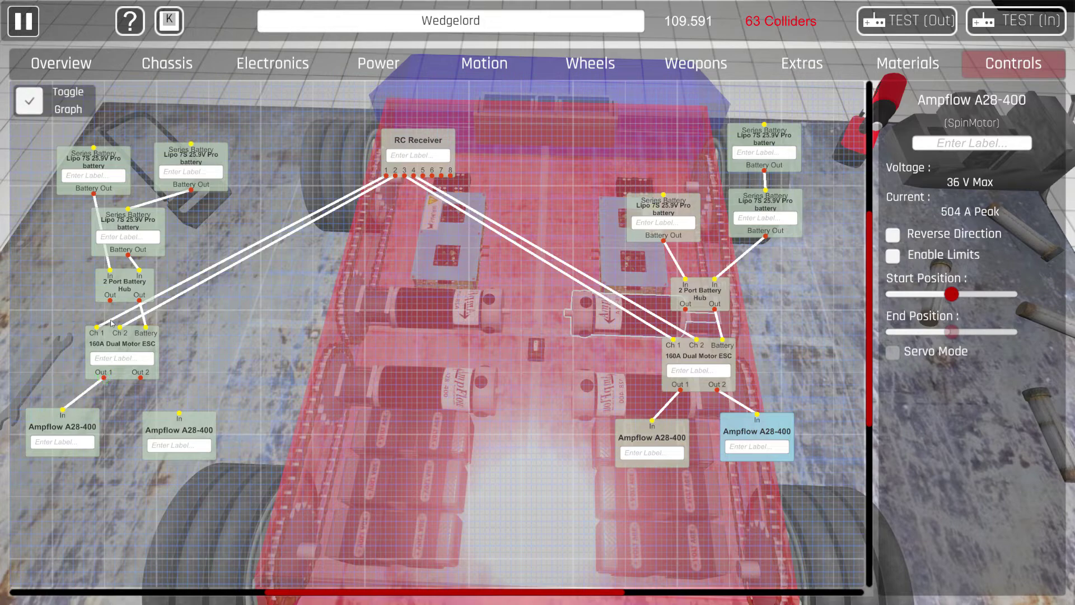
{"action": "left_click_drag", "start_coordinate": [178, 415], "coordinate": [140, 377]}
Assign LMotor to receiver channels 1 and 2, and RMotor to channels 3 and 4
{"action": "left_click", "coordinate": [397, 136]}
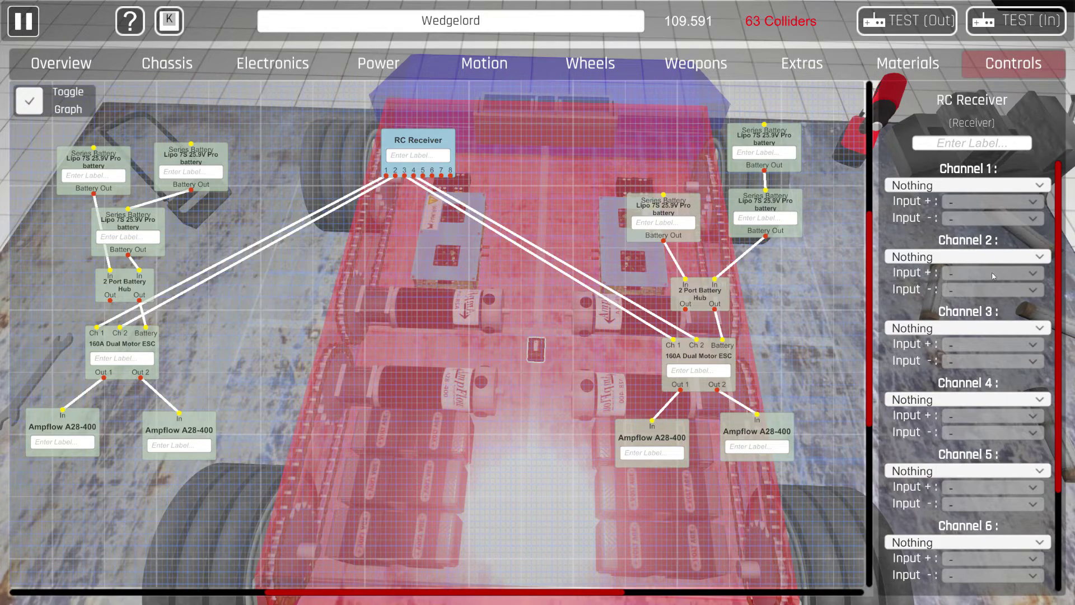
{"action": "left_click", "coordinate": [929, 187]}
{"action": "left_click", "coordinate": [930, 219]}
{"action": "left_click", "coordinate": [908, 259]}
{"action": "left_click", "coordinate": [907, 292]}
{"action": "left_click", "coordinate": [910, 331]}
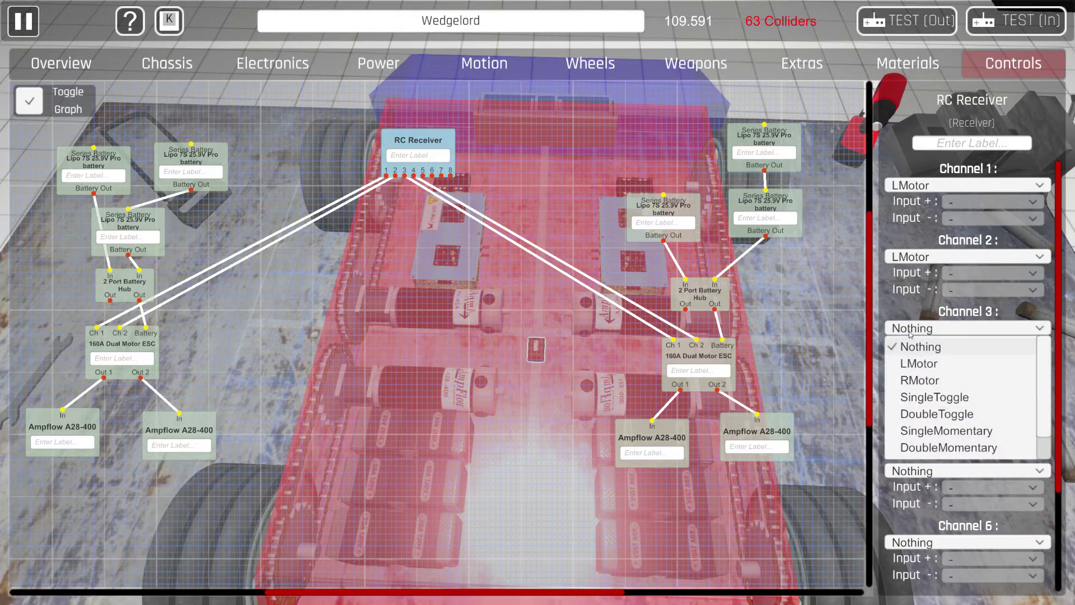
{"action": "left_click", "coordinate": [919, 381]}
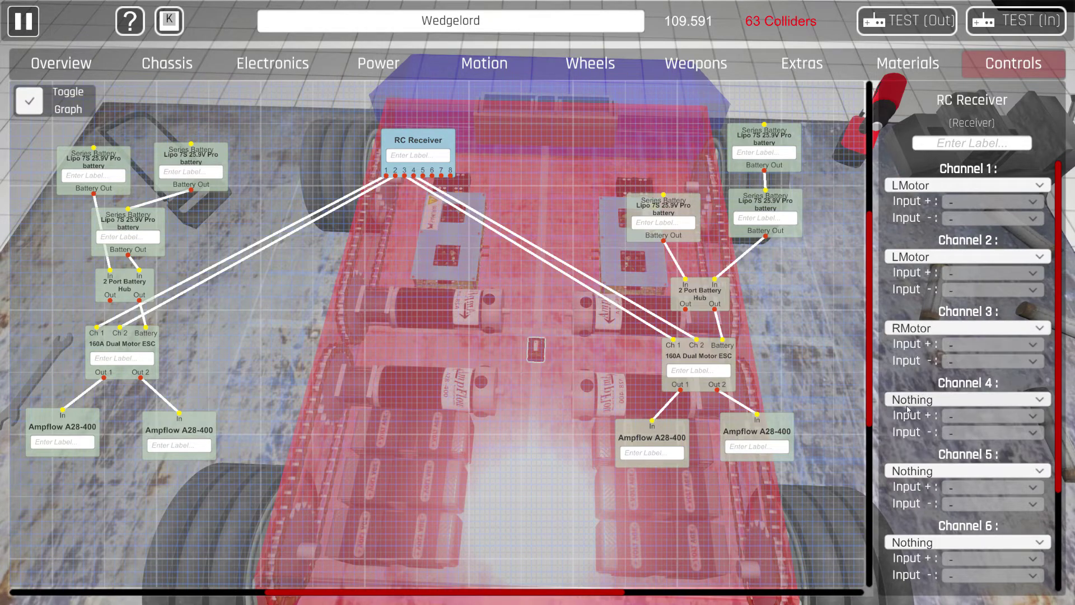
{"action": "left_click", "coordinate": [916, 399]}
{"action": "left_click", "coordinate": [916, 398]}
{"action": "left_click", "coordinate": [916, 398]}
{"action": "left_click", "coordinate": [919, 452]}
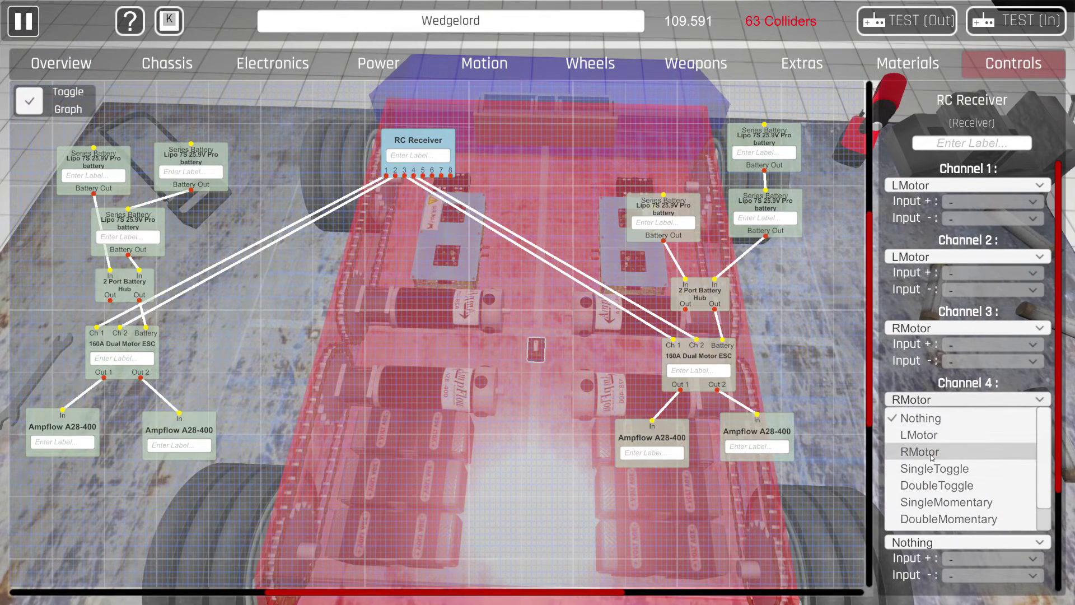
Test-drive the robot forward in the outdoor test cage and return to the workshop
{"action": "left_click", "coordinate": [929, 25]}
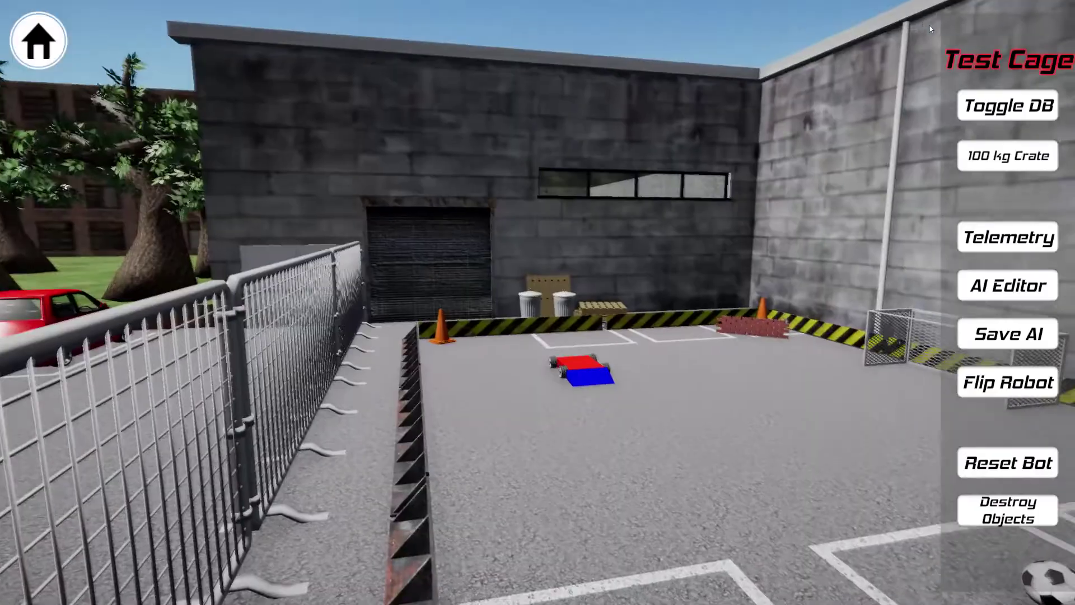
{"action": "key", "text": "w"}
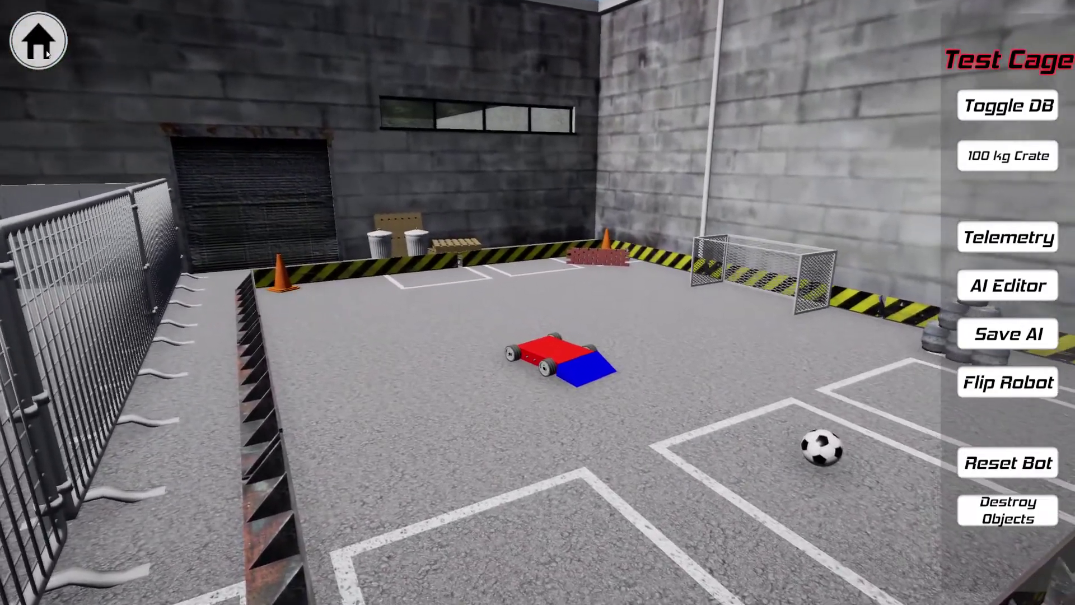
{"action": "left_click", "coordinate": [38, 40]}
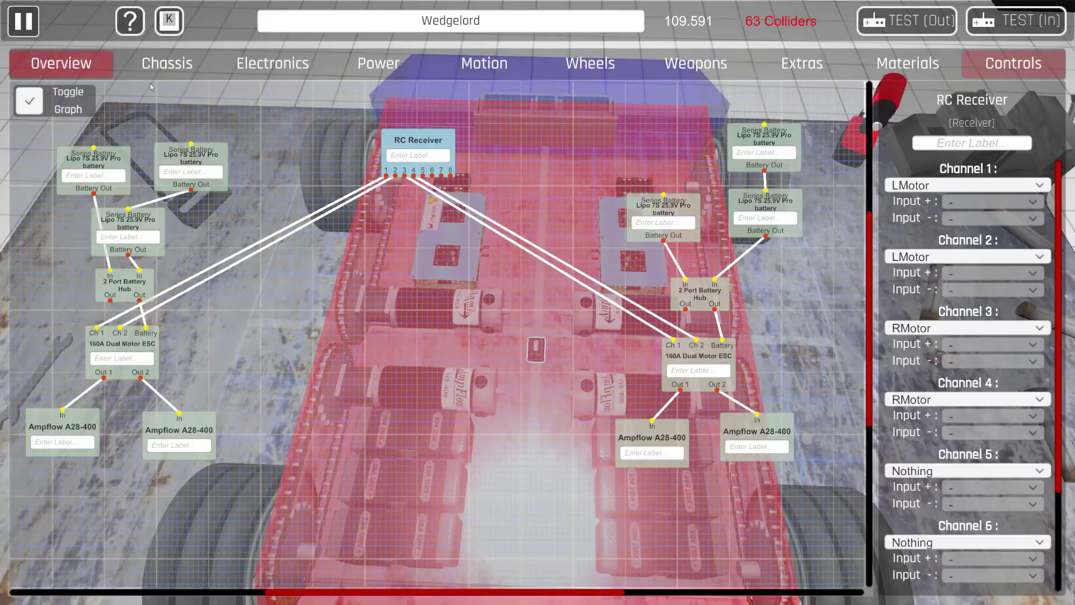
Enable Reverse Direction for the left-side drive motors
{"action": "left_click", "coordinate": [678, 436]}
{"action": "left_click", "coordinate": [61, 420]}
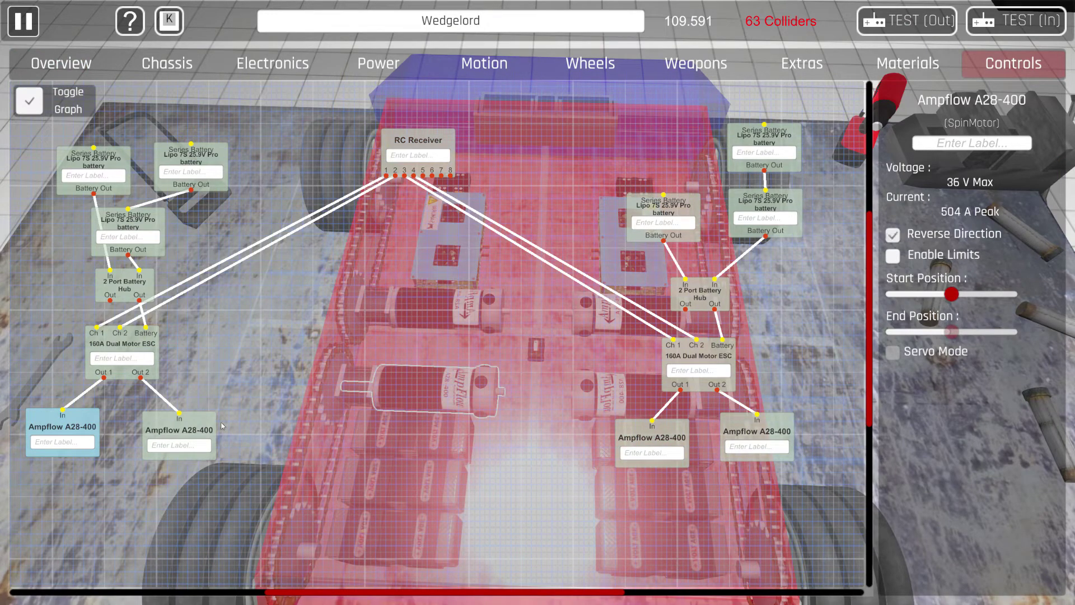
Test the robot outdoors again, driving it forward and steering both ways toward the ball and barrels
{"action": "left_click", "coordinate": [904, 15]}
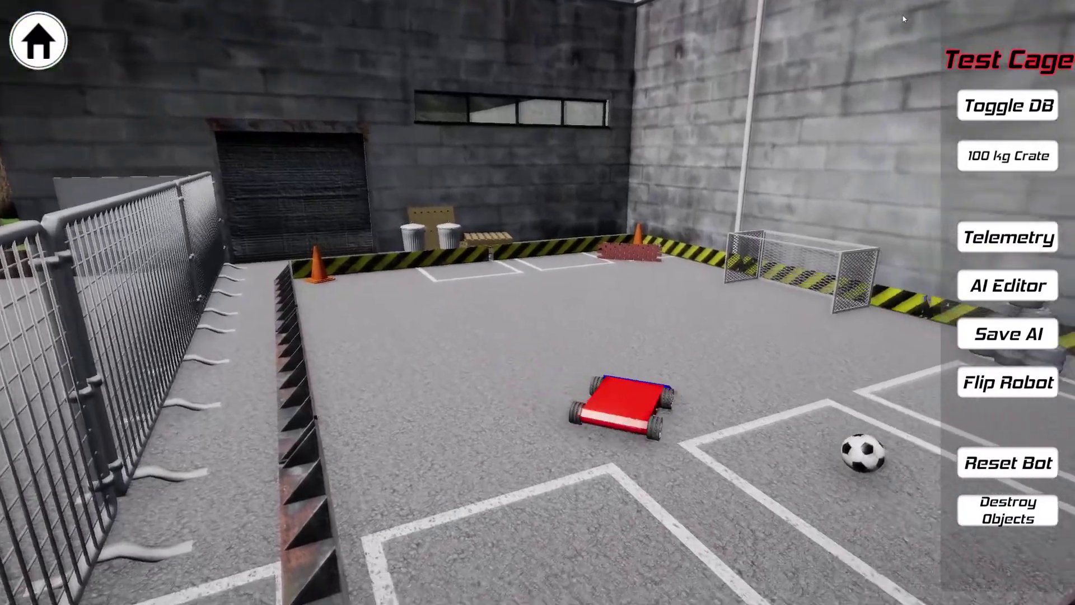
{"action": "key", "text": "a"}
{"action": "key", "text": "w"}
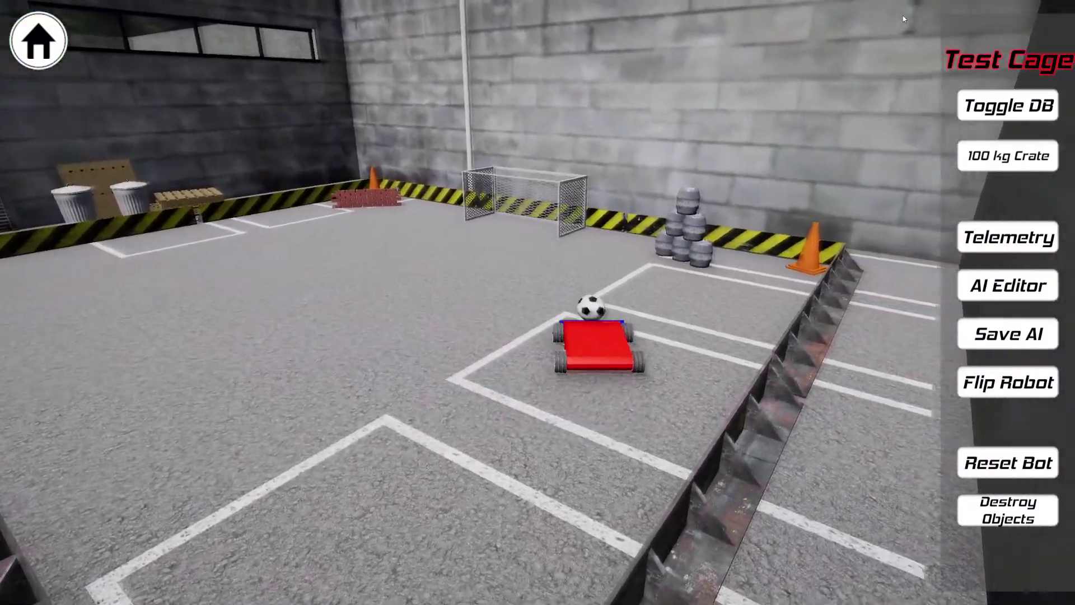
{"action": "key", "text": "d"}
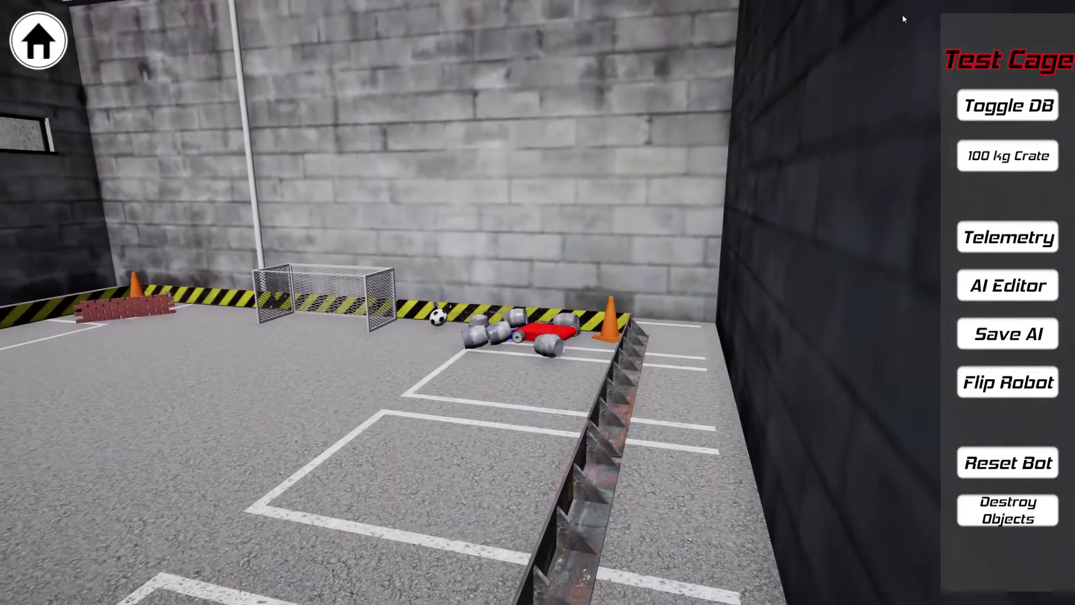
Drive the robot out of the barrel pile in the corner and ram the loose barrels with its wedge
{"action": "key", "text": "w"}
{"action": "key", "text": "a"}
{"action": "key", "text": "d"}
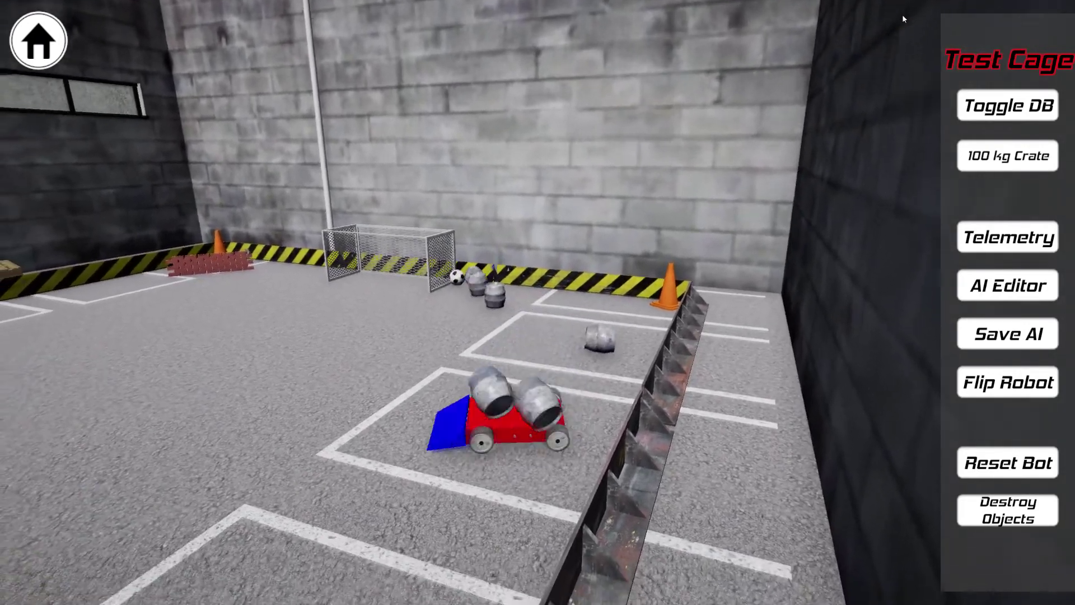
{"action": "key", "text": "a"}
{"action": "key", "text": "w"}
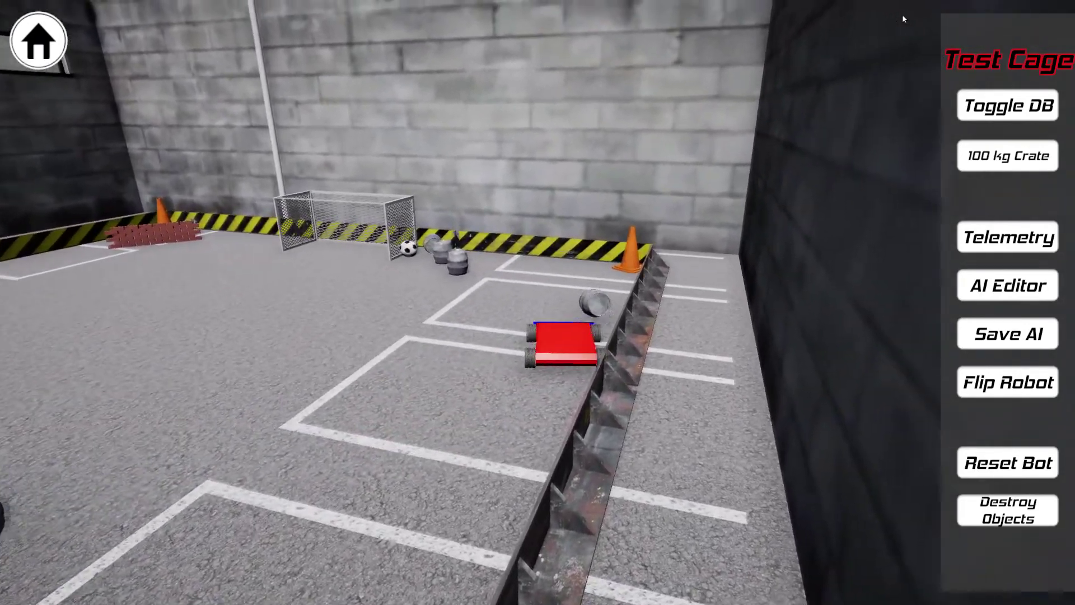
{"action": "key", "text": "a"}
{"action": "key", "text": "w"}
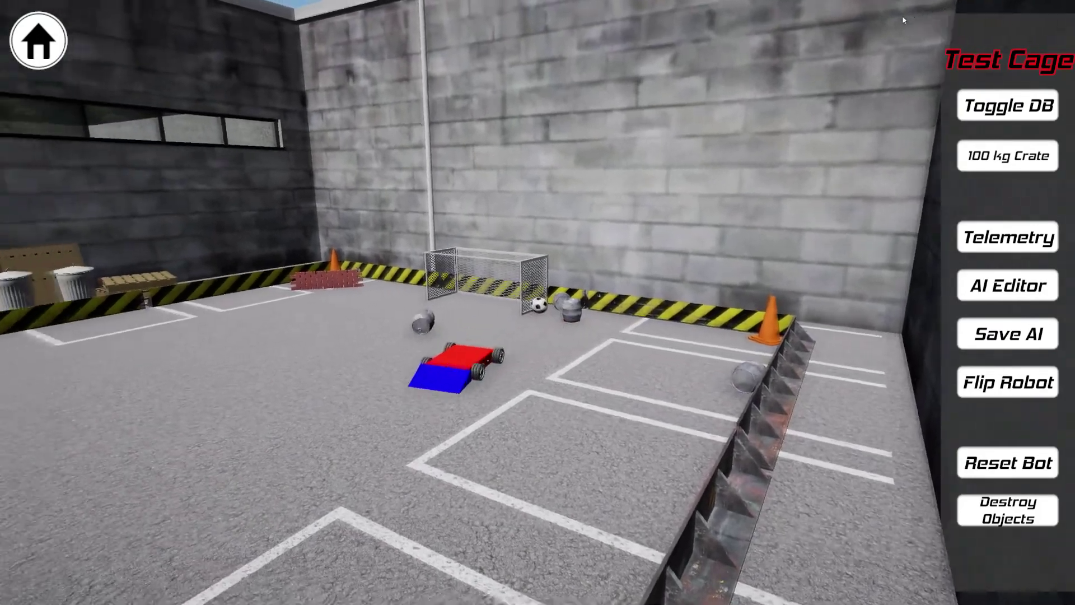
Steer the robot both ways across the open floor and turn it toward the soccer goal
{"action": "key", "text": "w"}
{"action": "key", "text": "a"}
{"action": "key", "text": "d"}
{"action": "key", "text": "a"}
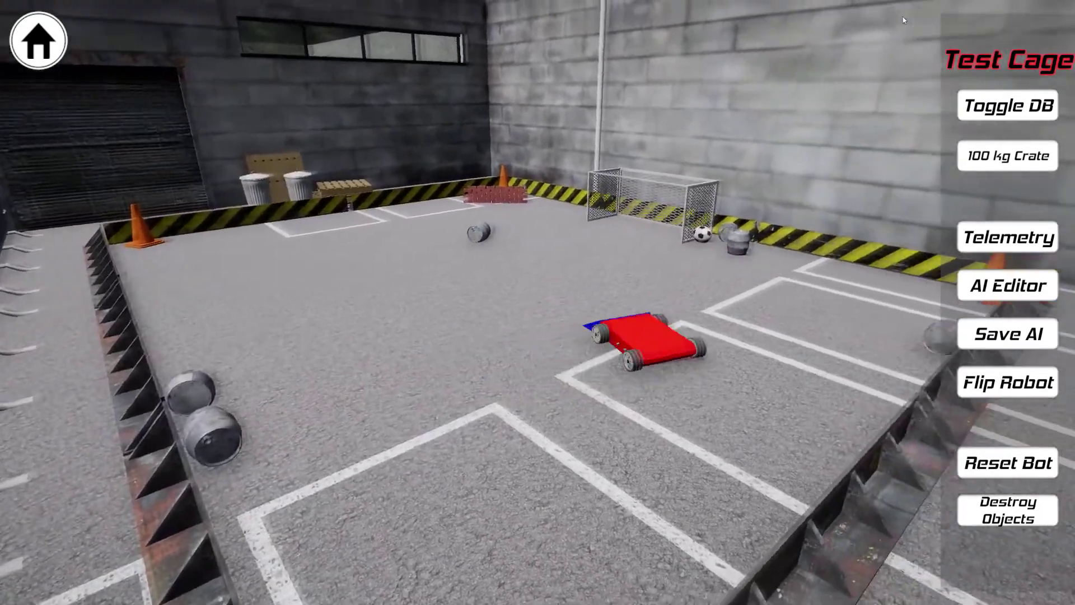
{"action": "key", "text": "a"}
{"action": "key", "text": "w"}
{"action": "key", "text": "d"}
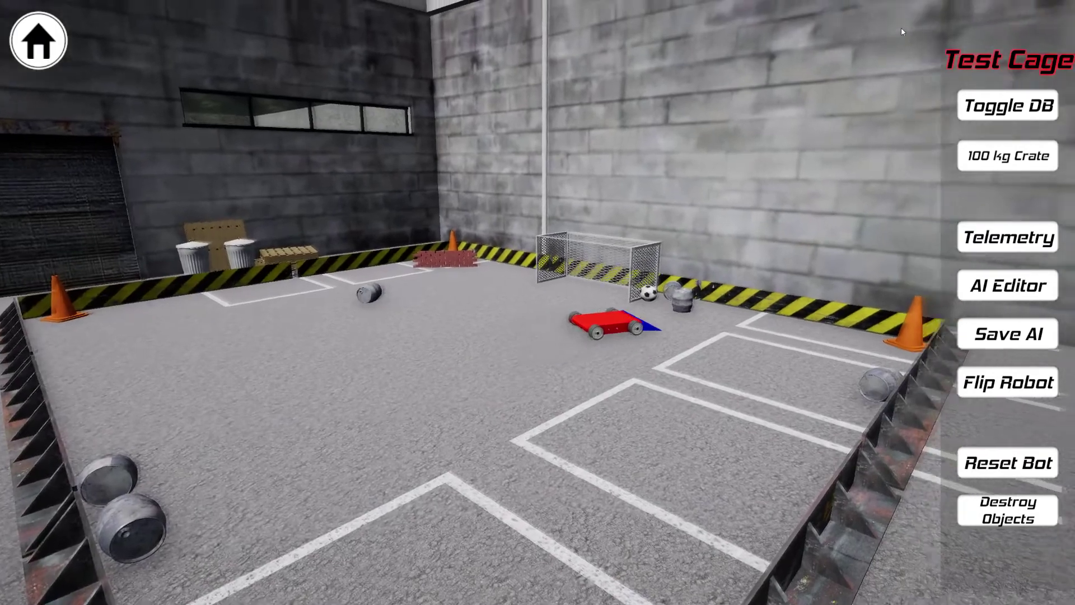
Ram the barrels beside the goal and drive the robot across the cage toward the brick wall
{"action": "key", "text": "w"}
{"action": "key", "text": "a"}
{"action": "key", "text": "d"}
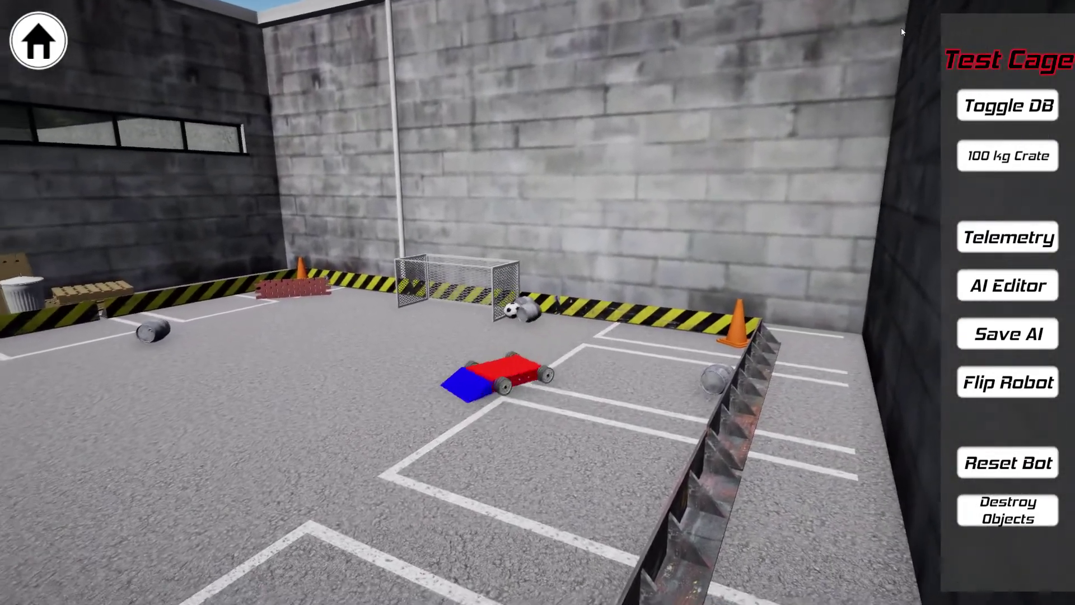
{"action": "key", "text": "d"}
{"action": "key", "text": "w"}
{"action": "key", "text": "a"}
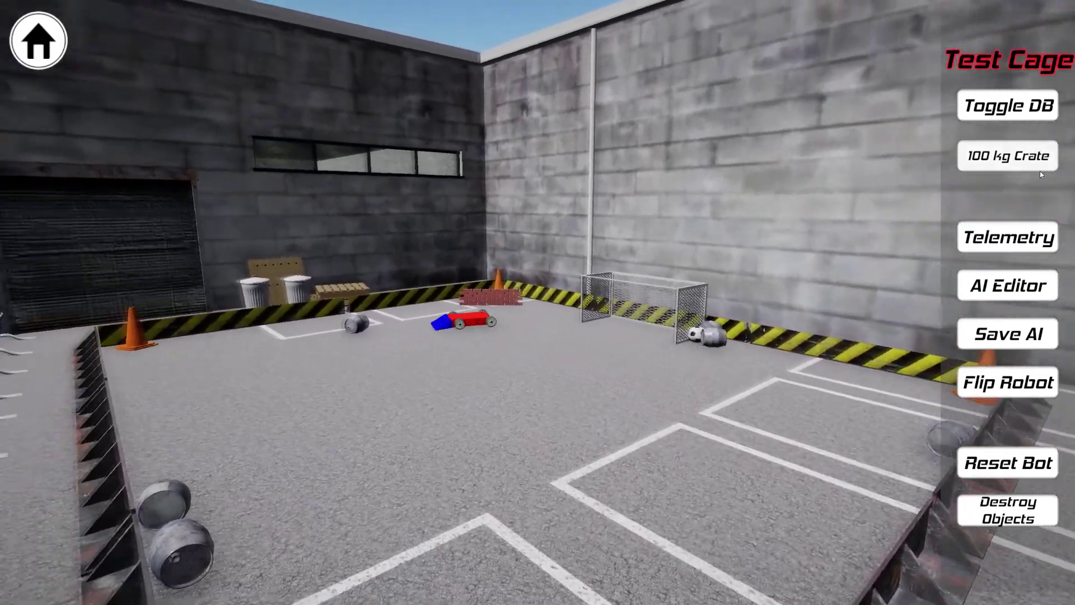
Spawn a 100 kg crate, push it into the soccer goal with the wedge, and back the robot away
{"action": "left_click", "coordinate": [1040, 169]}
{"action": "key", "text": "Up"}
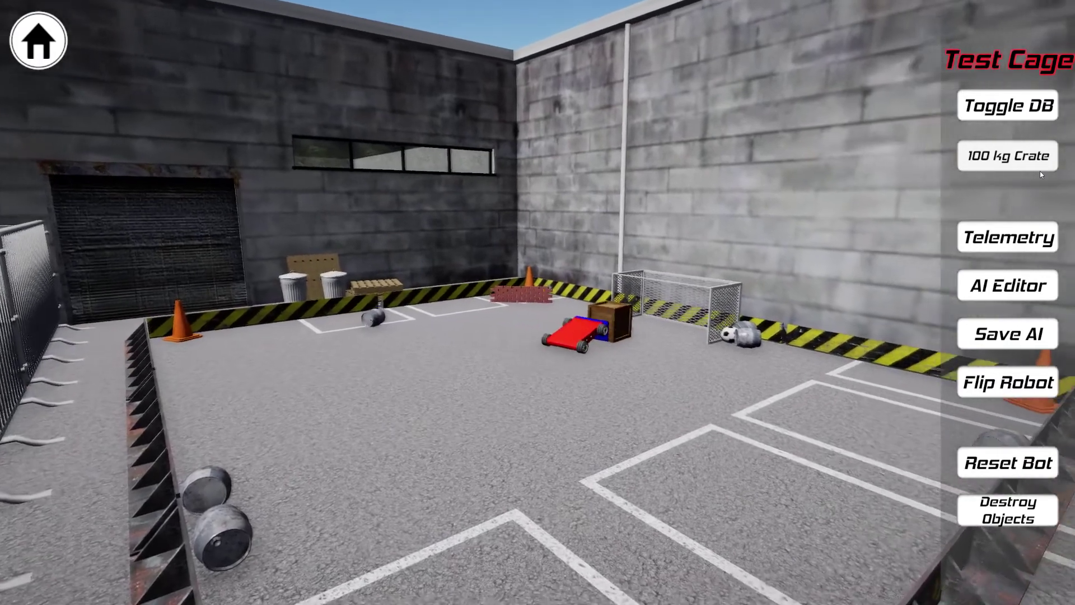
{"action": "key", "text": "w"}
{"action": "key", "text": "s"}
{"action": "key", "text": "d"}
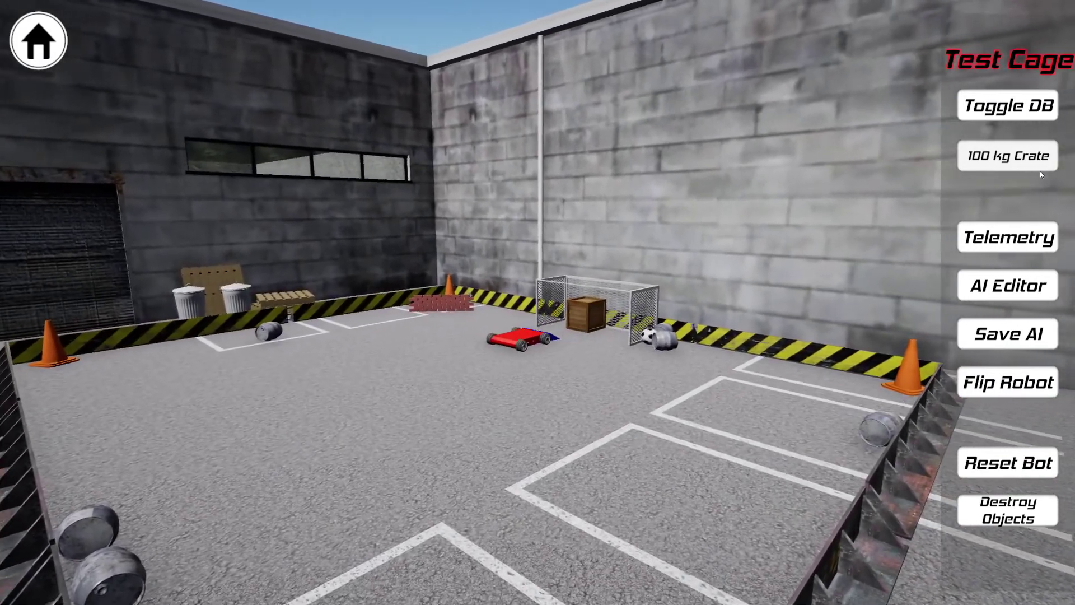
{"action": "key", "text": "w"}
{"action": "key", "text": "s"}
{"action": "key", "text": "d"}
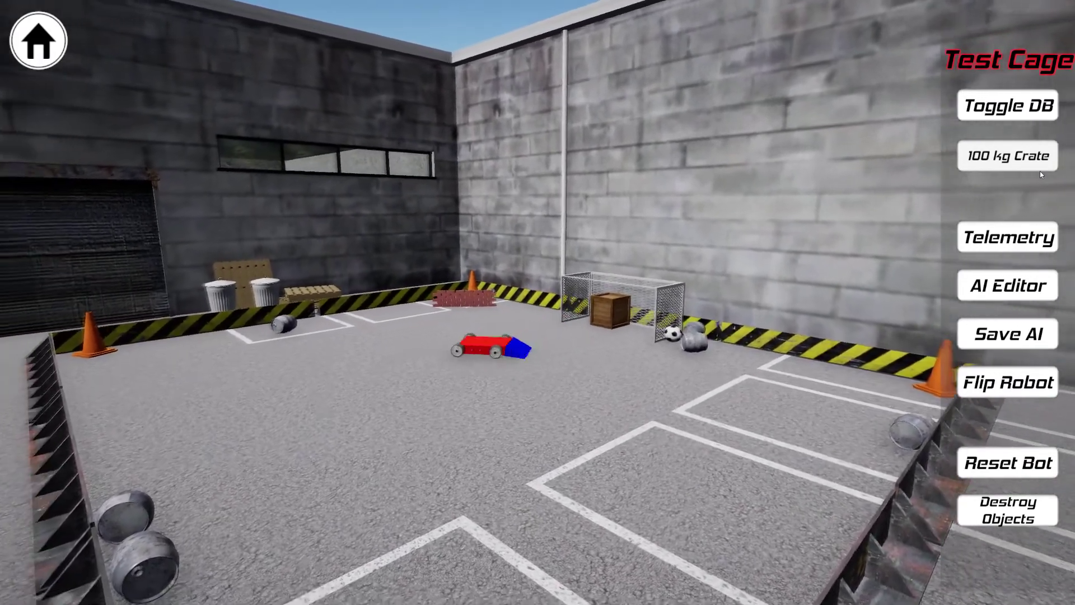
Finish the test drive with a last forward run, return to the workshop, and show the robot's overview
{"action": "key", "text": "w"}
{"action": "key", "text": "d"}
{"action": "key", "text": "a"}
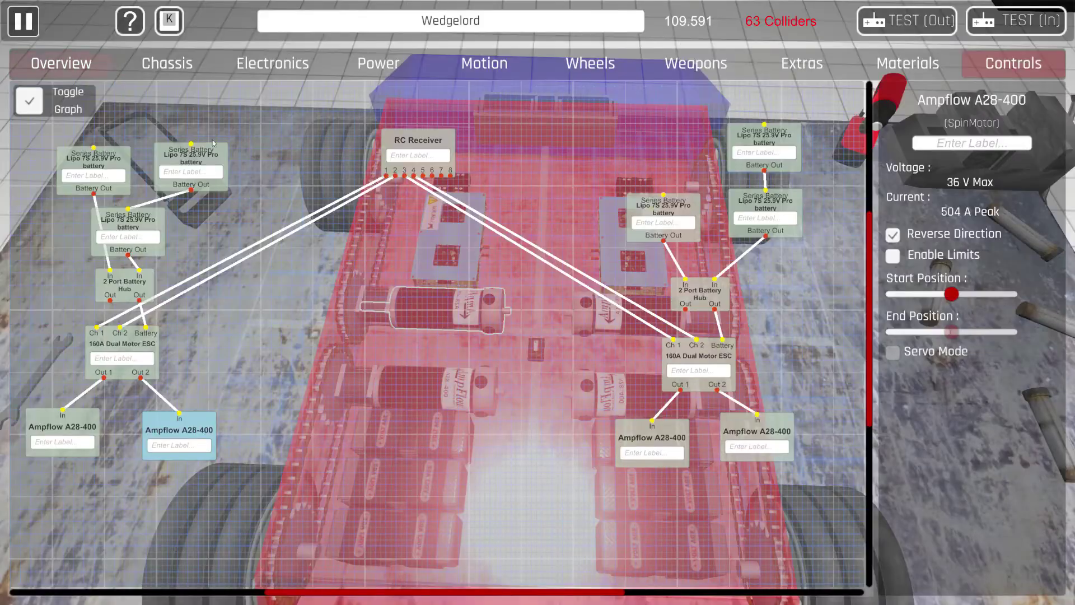
{"action": "left_click", "coordinate": [17, 69]}
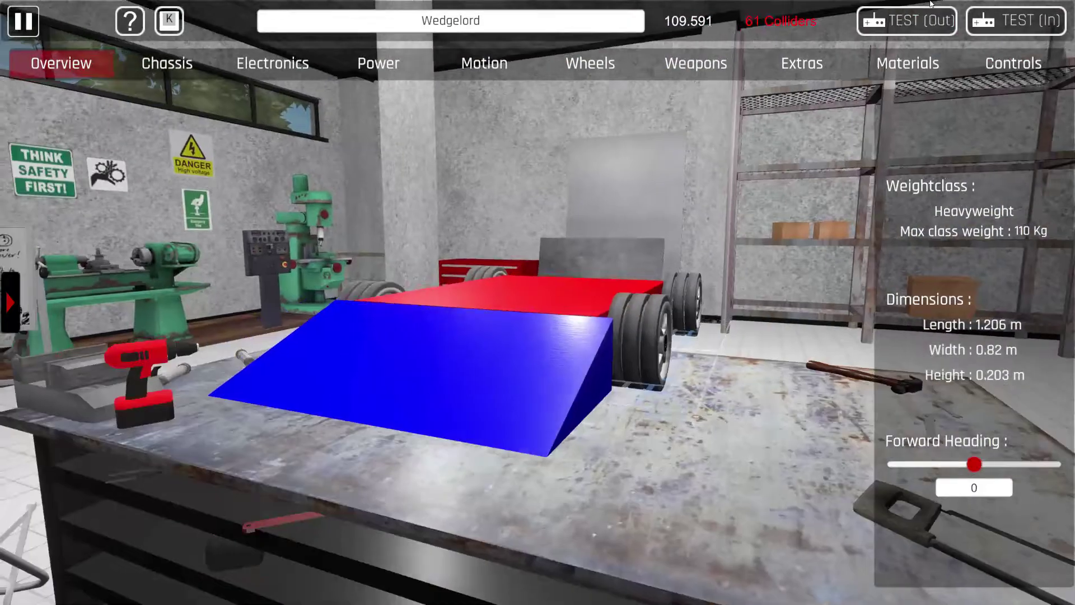